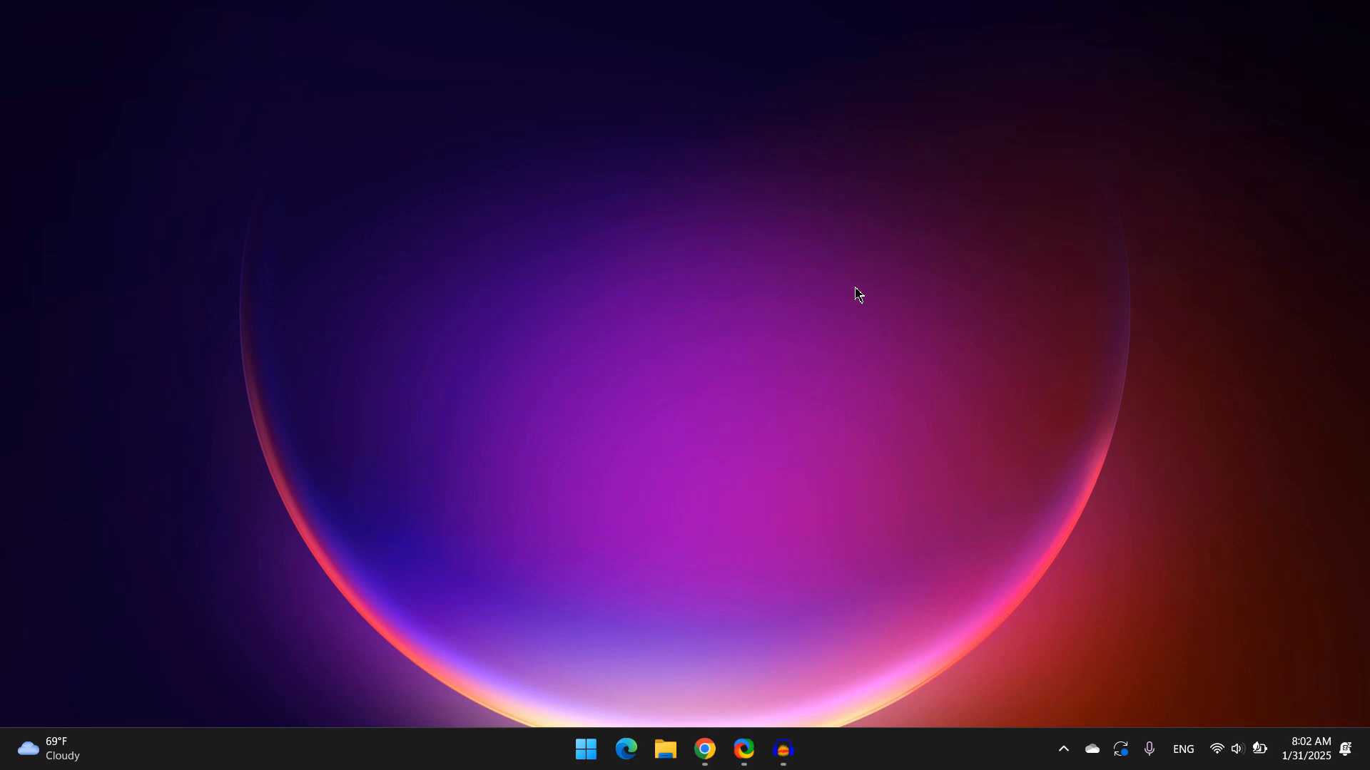
Open the Settings app from the Start search
key(super)
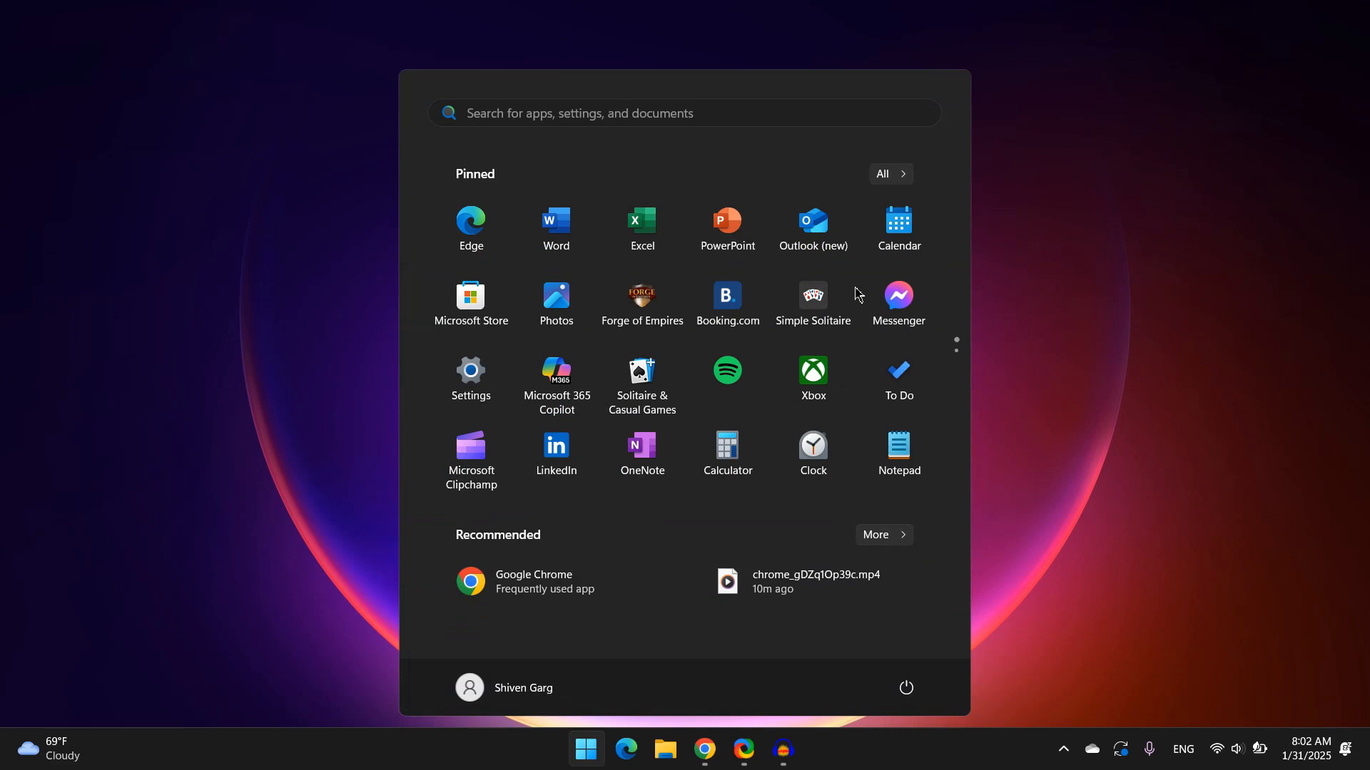
text(sett)
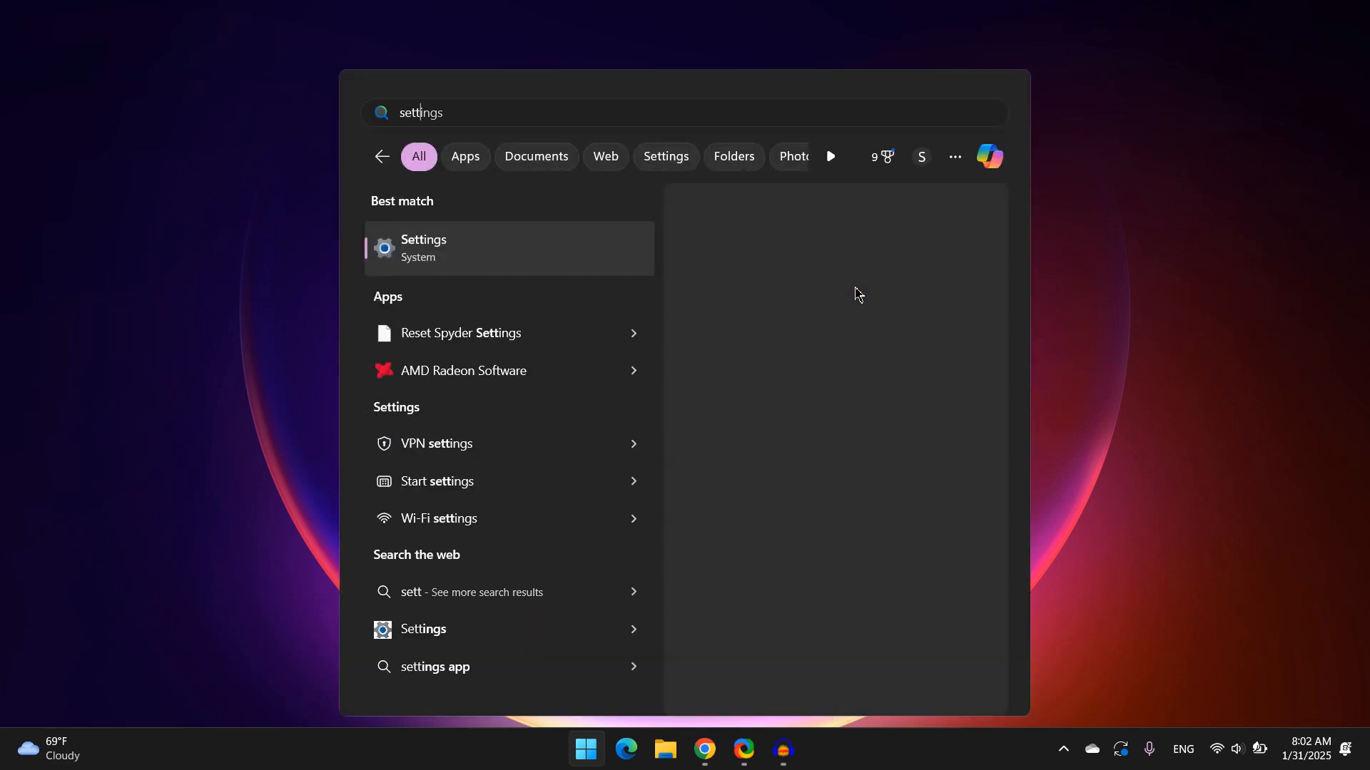
key(Return)
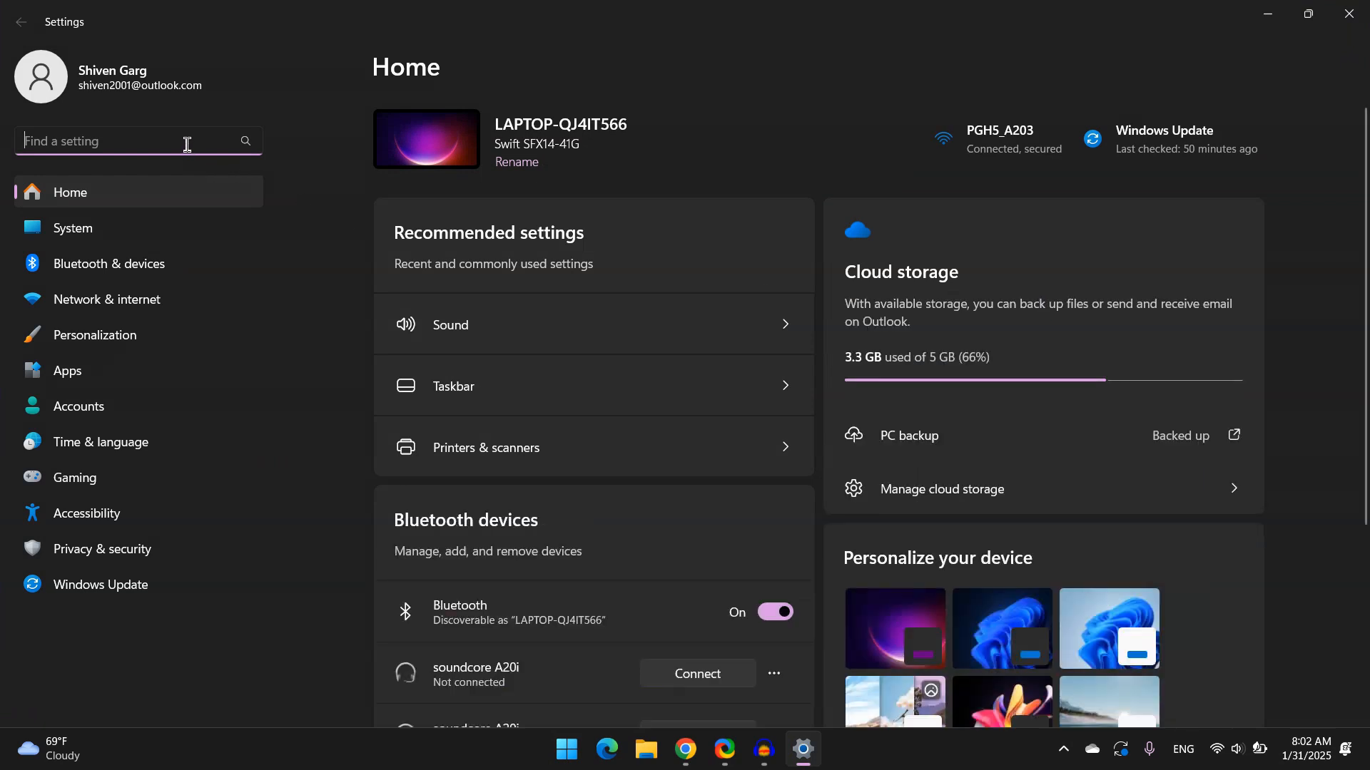
Search settings for troubleshoot and open the Other troubleshooters page
text(troub)
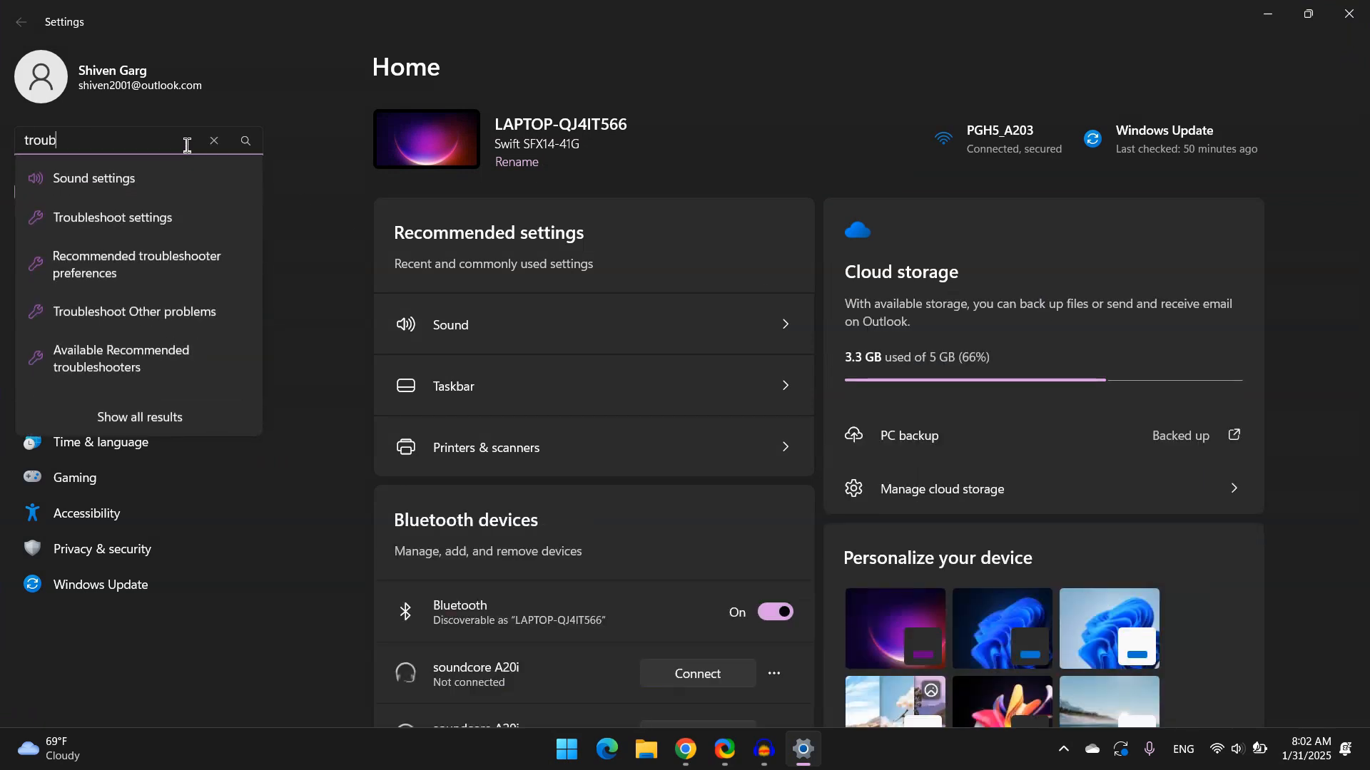
text(le)
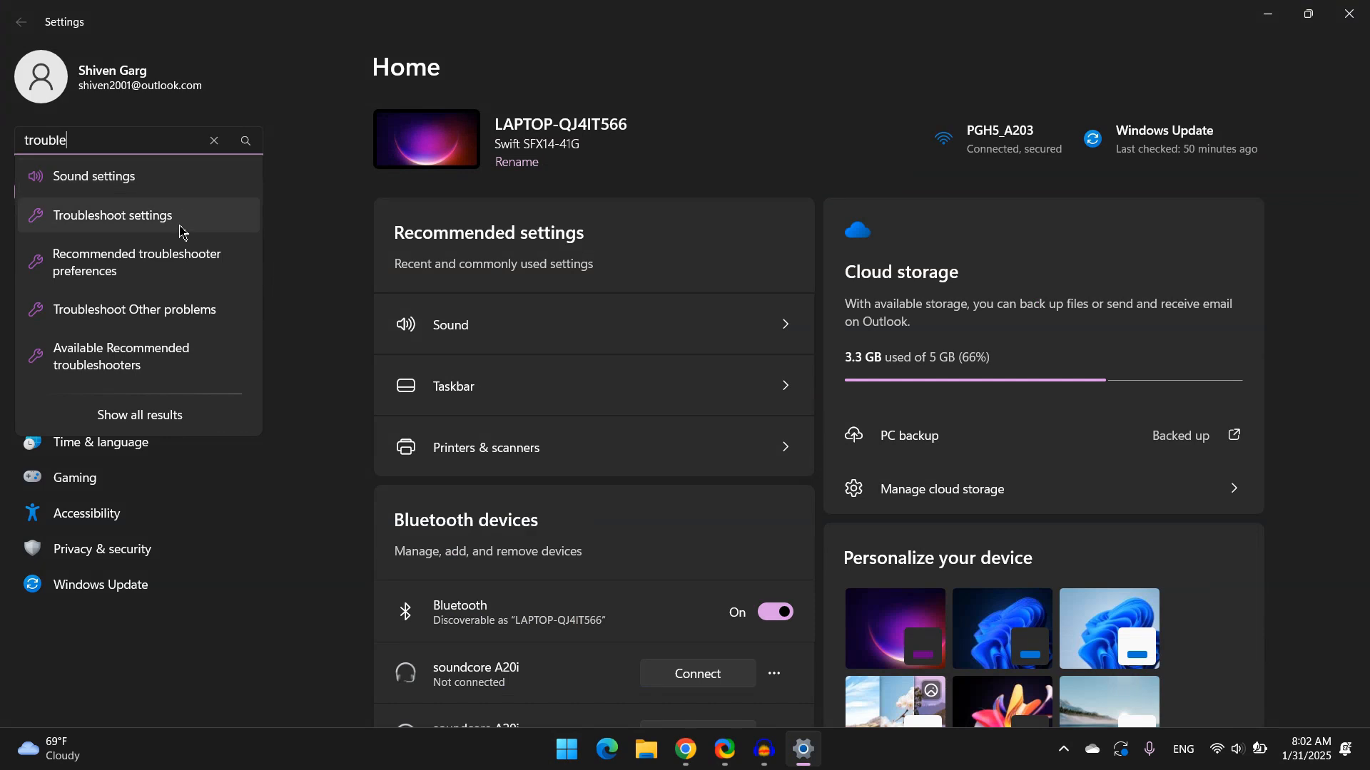
click(179, 226)
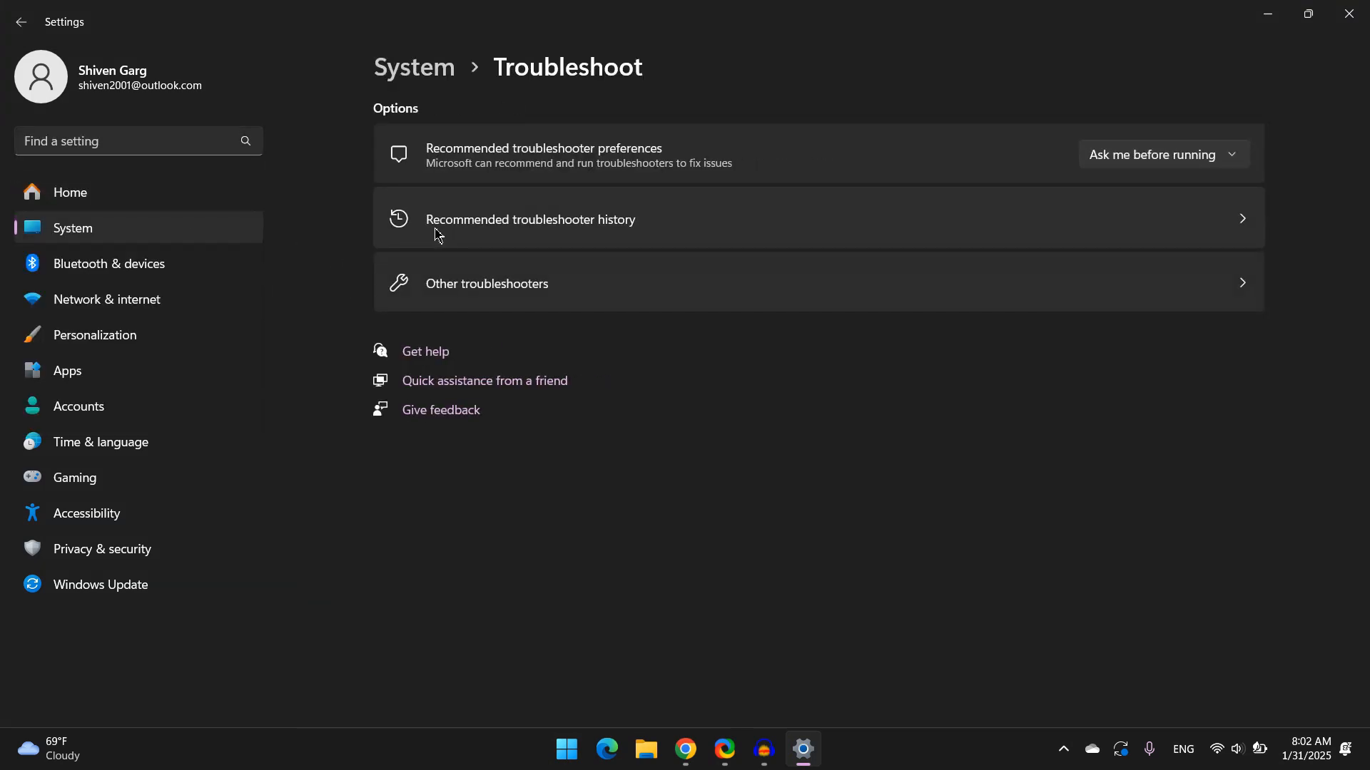
click(500, 299)
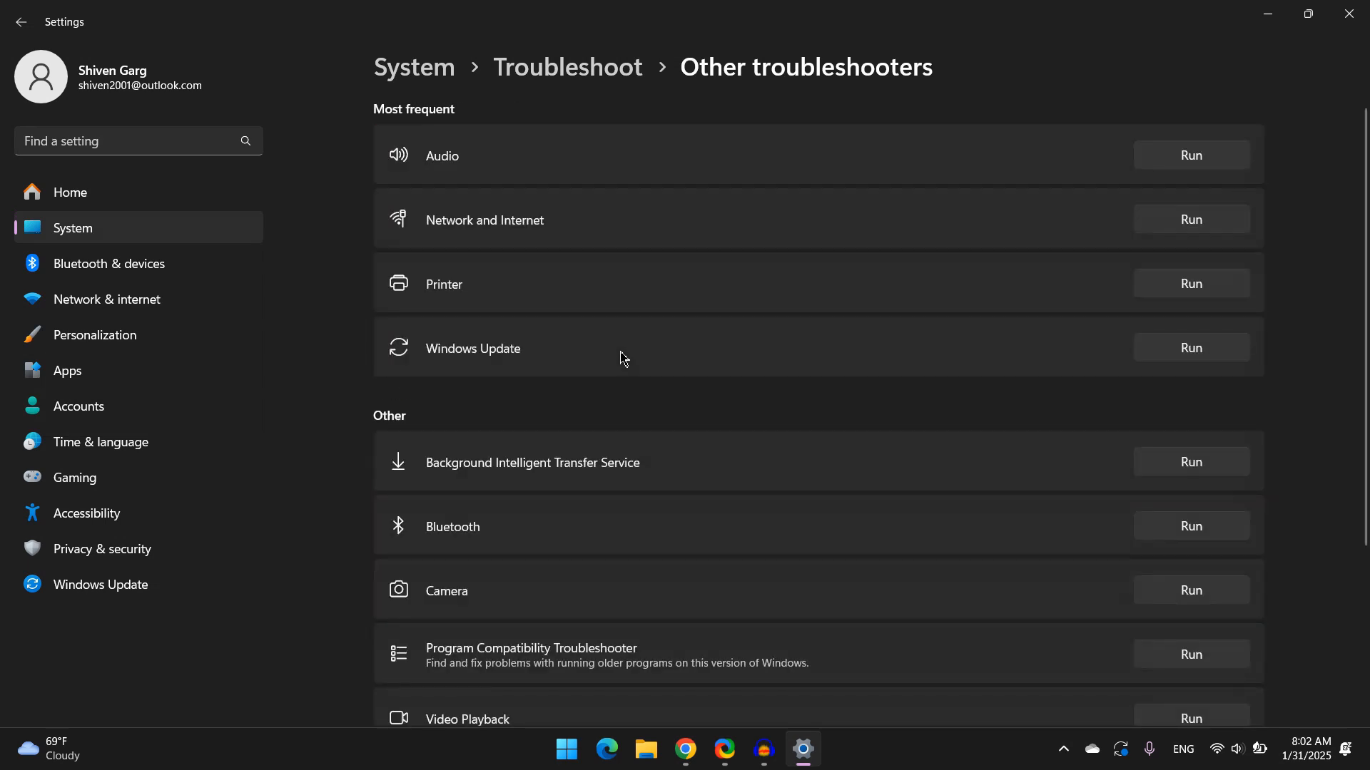
Run the Audio troubleshooter and bring up its Get Help window
scroll(719, 443, down, 3)
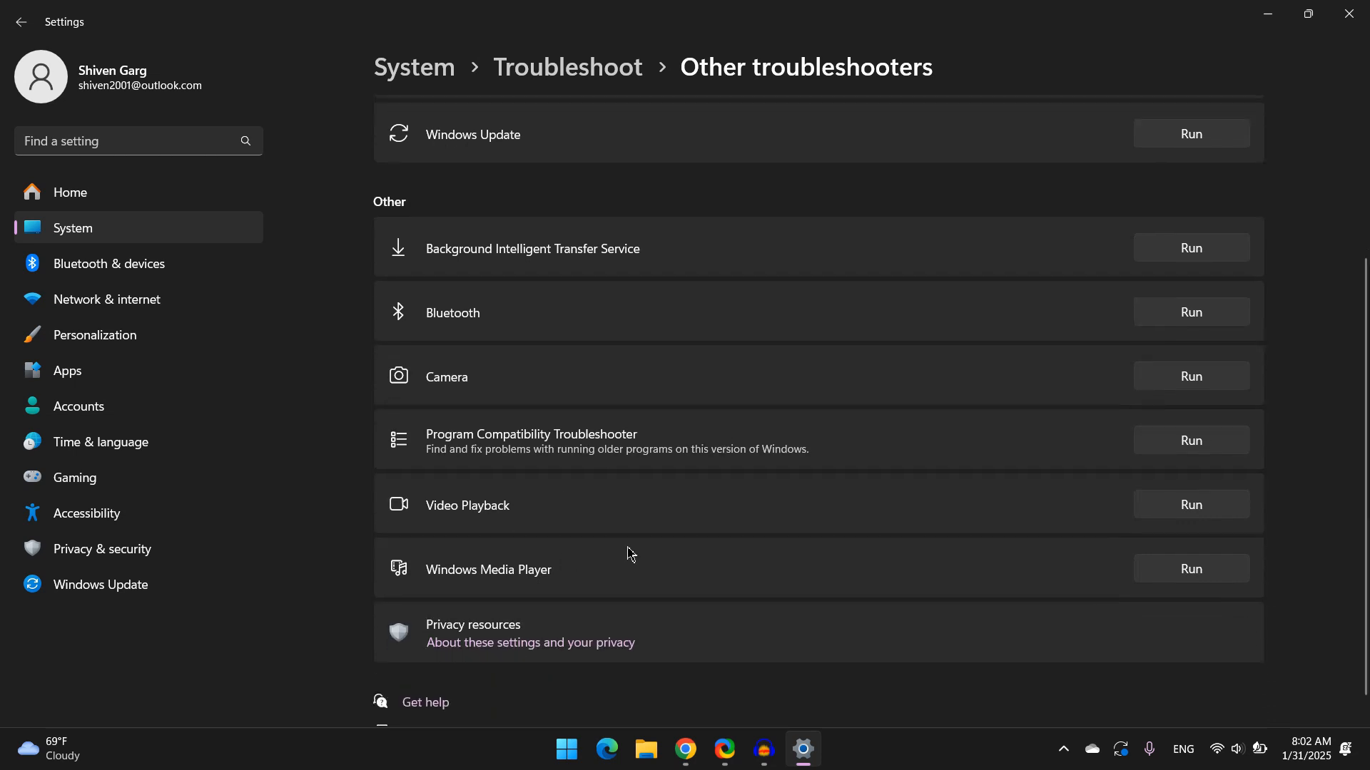
scroll(664, 557, down, 1)
scroll(694, 563, up, 2)
scroll(696, 563, up, 3)
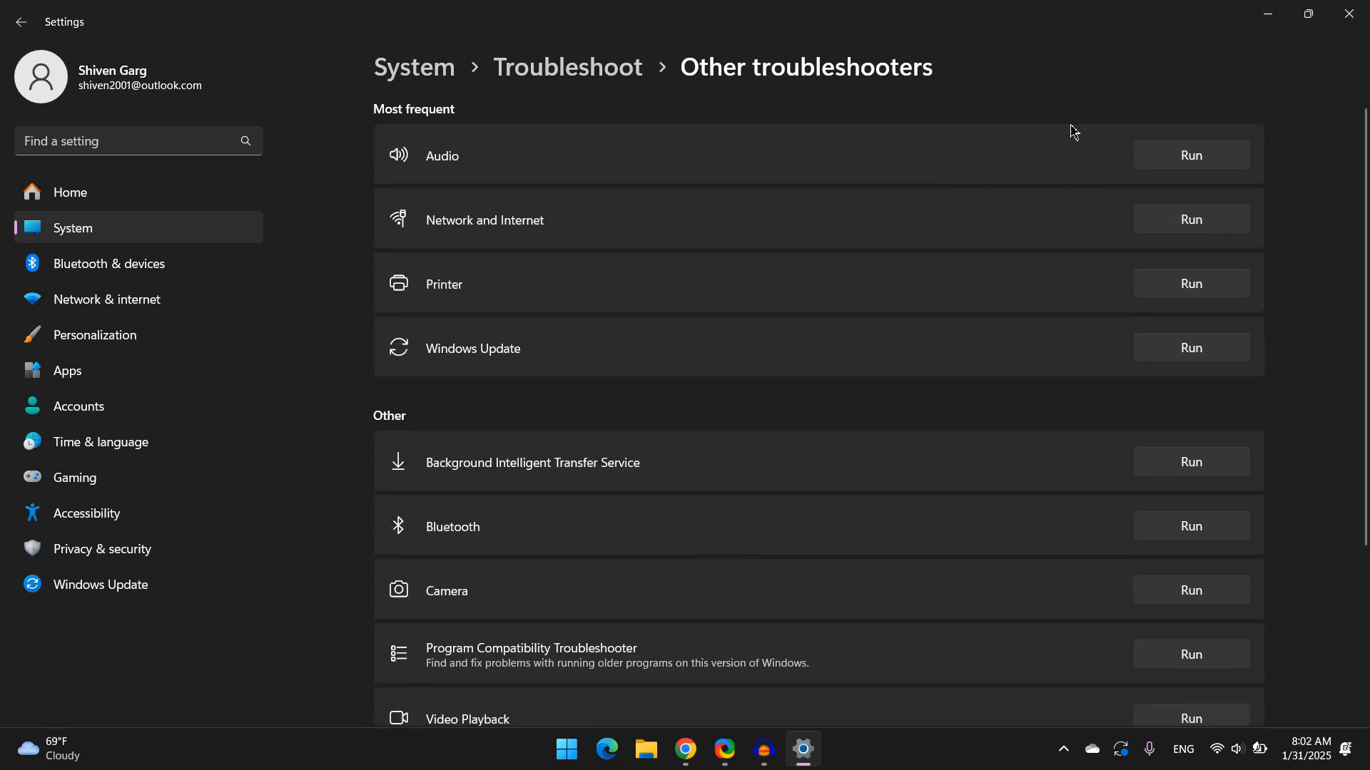
click(1197, 154)
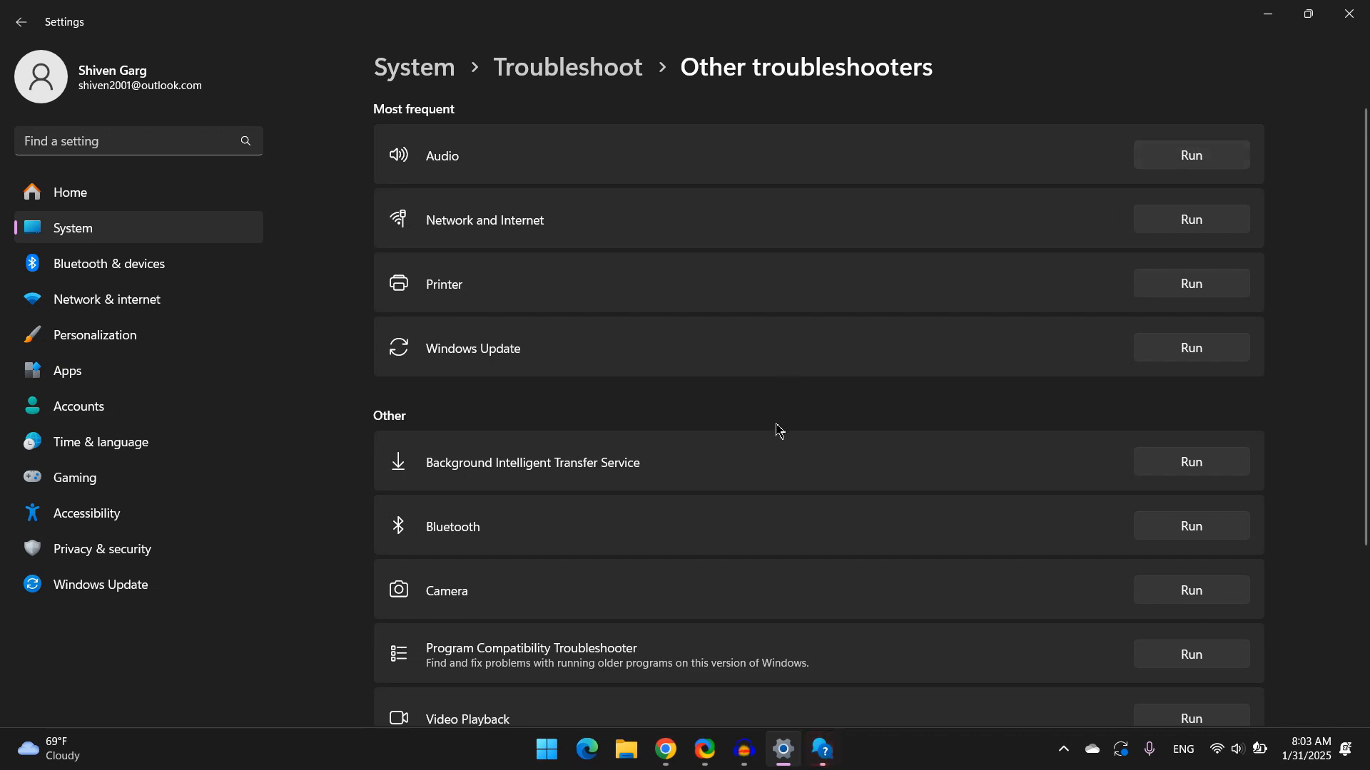
click(823, 749)
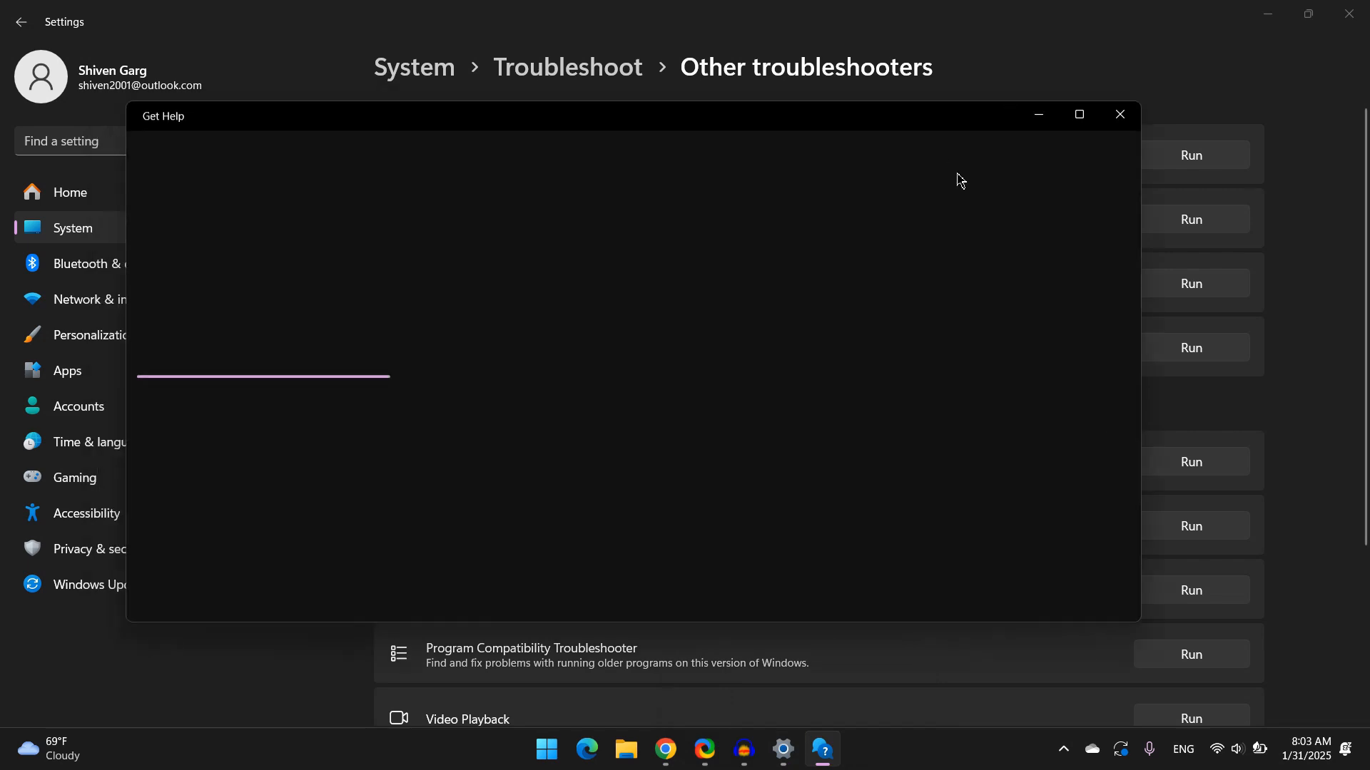
Reposition the Get Help window and consent to run the automated audio diagnostics
drag(984, 202, 873, 368)
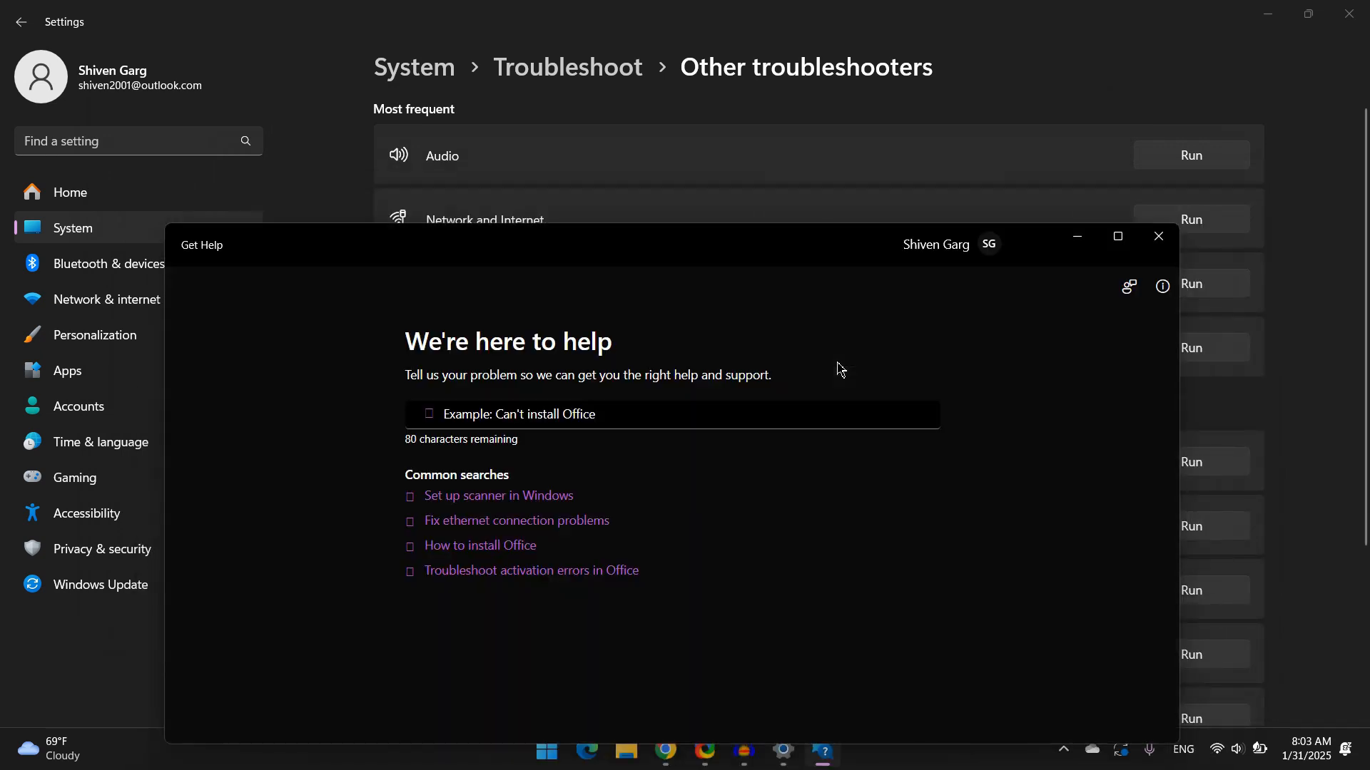
drag(779, 256, 813, 193)
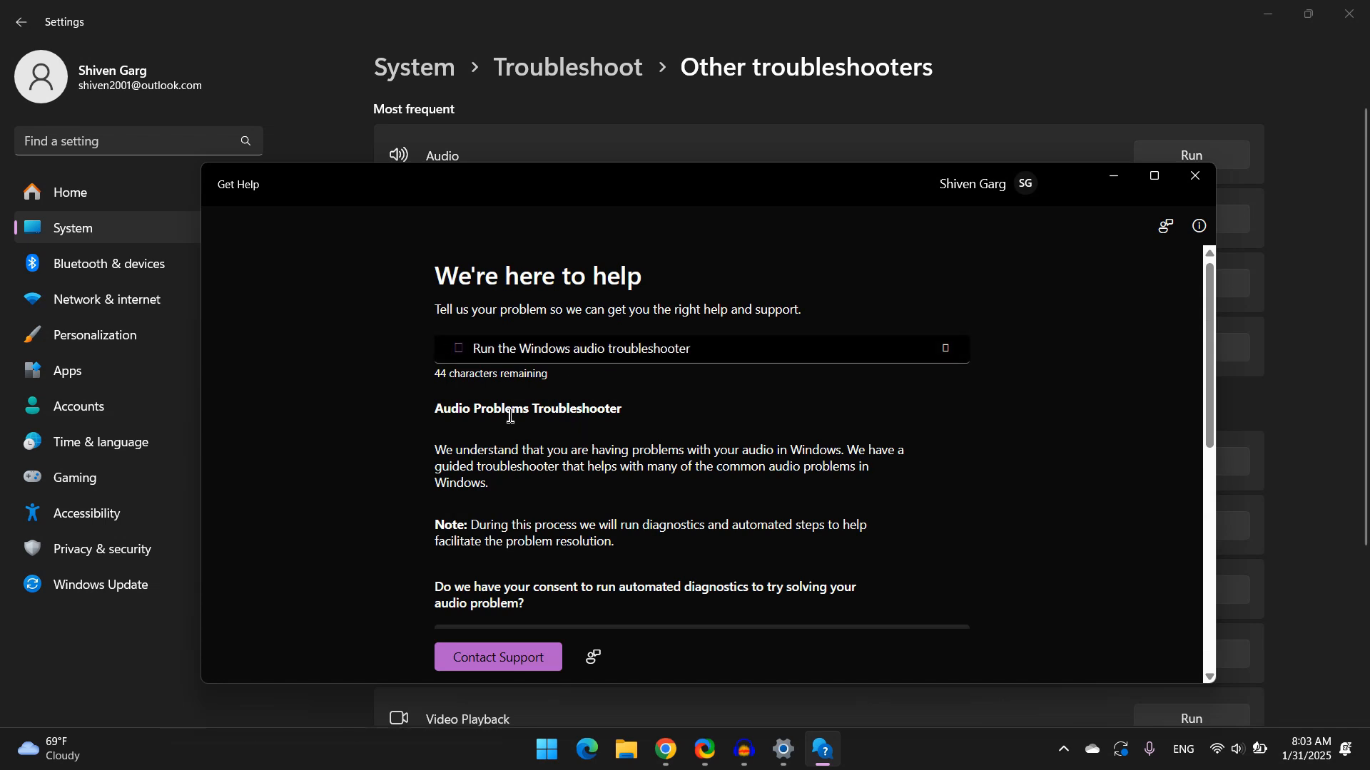
click(474, 361)
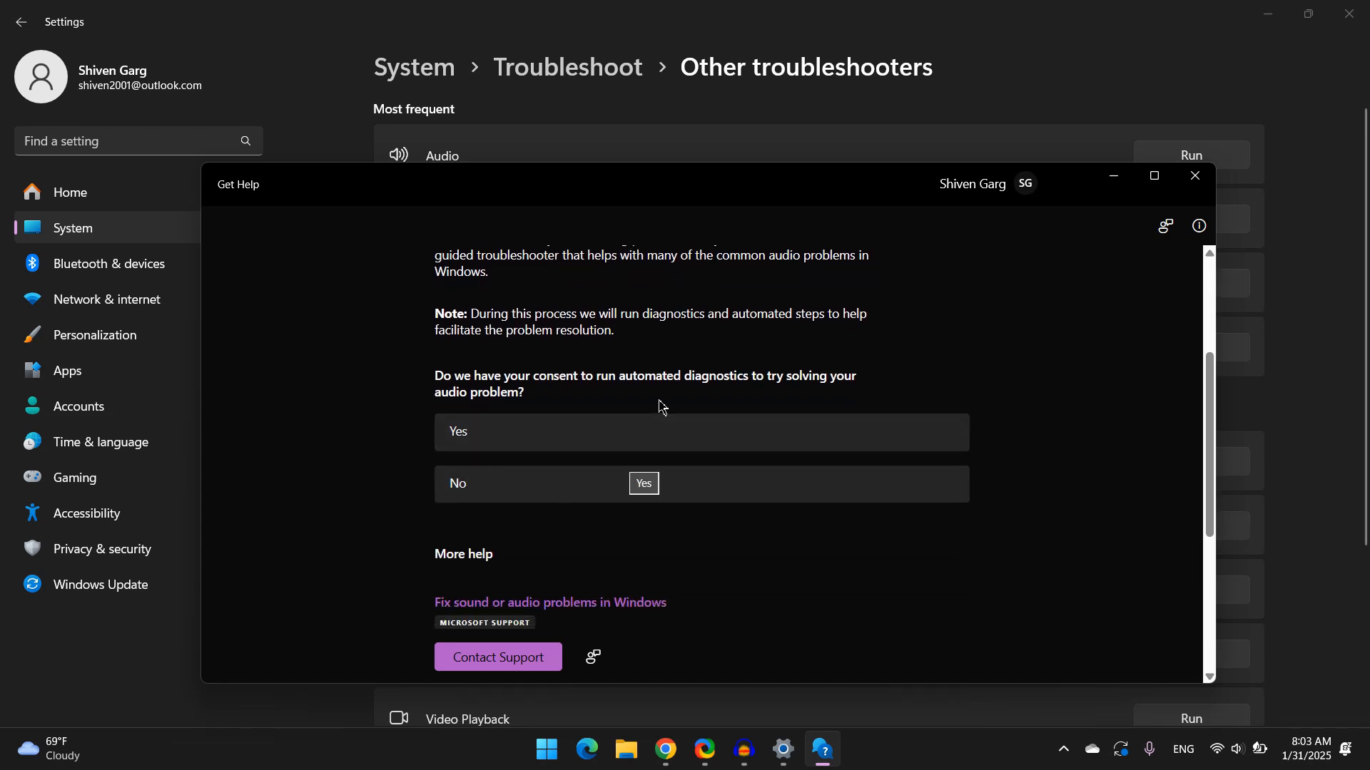
click(561, 449)
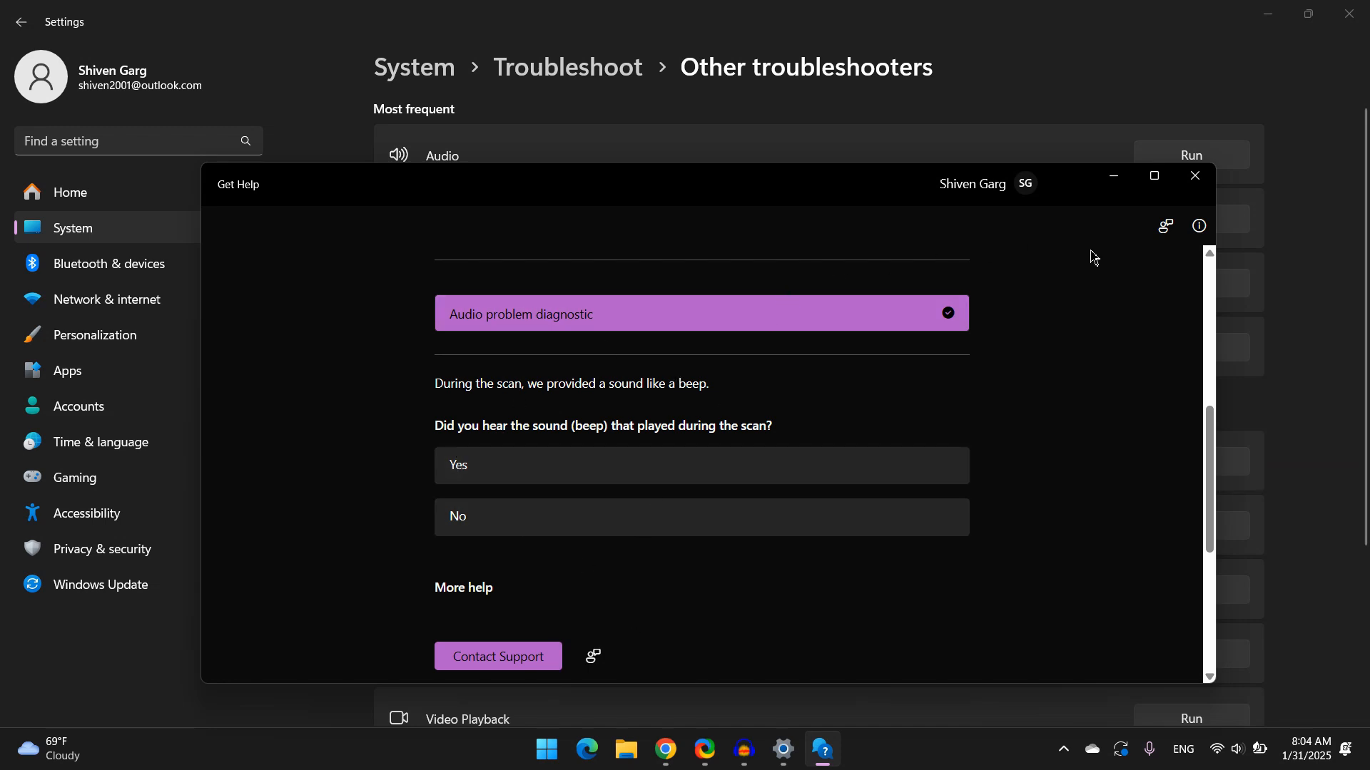
Close the Get Help and Settings windows
click(1195, 175)
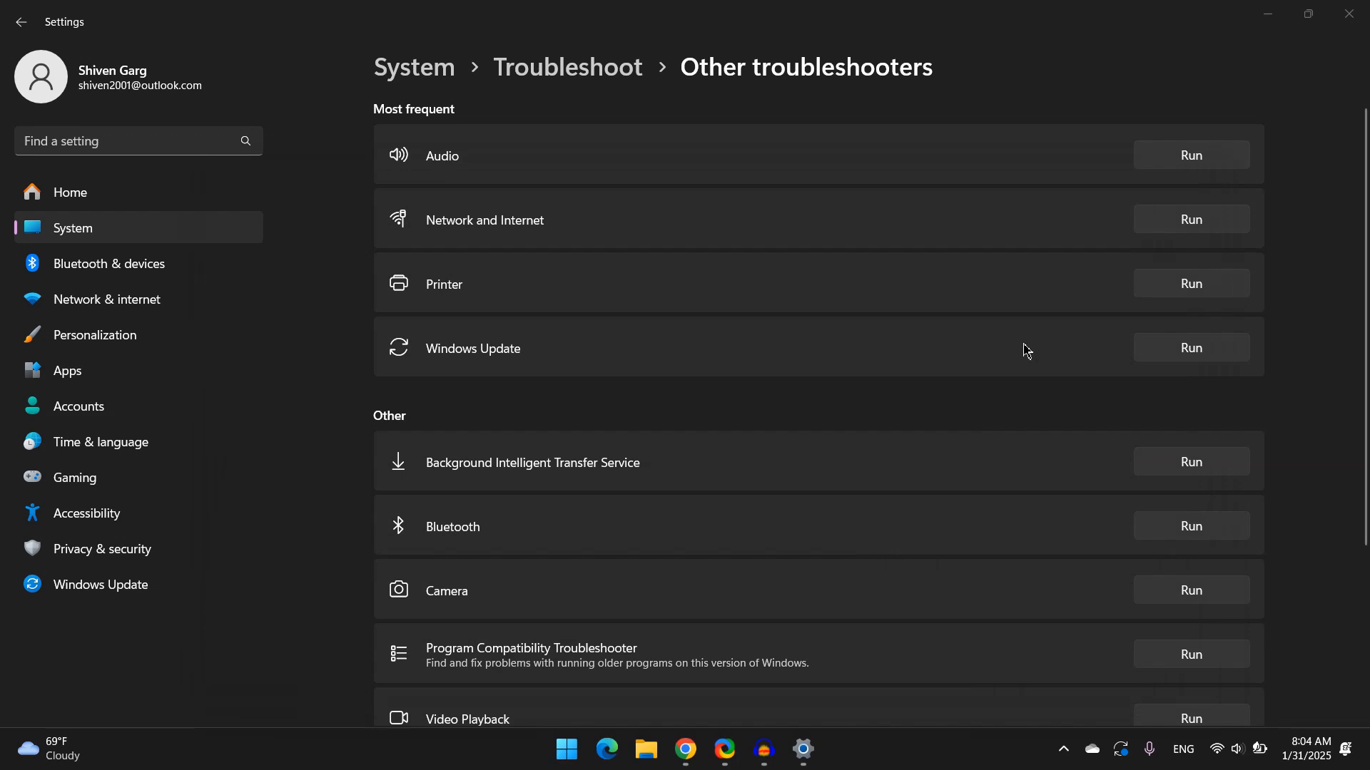
click(1349, 15)
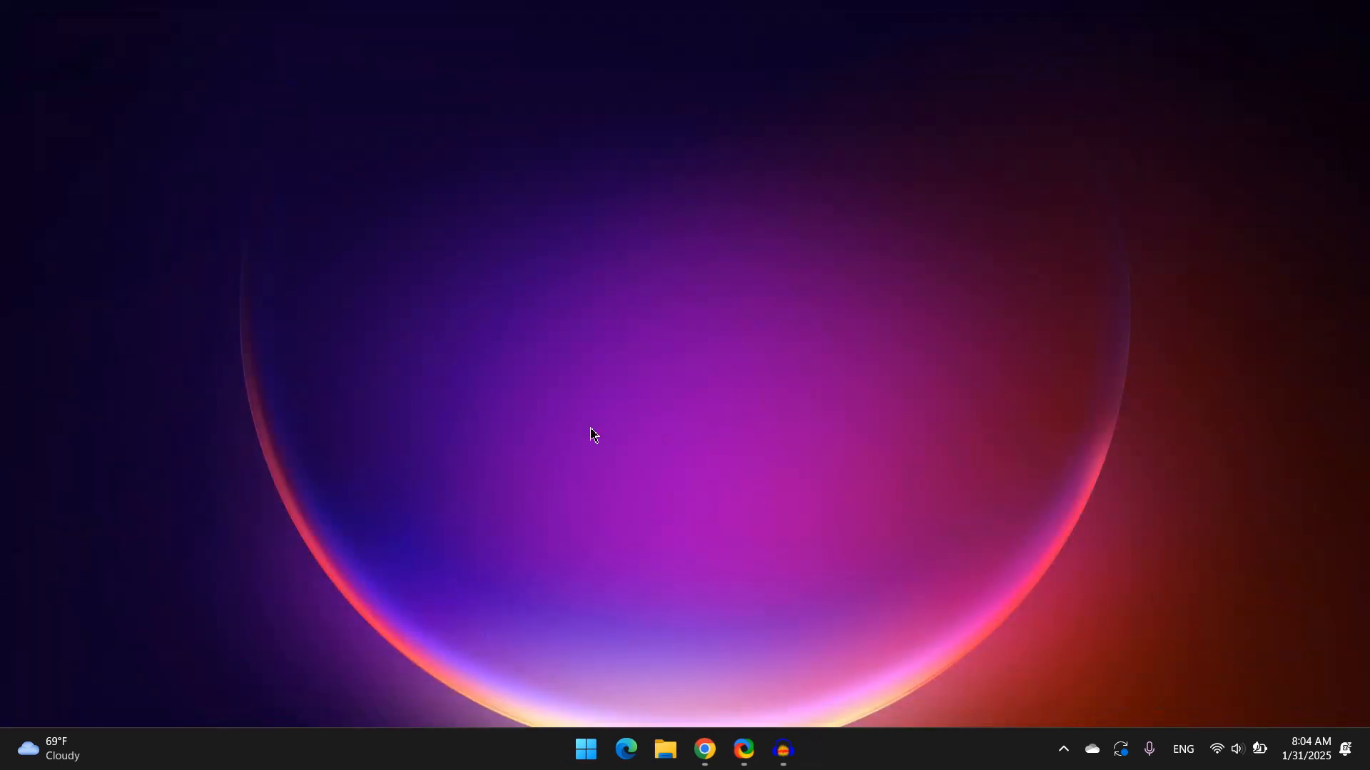
Open Device Manager from the Start search
key(super)
text(dev)
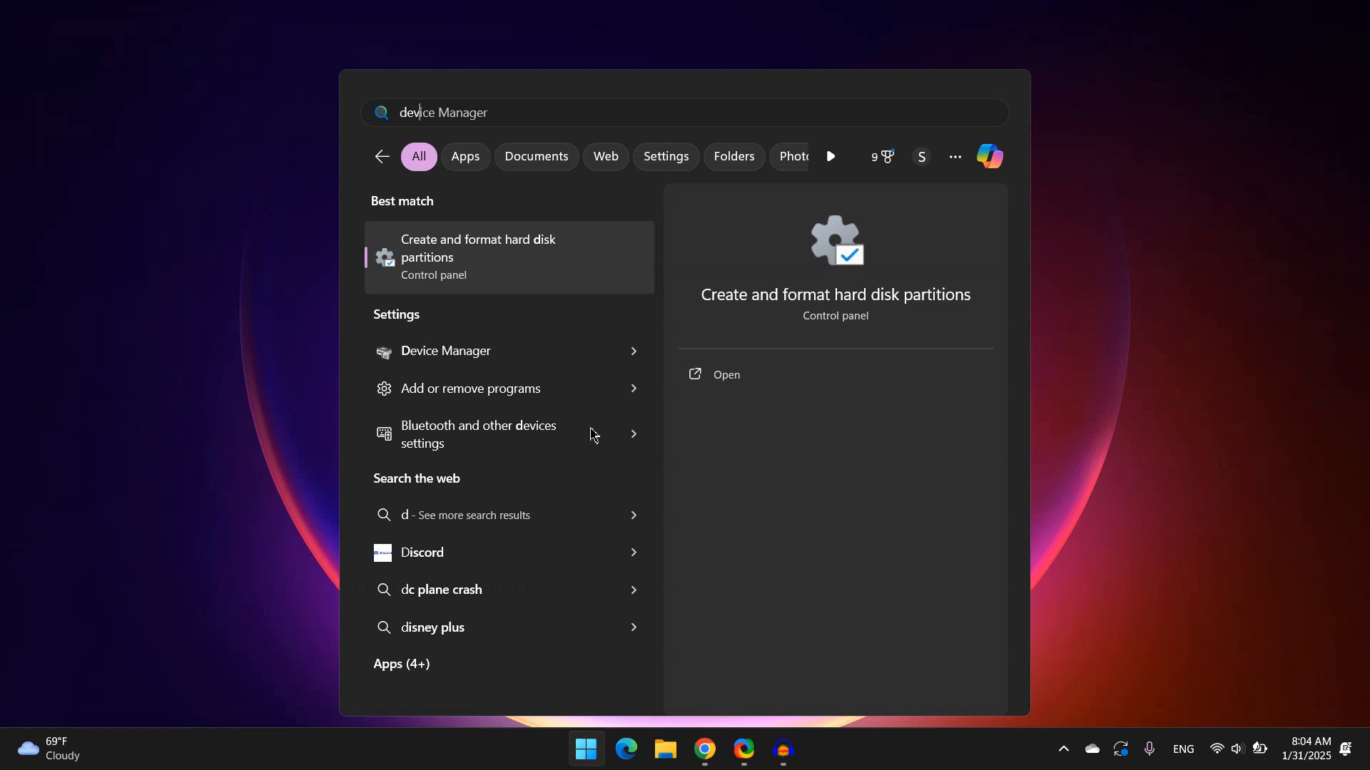
key(Return)
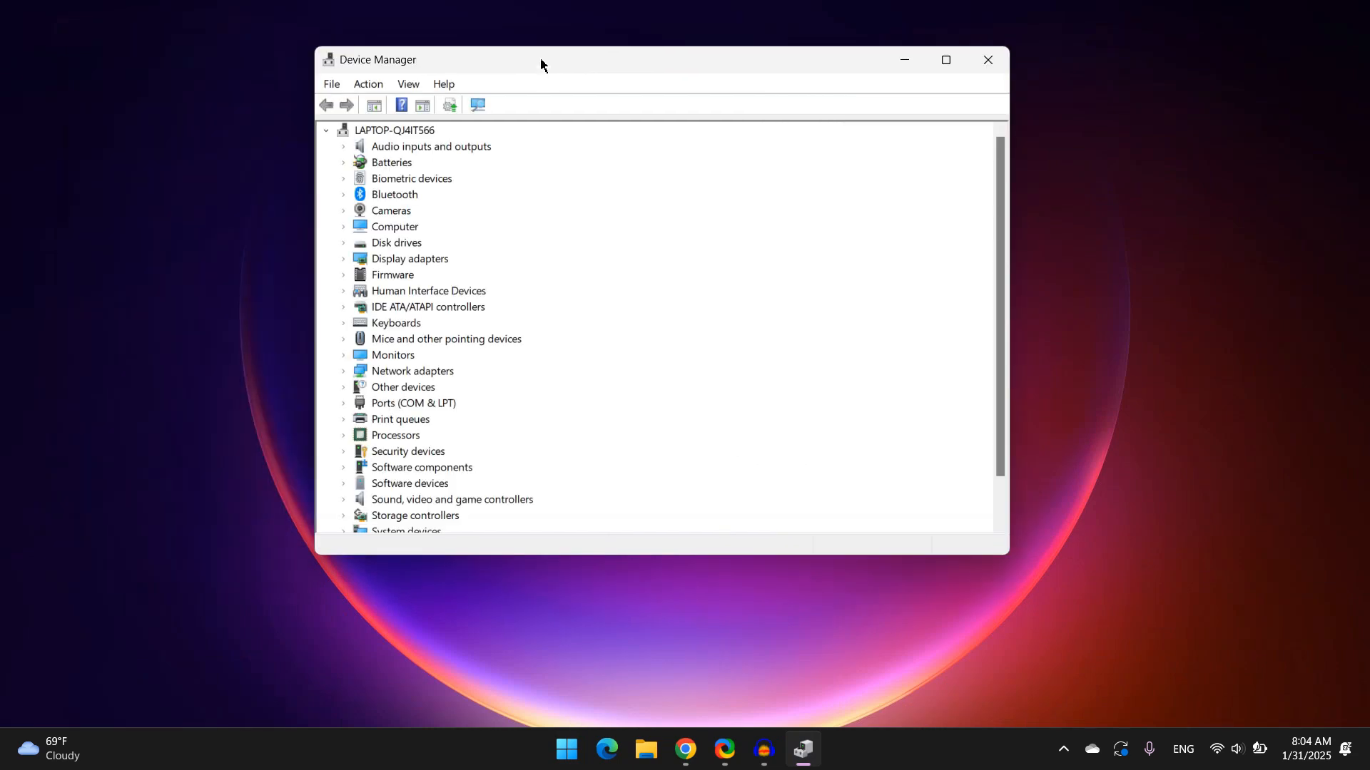
Expand Audio inputs and outputs and open the Driver properties of Speakers (Realtek(R) Audio)
double_click(428, 150)
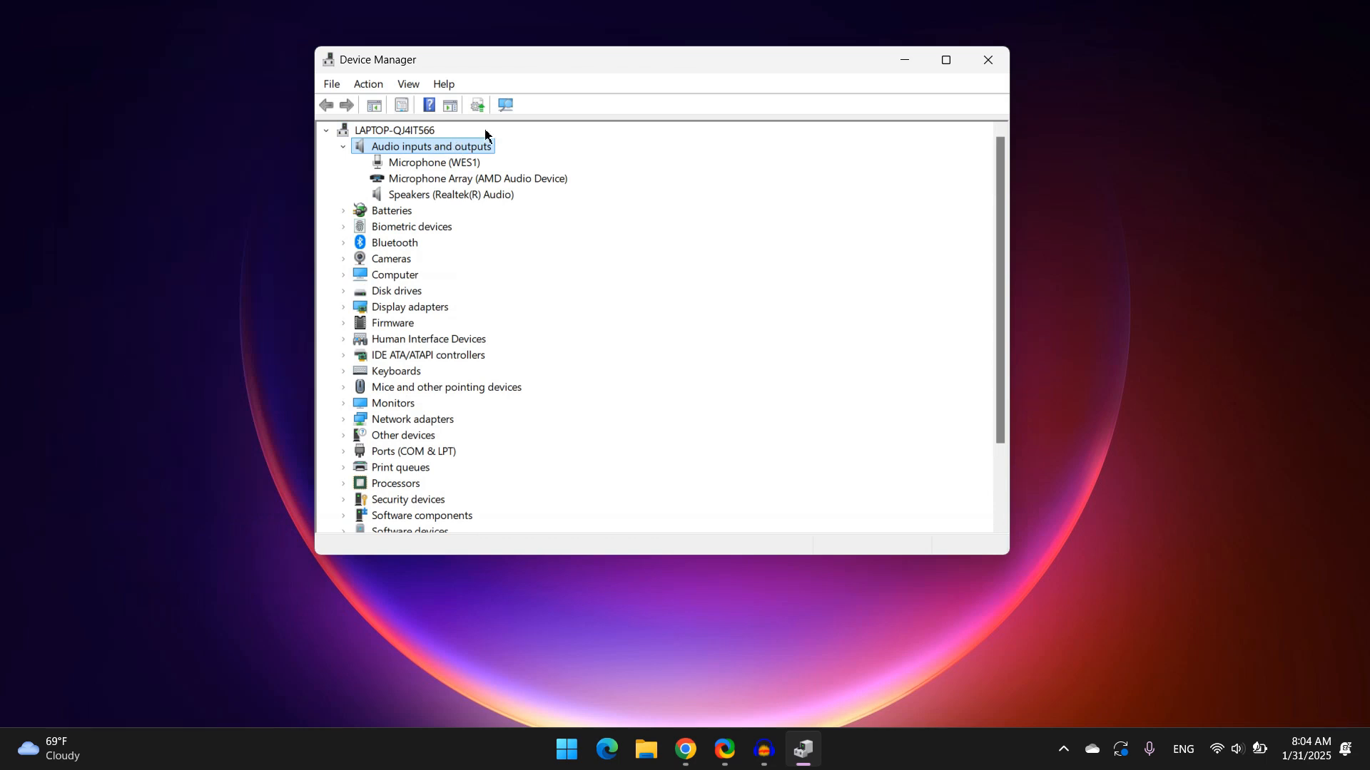
click(452, 165)
click(500, 179)
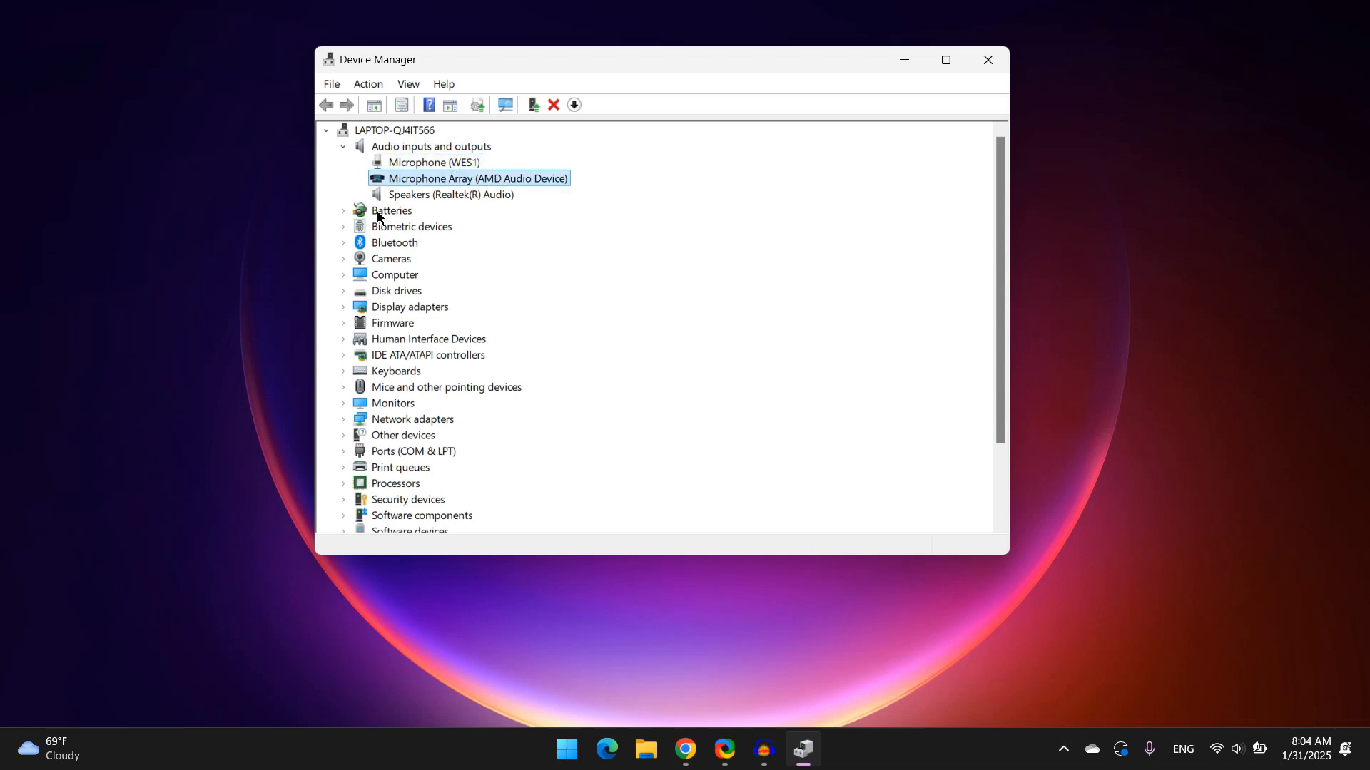
click(450, 196)
right_click(450, 196)
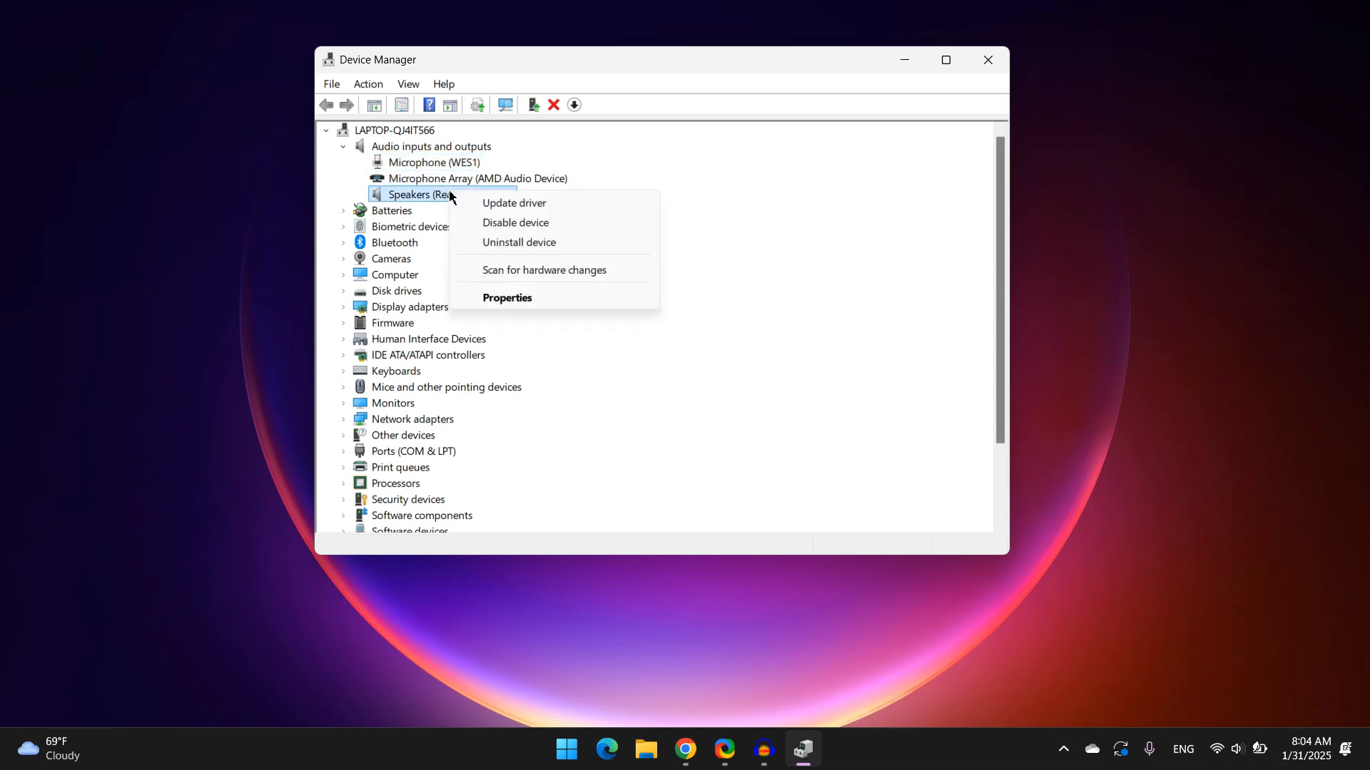
click(515, 300)
click(550, 140)
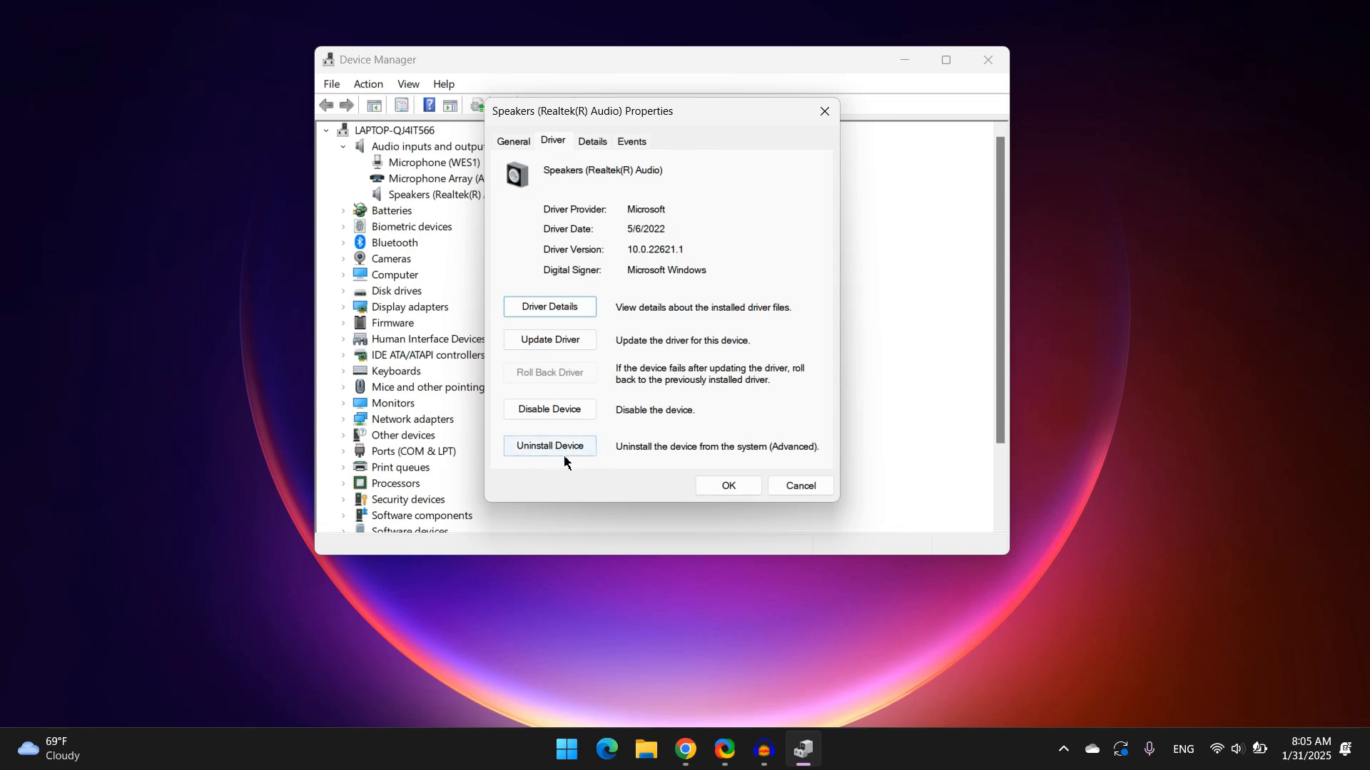
click(543, 448)
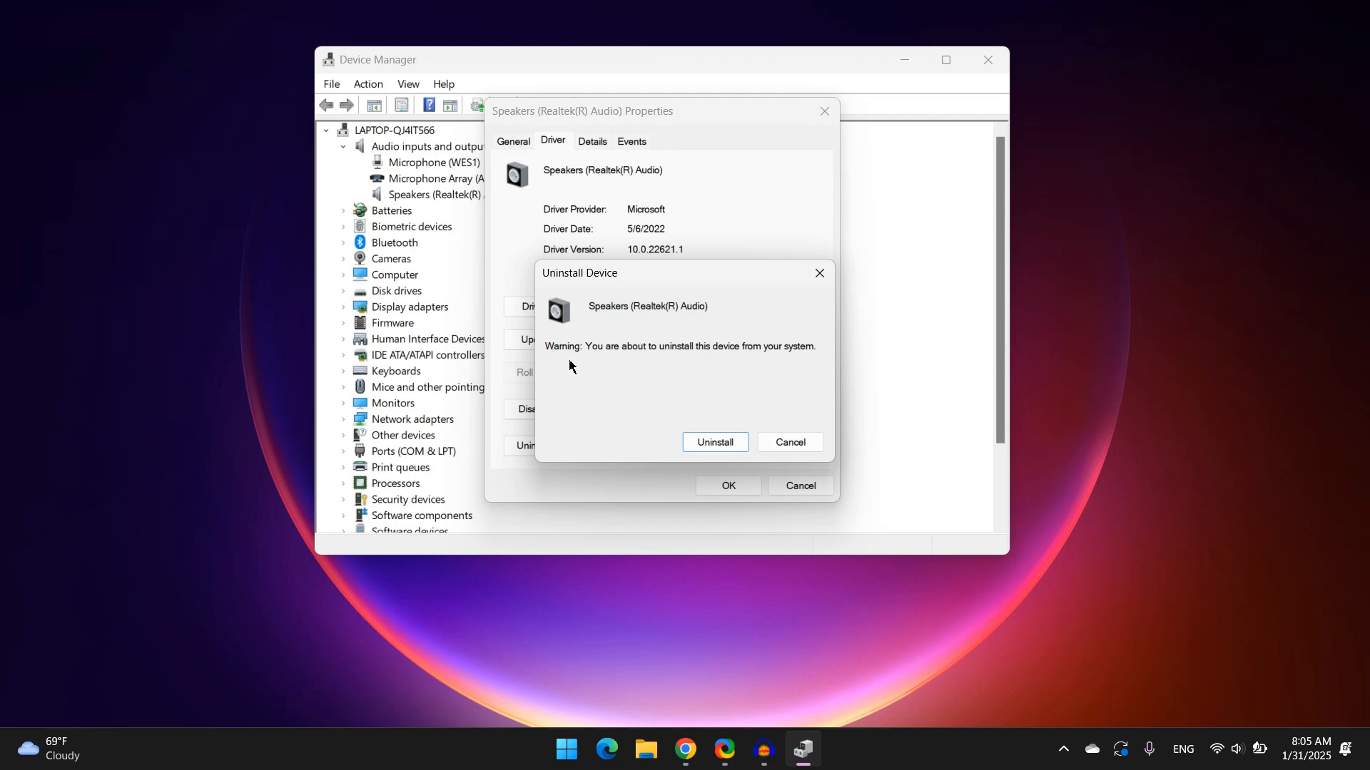
click(820, 273)
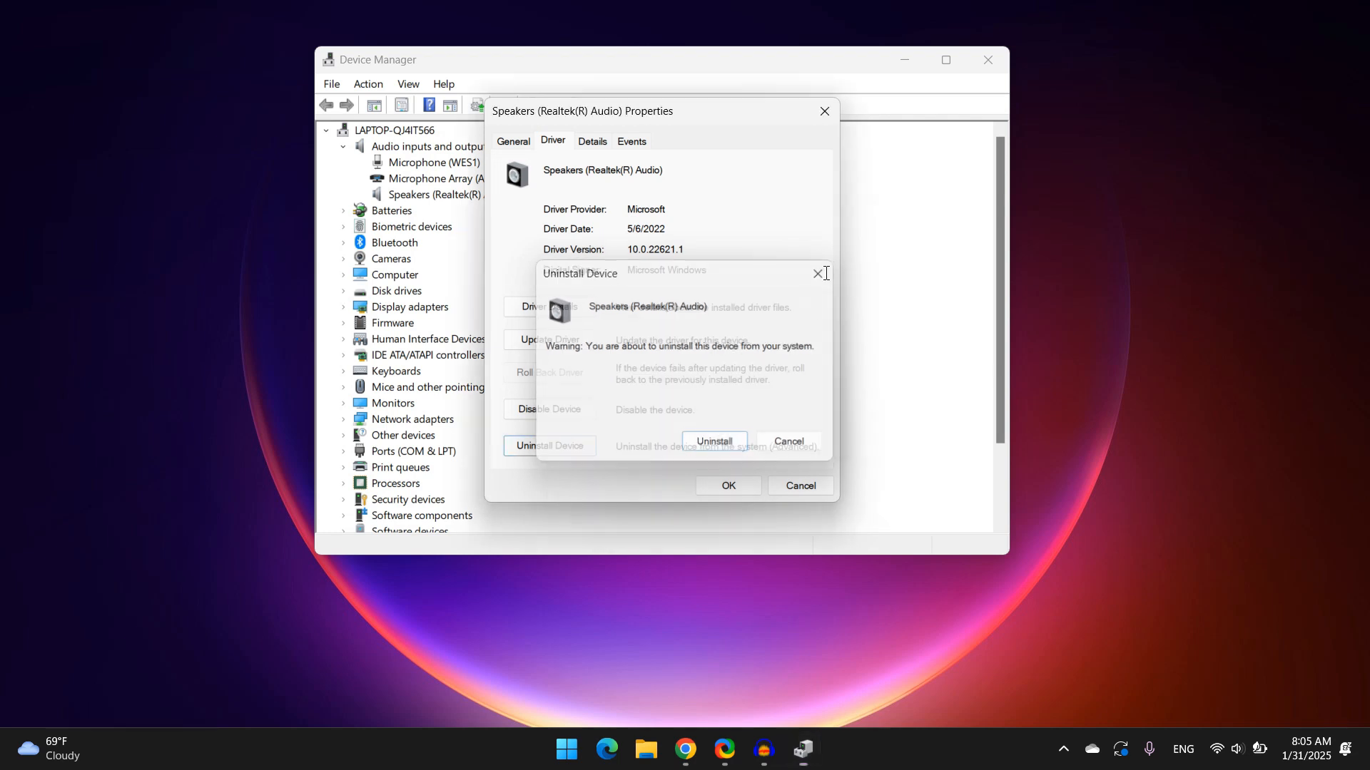
click(826, 112)
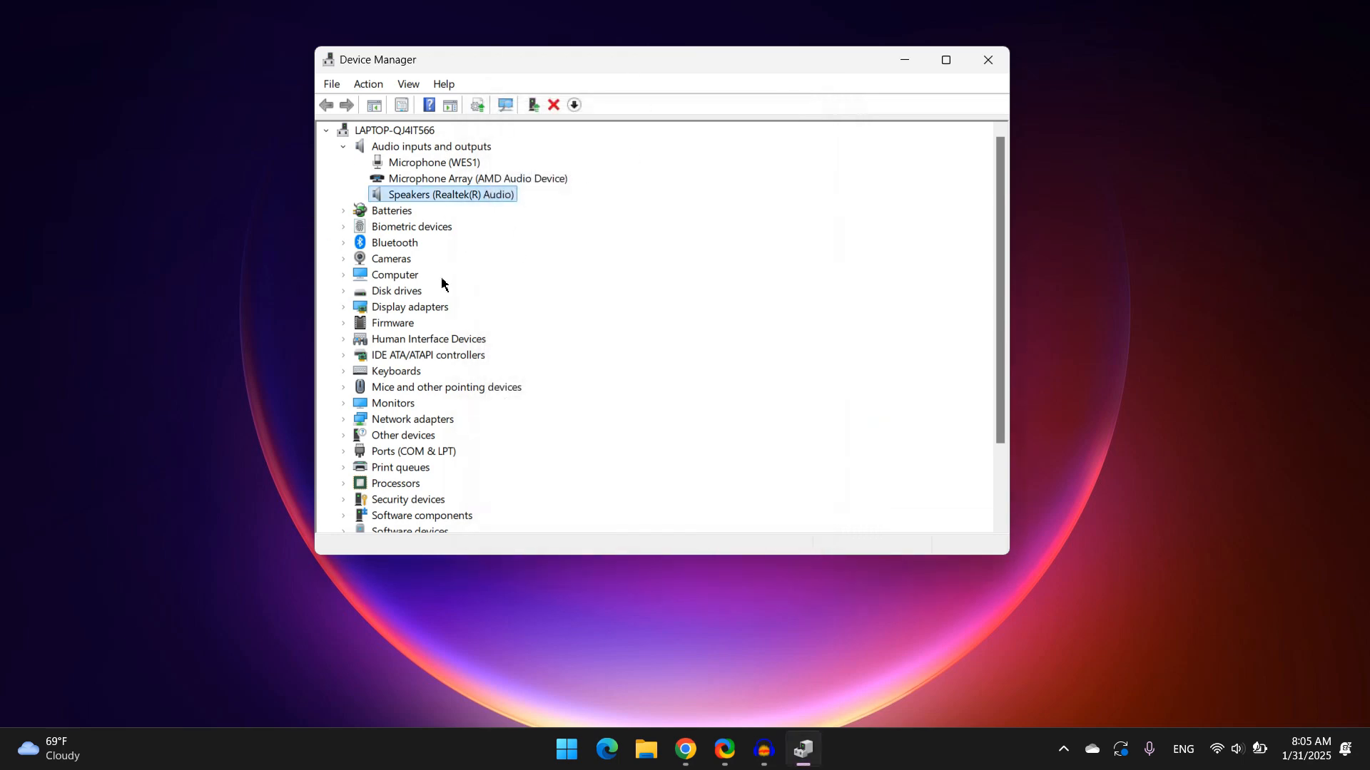
Scan for hardware changes
click(367, 85)
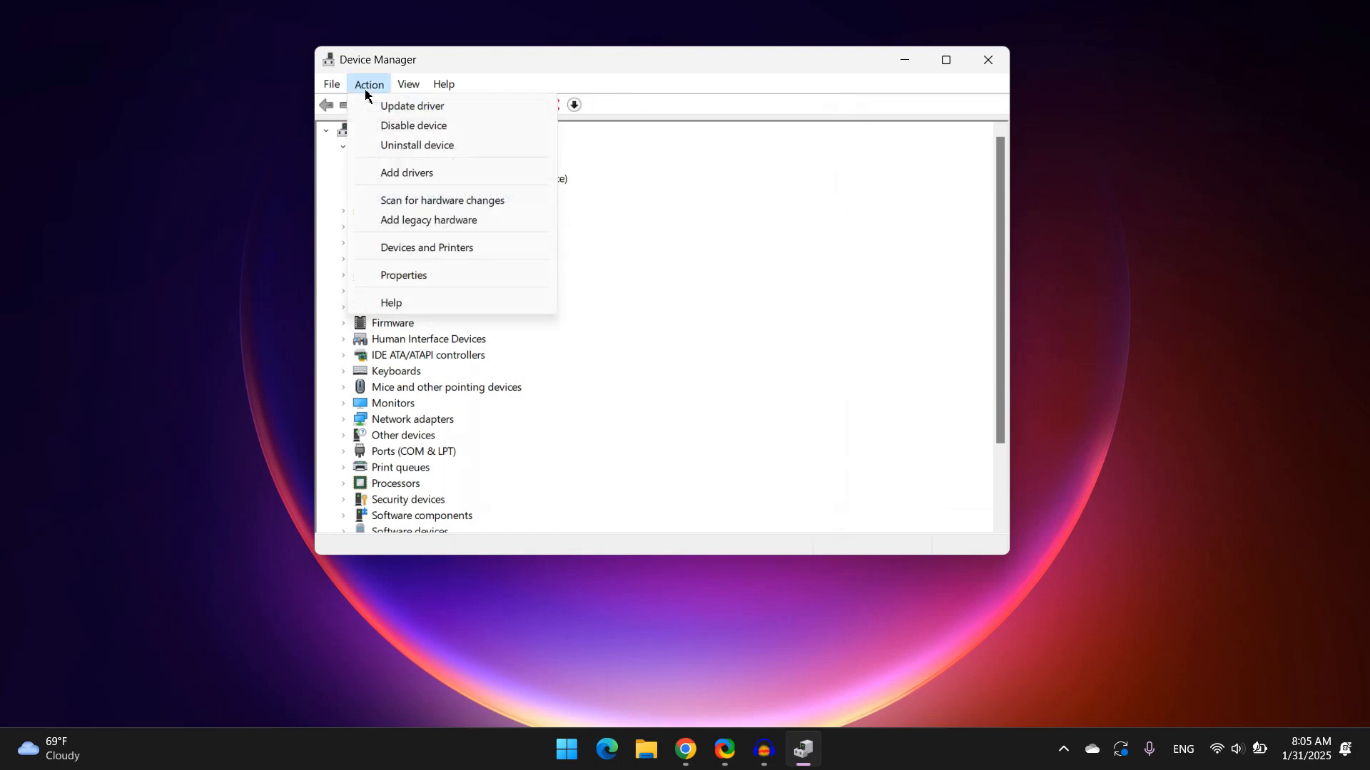
click(454, 203)
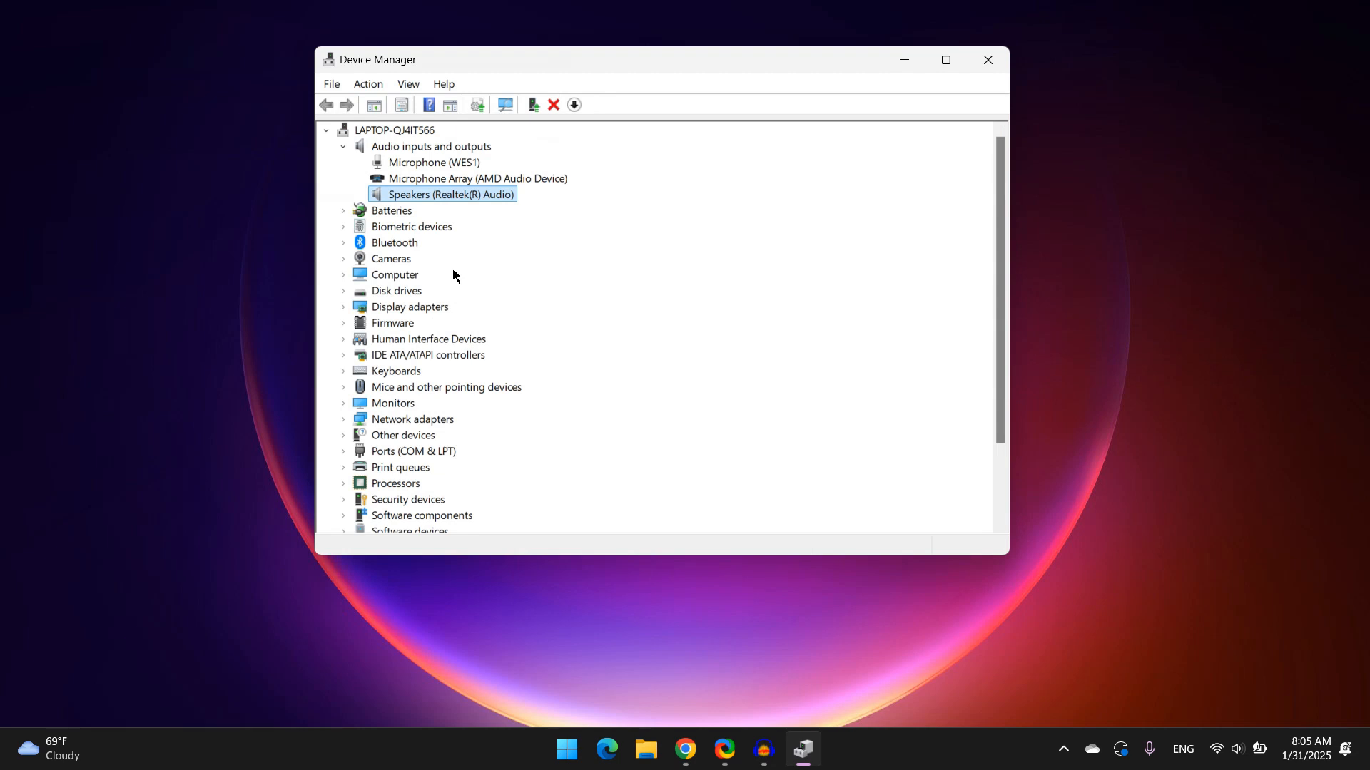
Reopen the speakers' driver properties and update the driver by searching automatically, then close the wizard
right_click(474, 204)
click(531, 307)
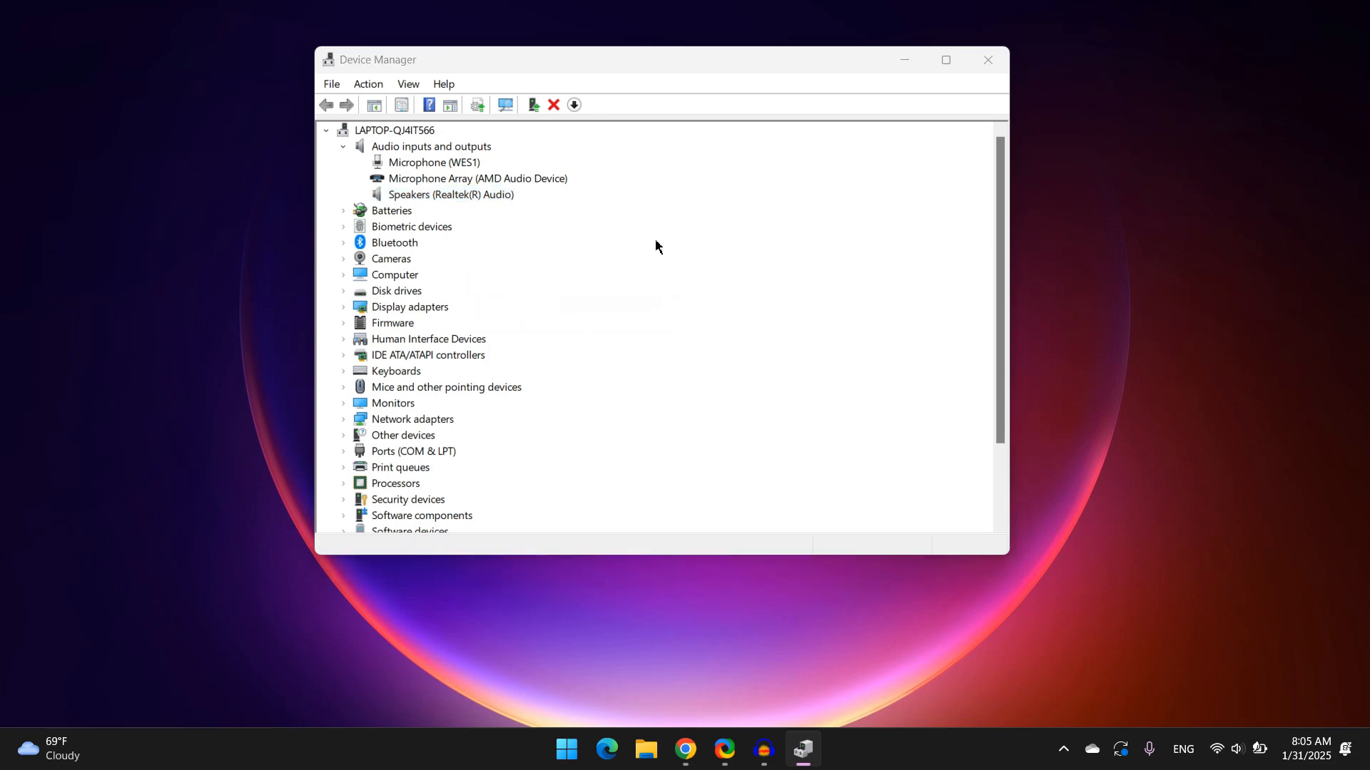
click(551, 143)
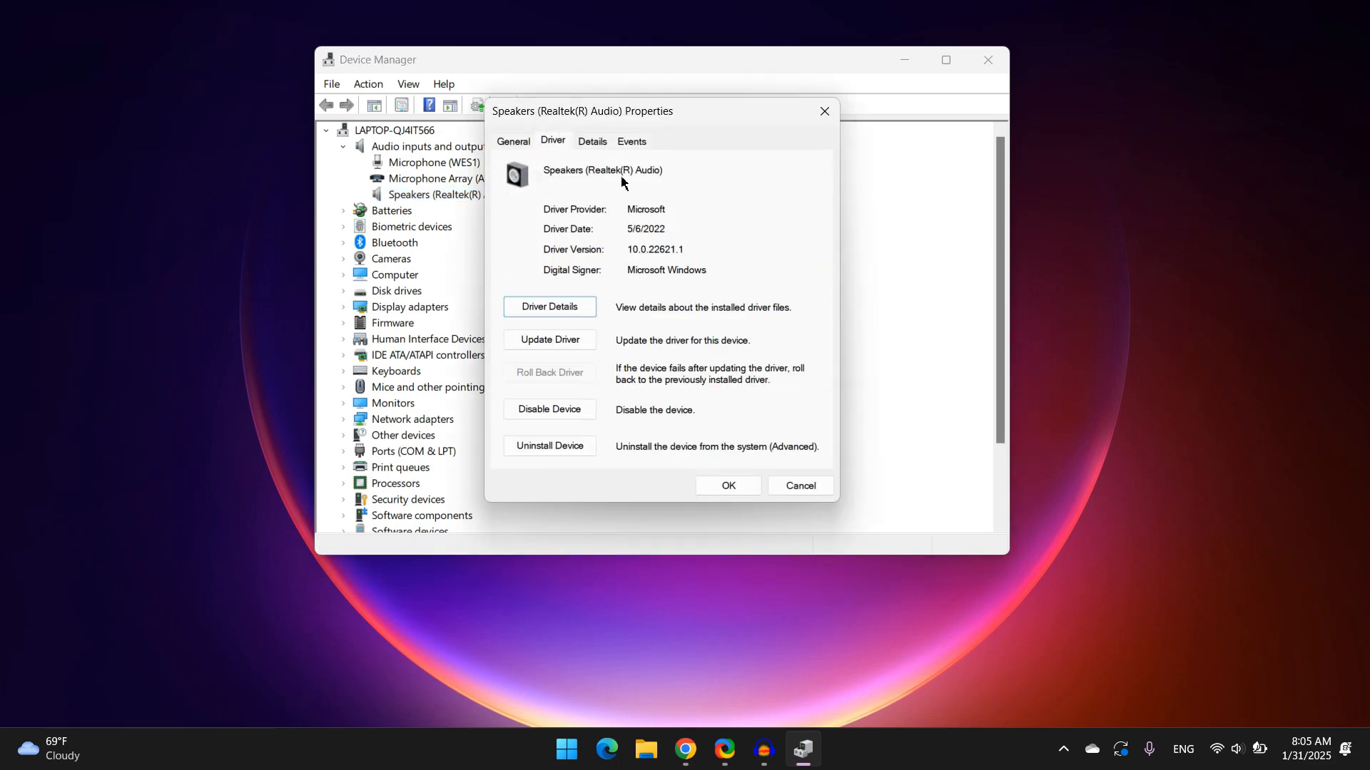
click(572, 341)
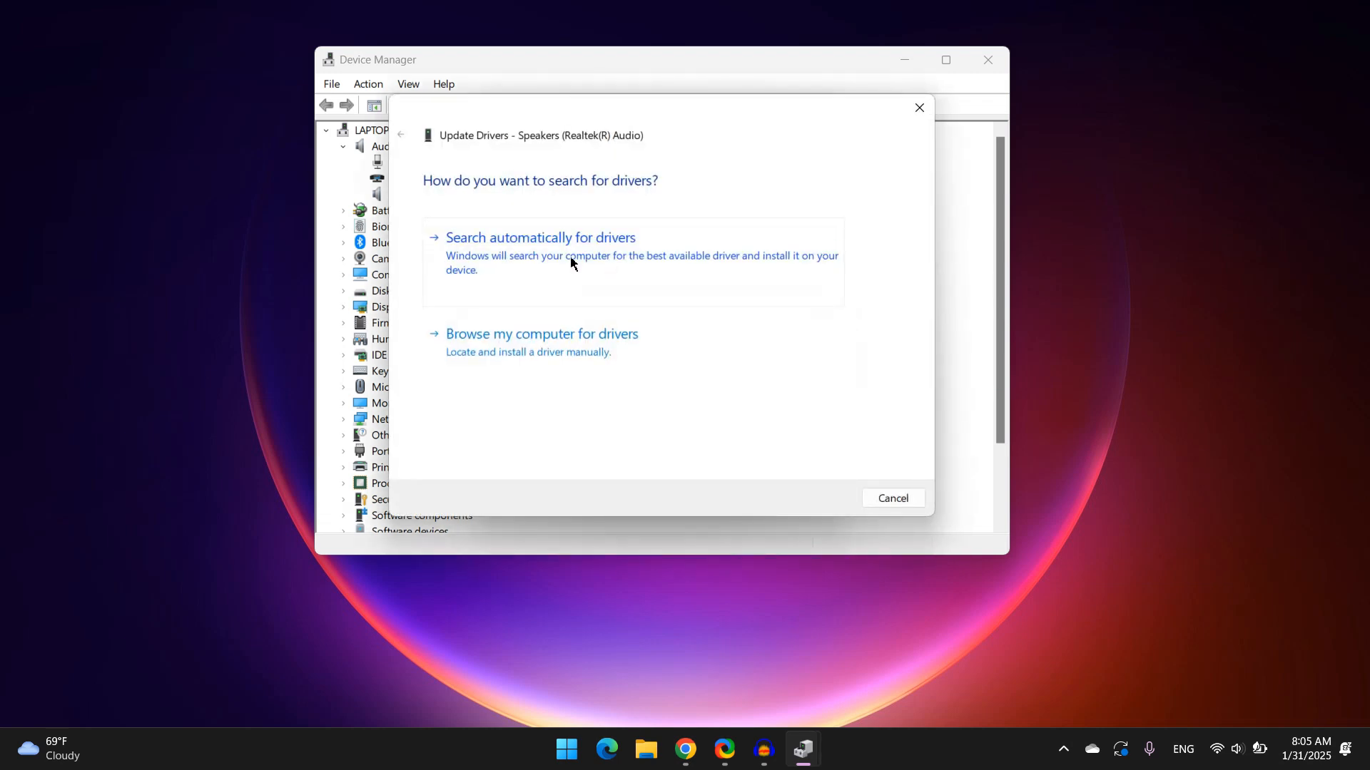
click(660, 251)
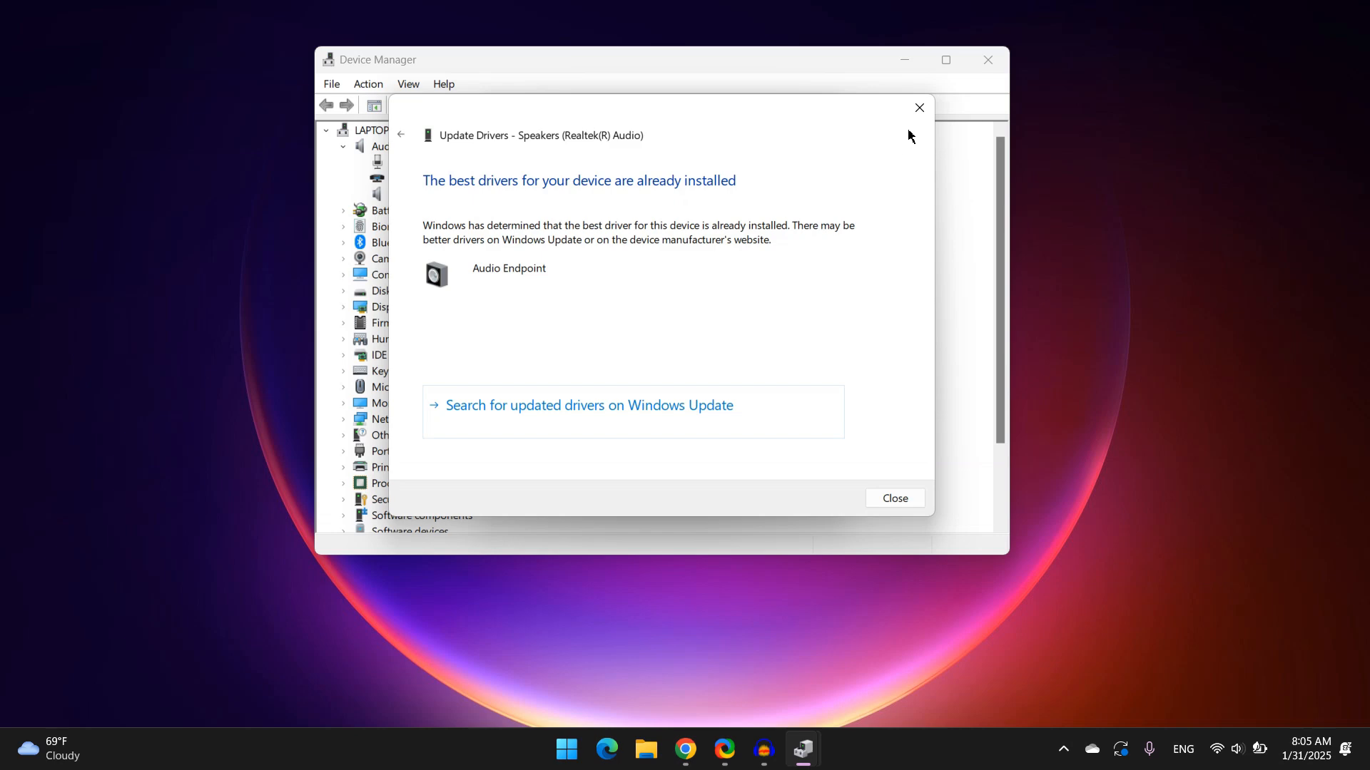
click(919, 107)
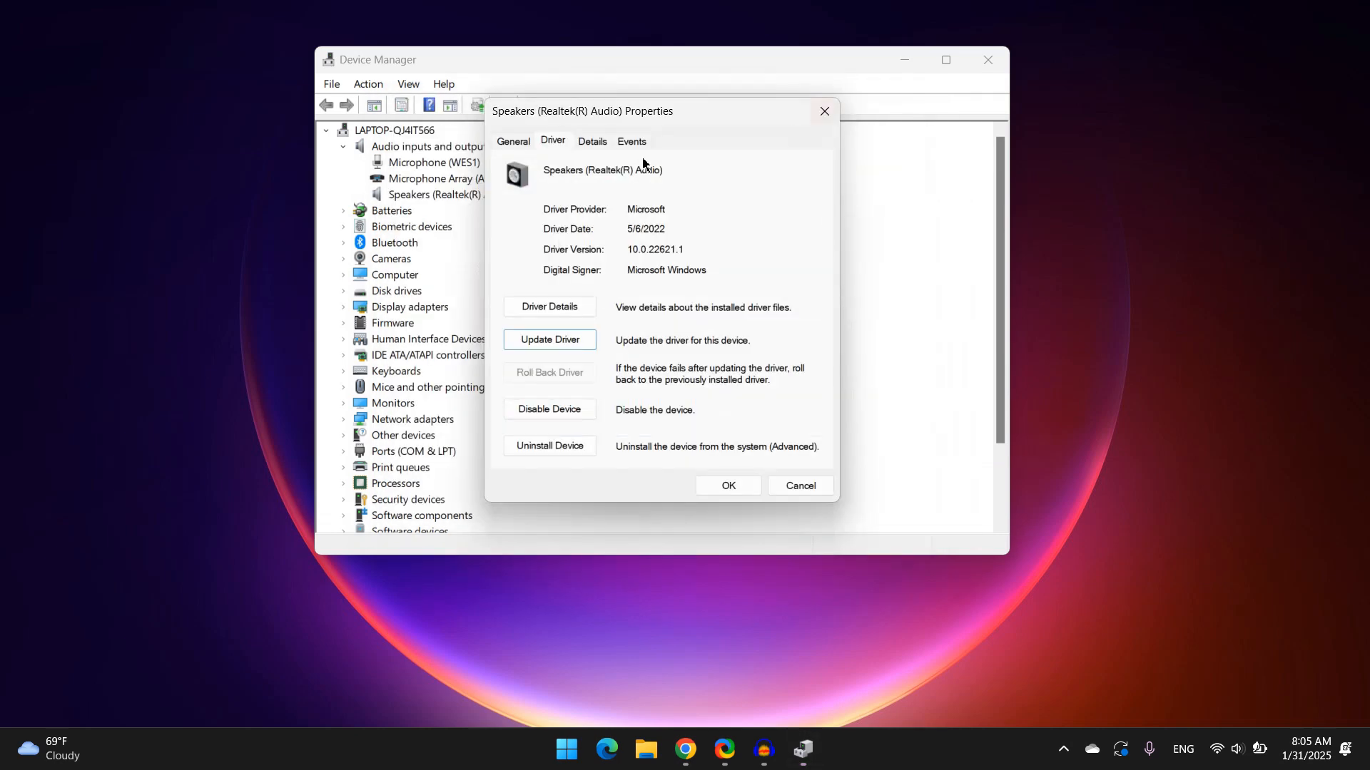
Update the speakers' driver by browsing and picking Audio Endpoint from the compatible drivers list, then close Device Manager
click(548, 341)
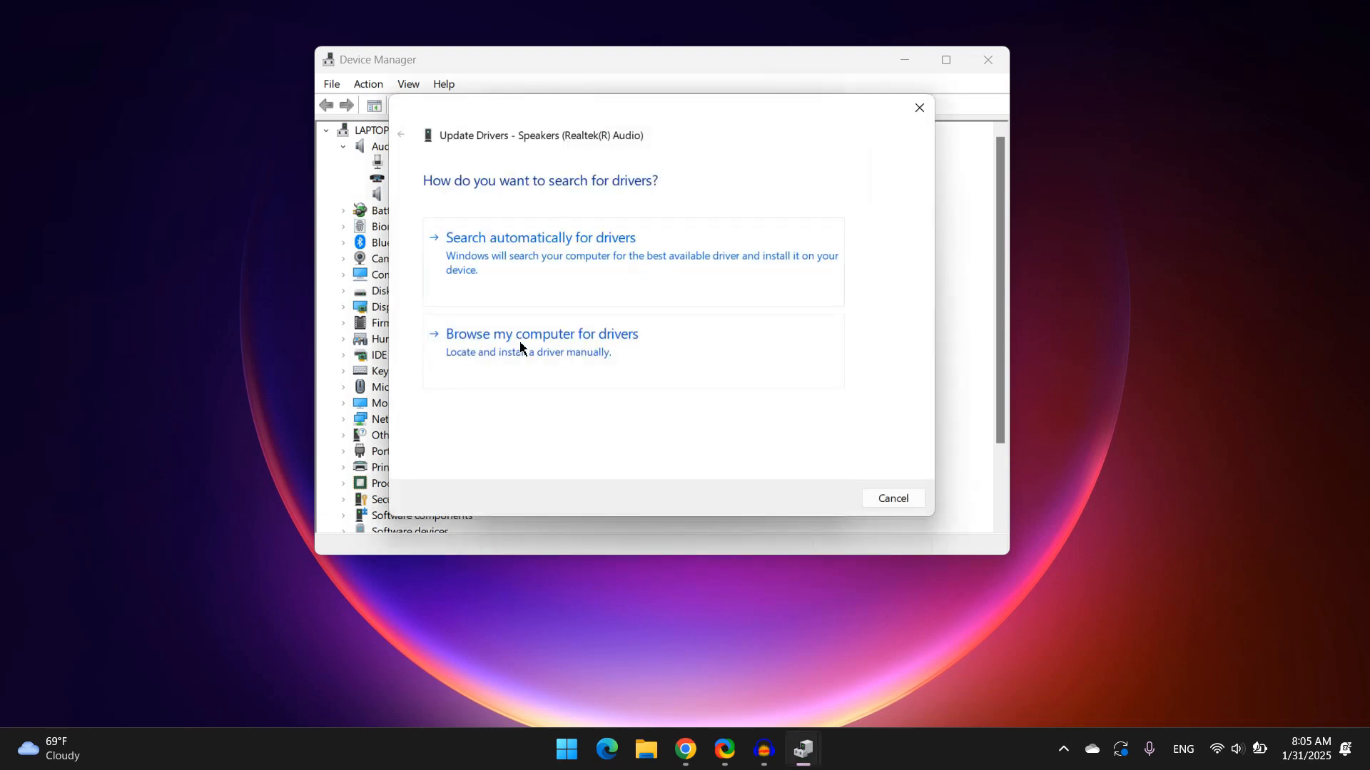
click(590, 345)
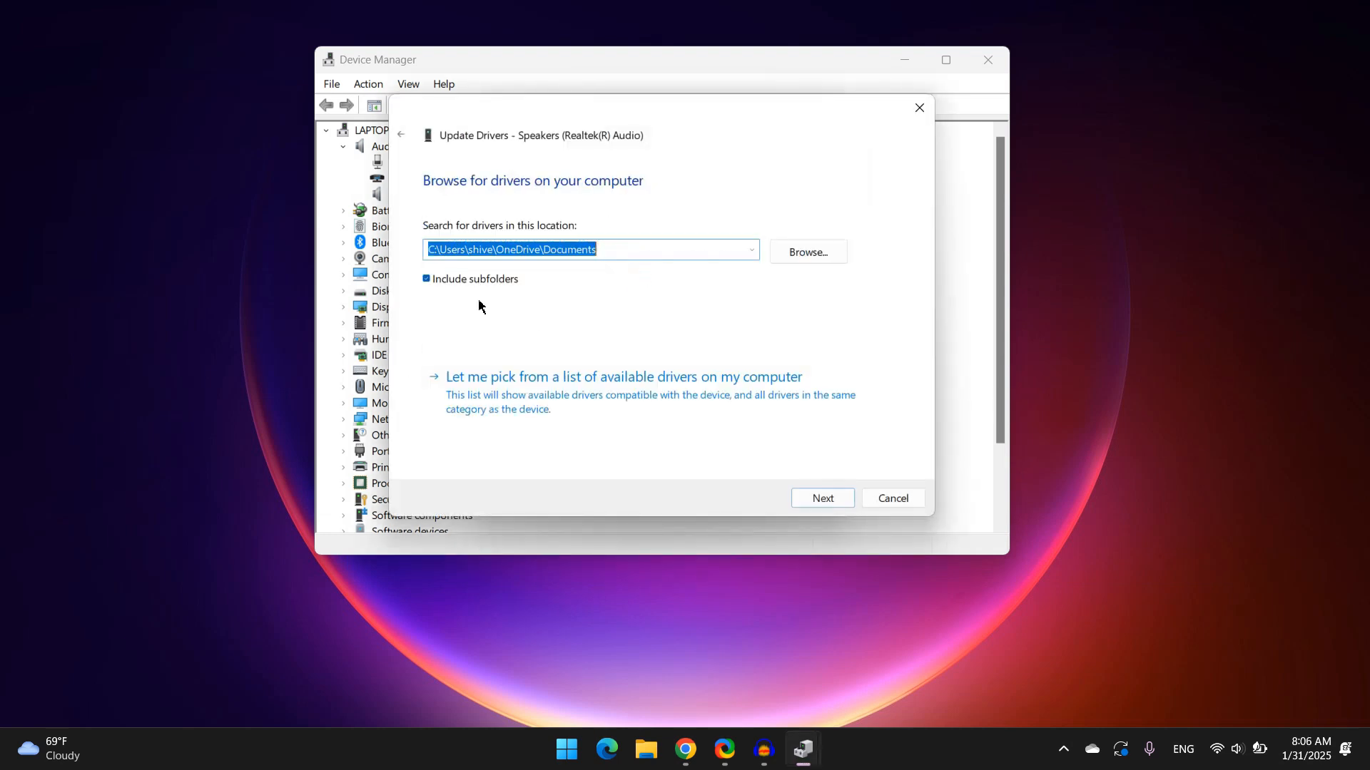
click(667, 399)
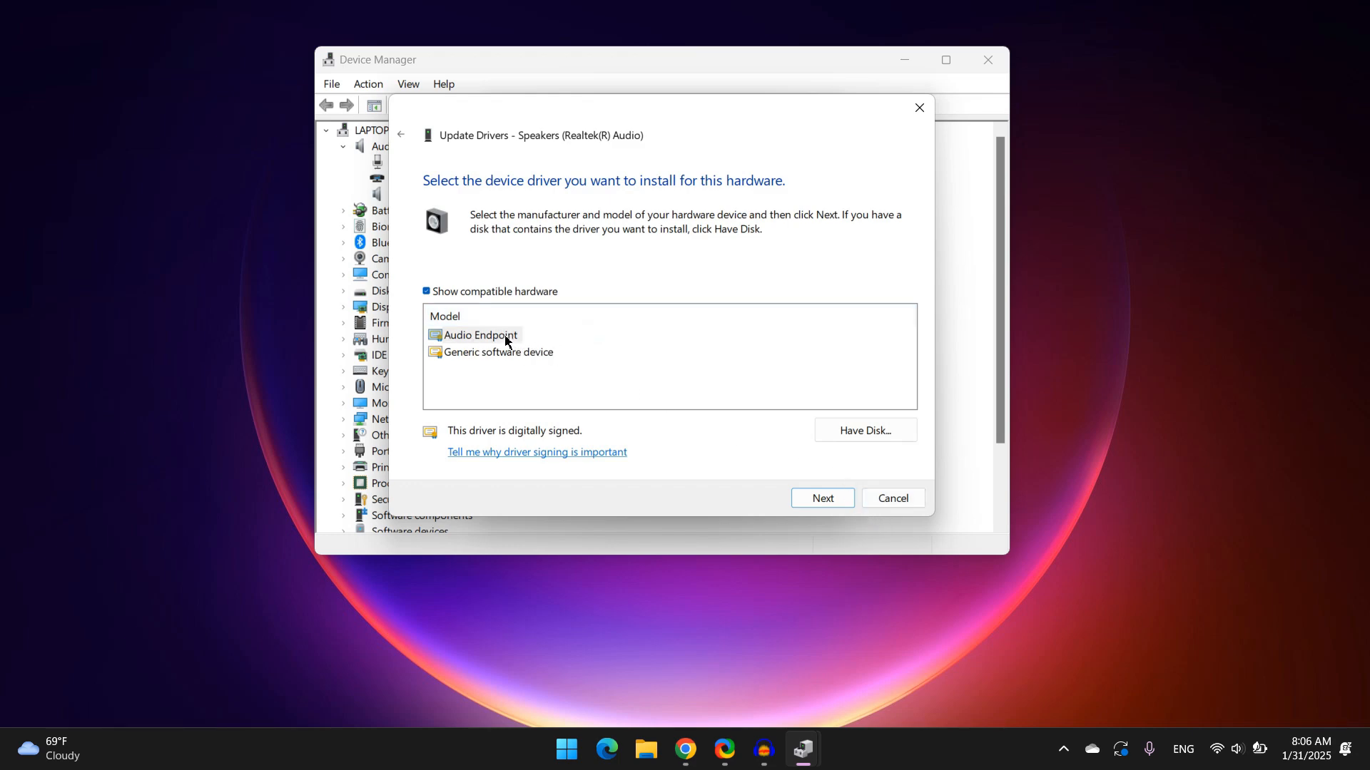
click(826, 498)
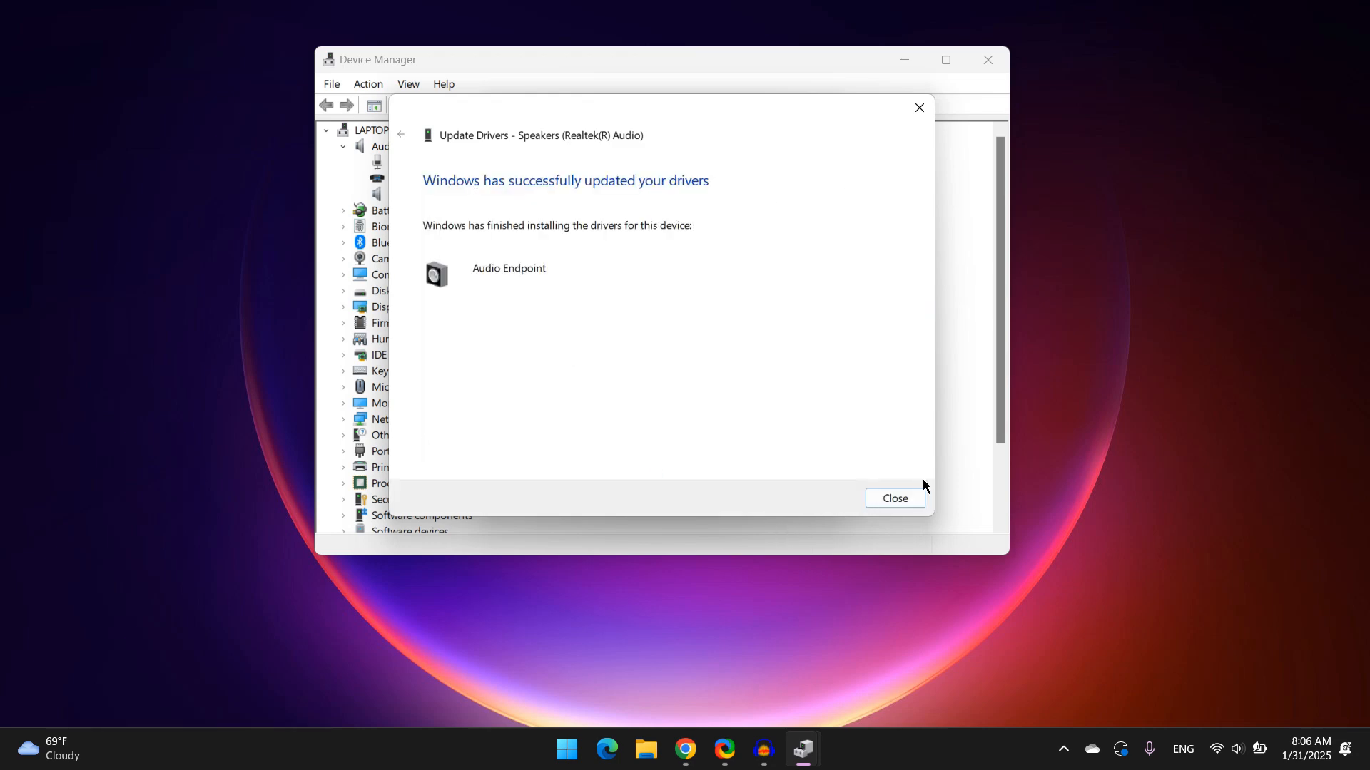
click(904, 502)
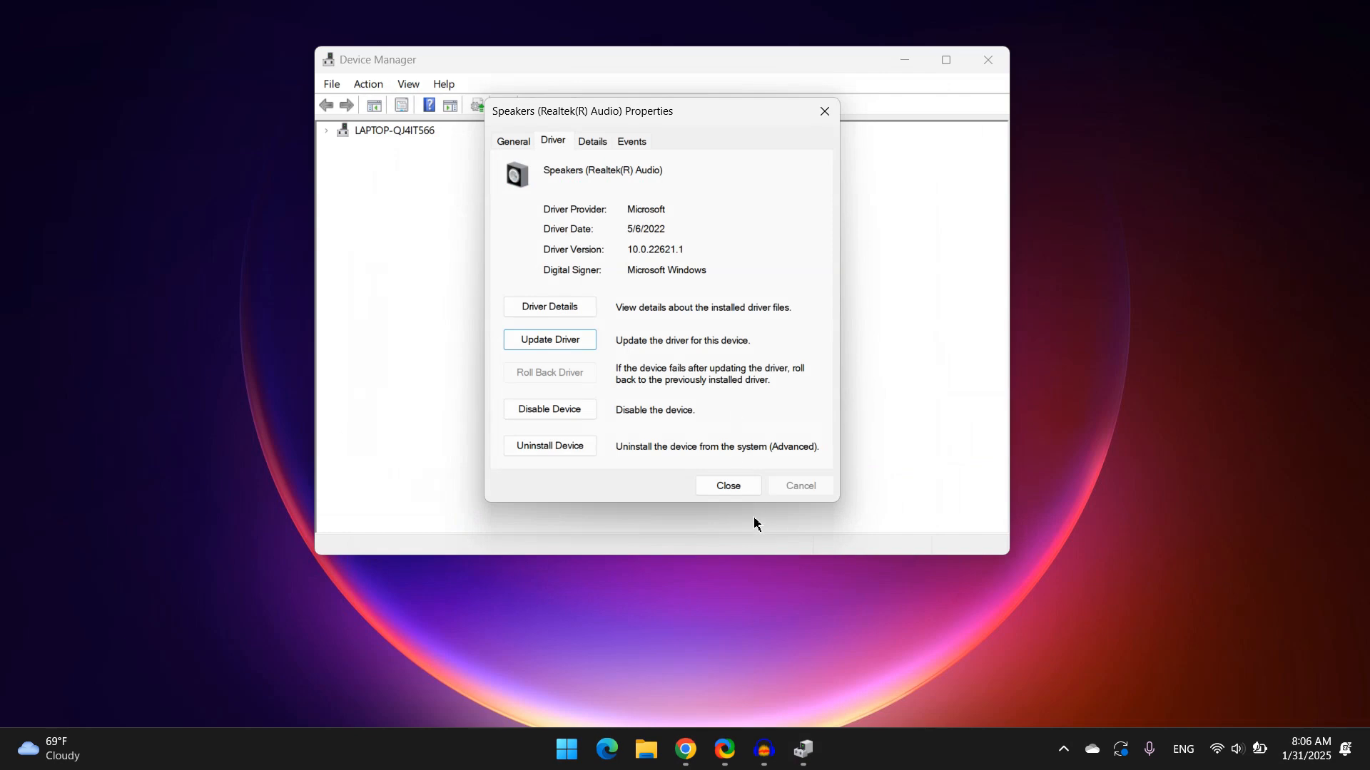
click(730, 485)
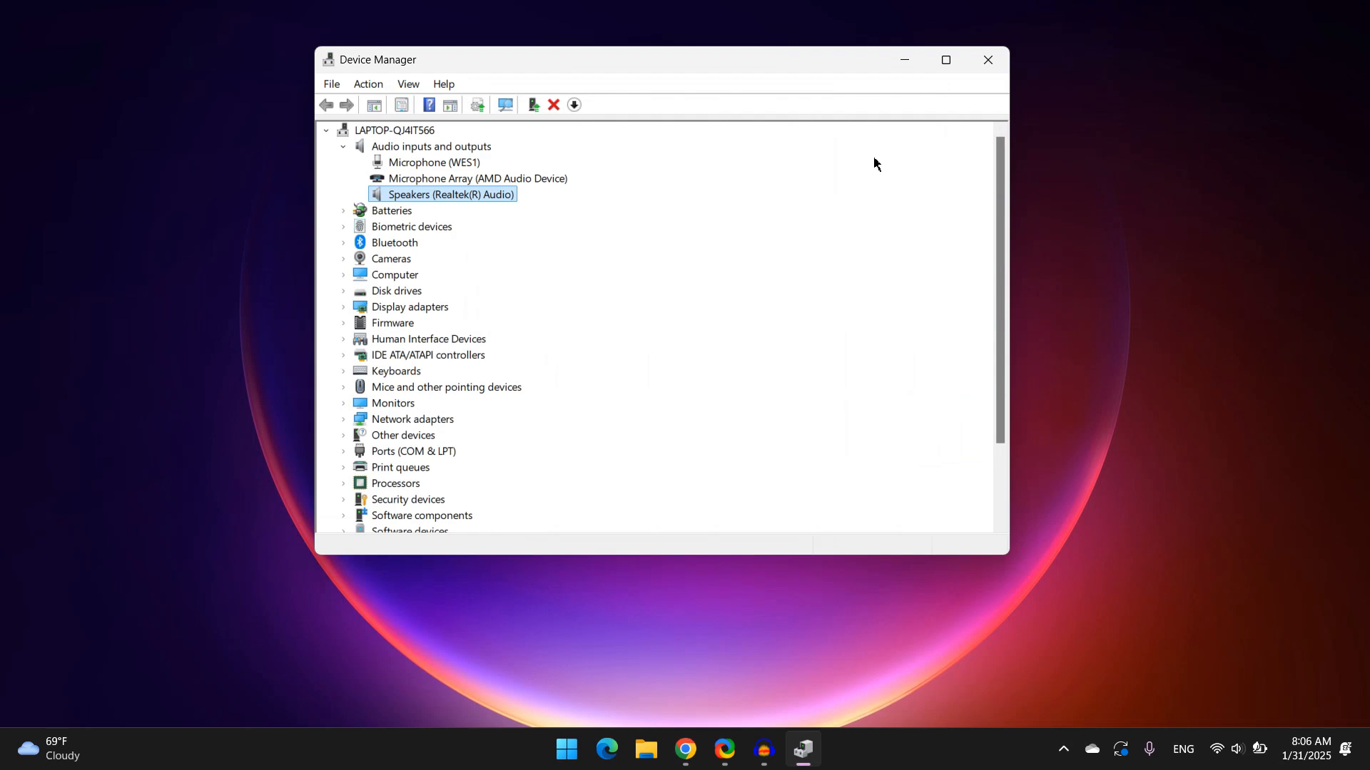
click(988, 60)
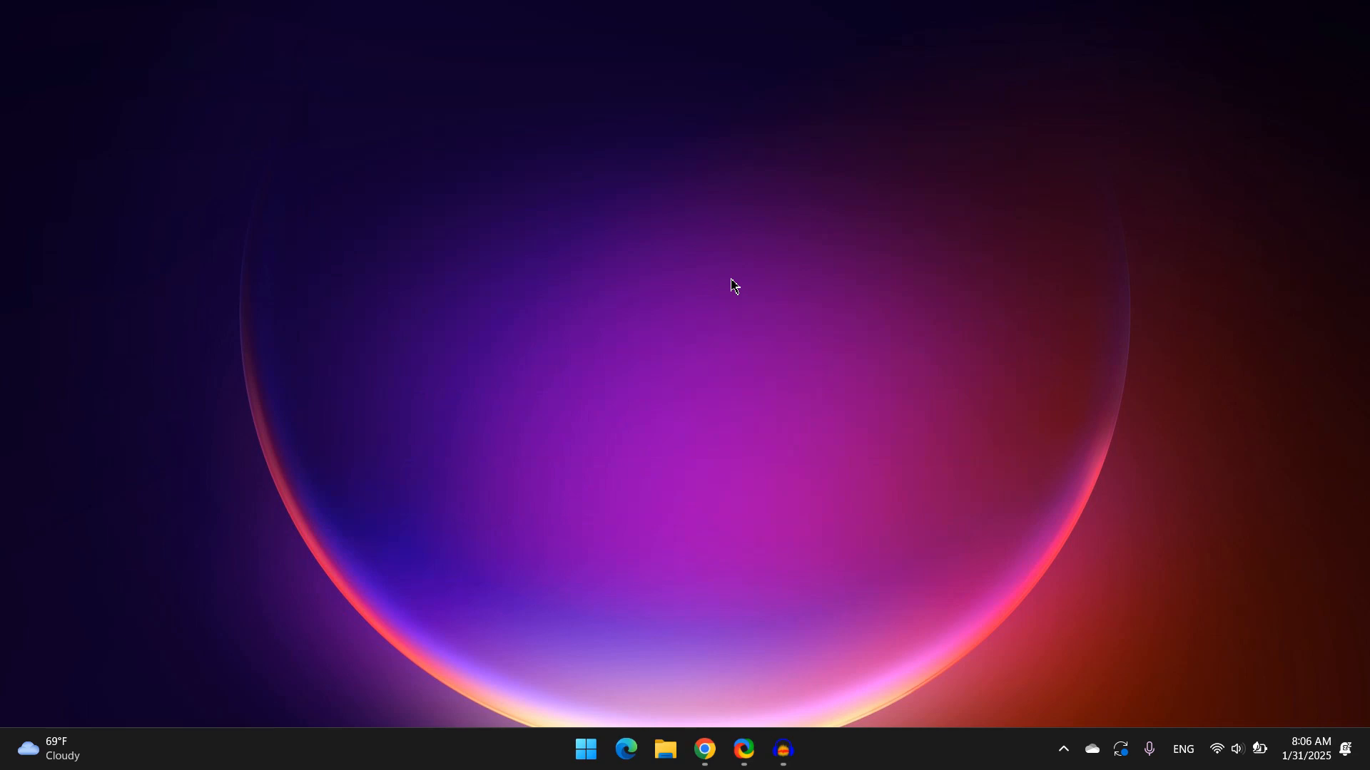
Open Windows Update settings from the Start search to check for updates, then close Settings
key(super)
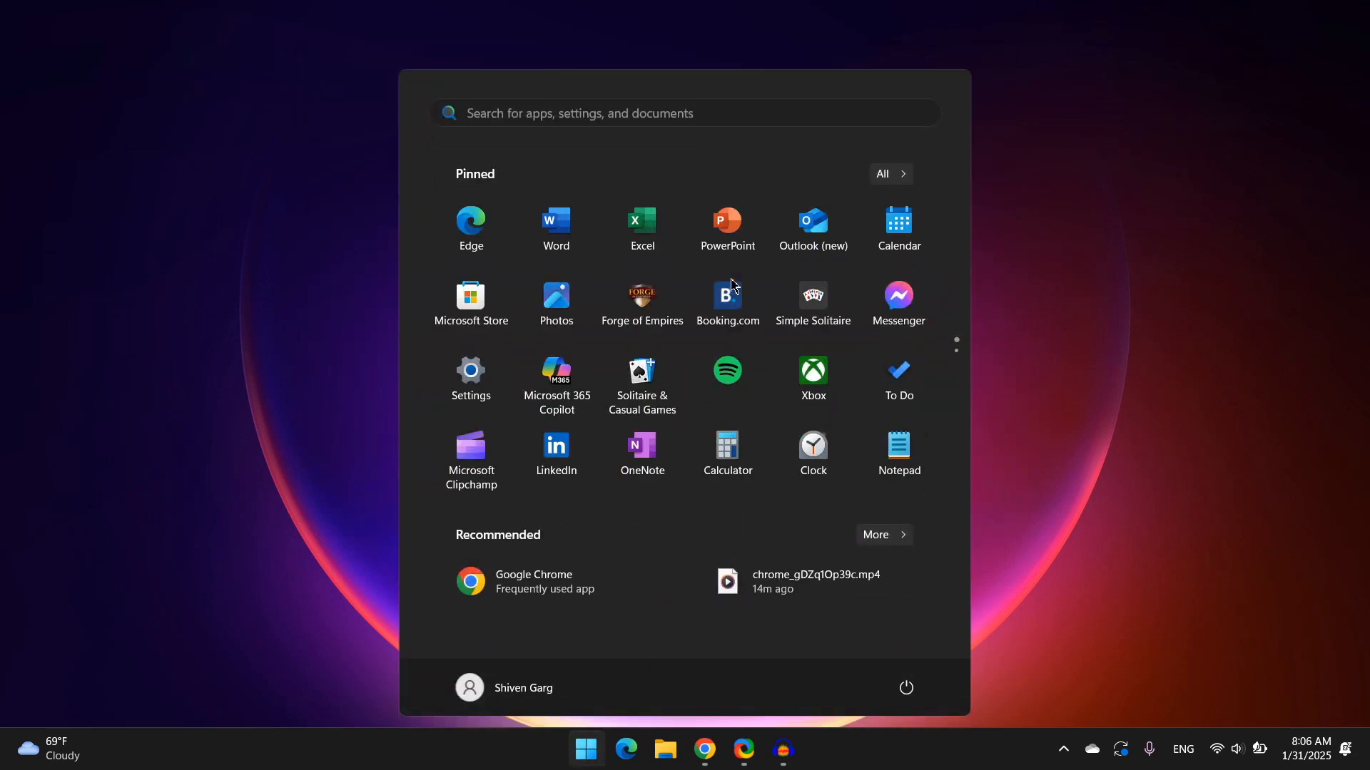
text(s)
key(BackSpace)
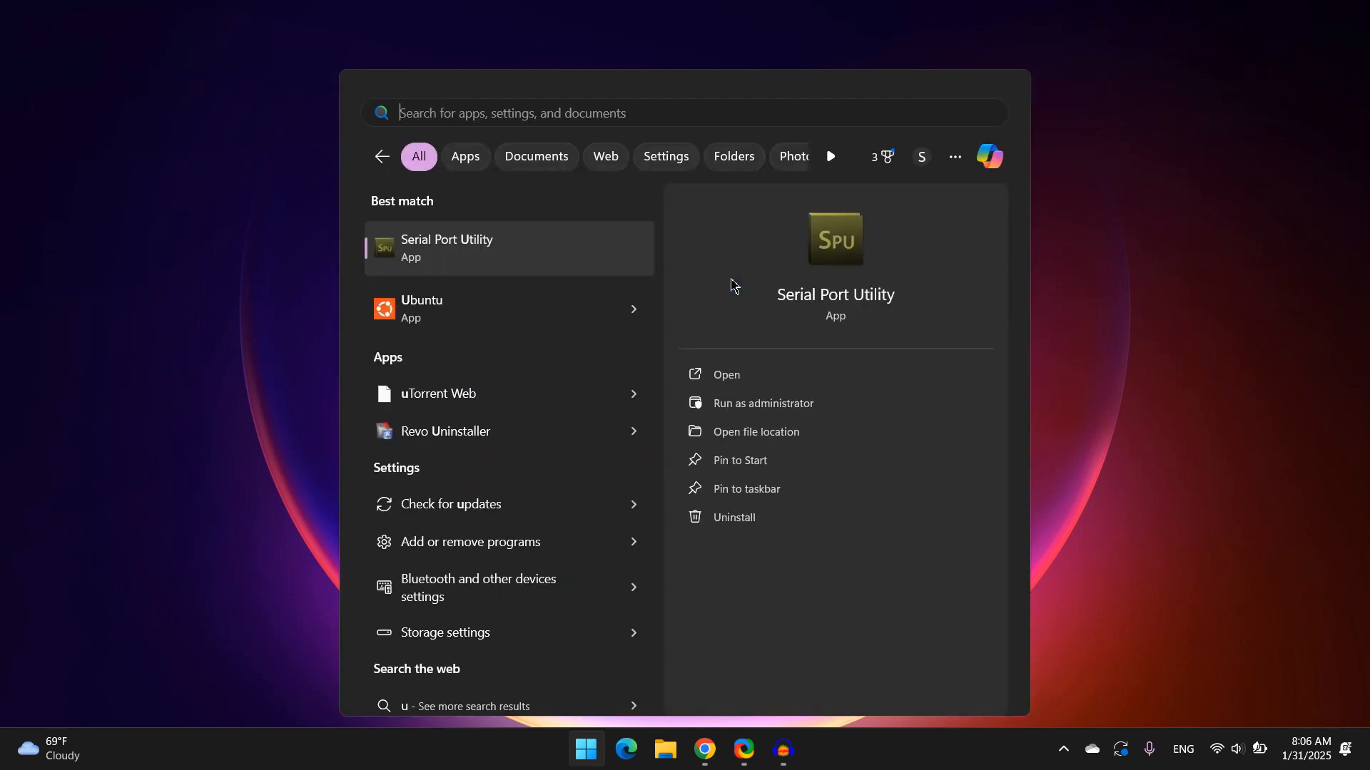
text(wind)
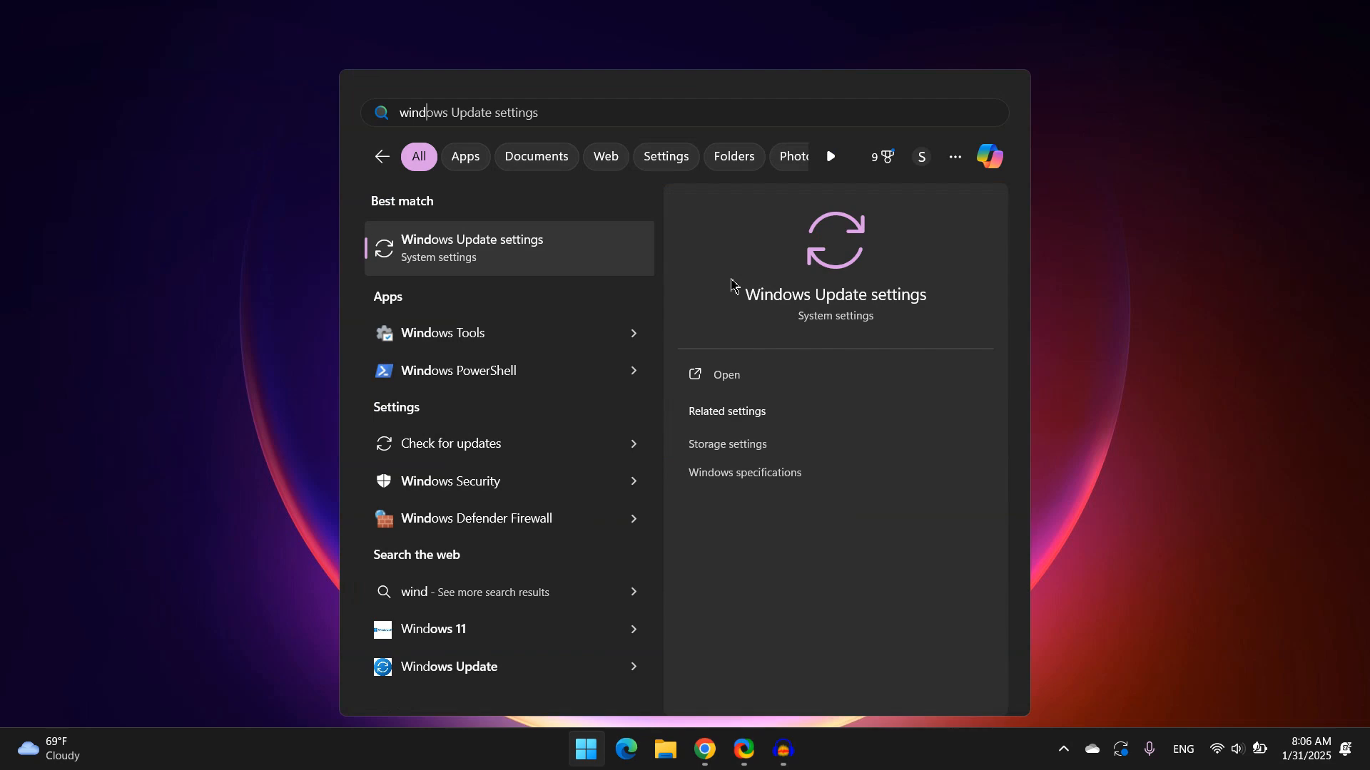
key(Return)
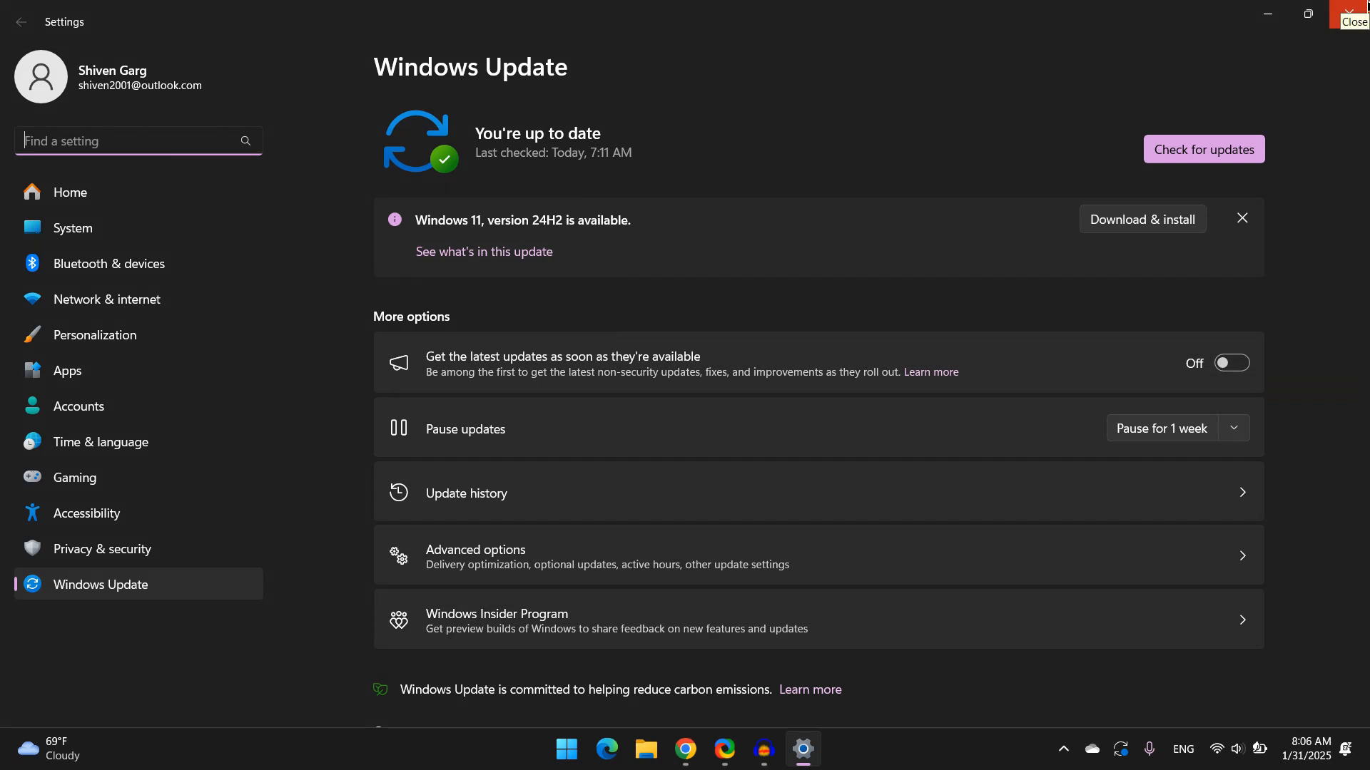
click(1348, 7)
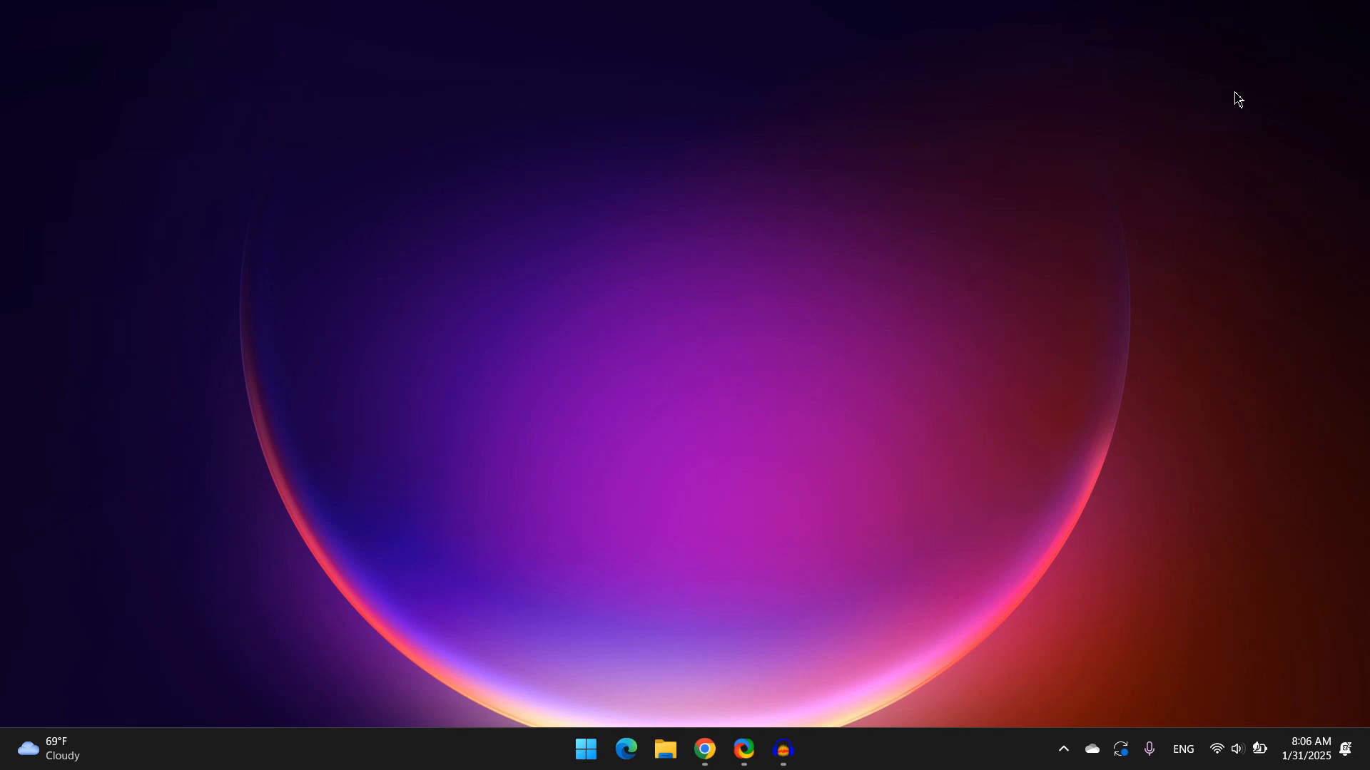
Open the Services console through the Run dialog and reposition its window
right_click(582, 765)
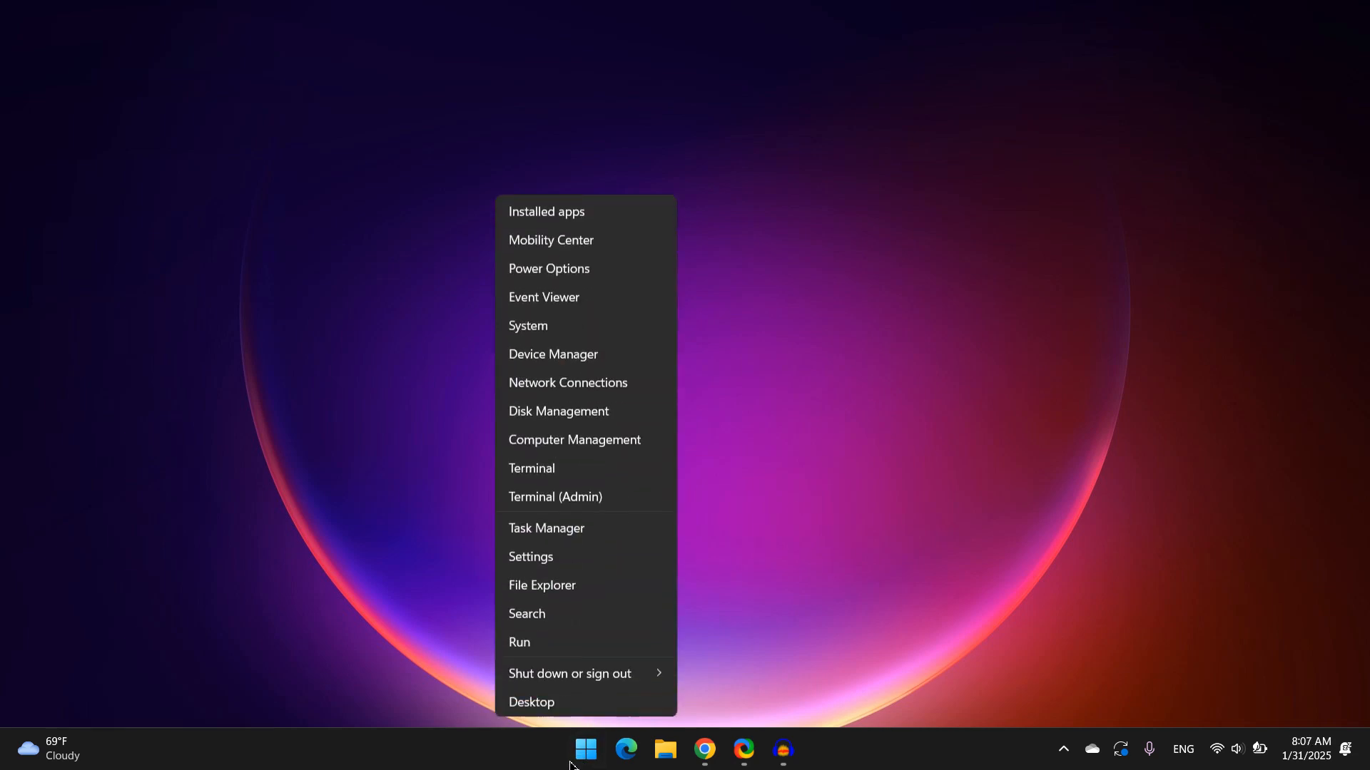
click(521, 642)
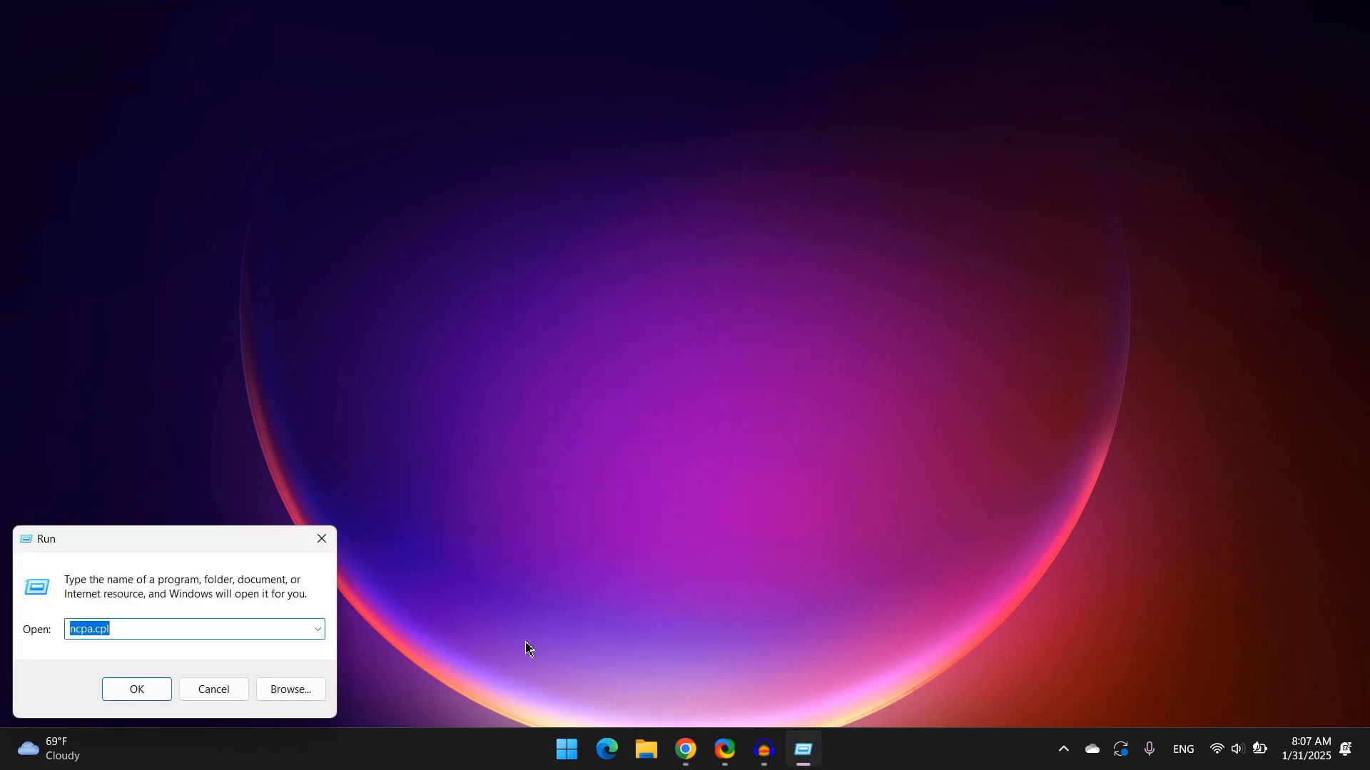
text(services.msc)
key(Return)
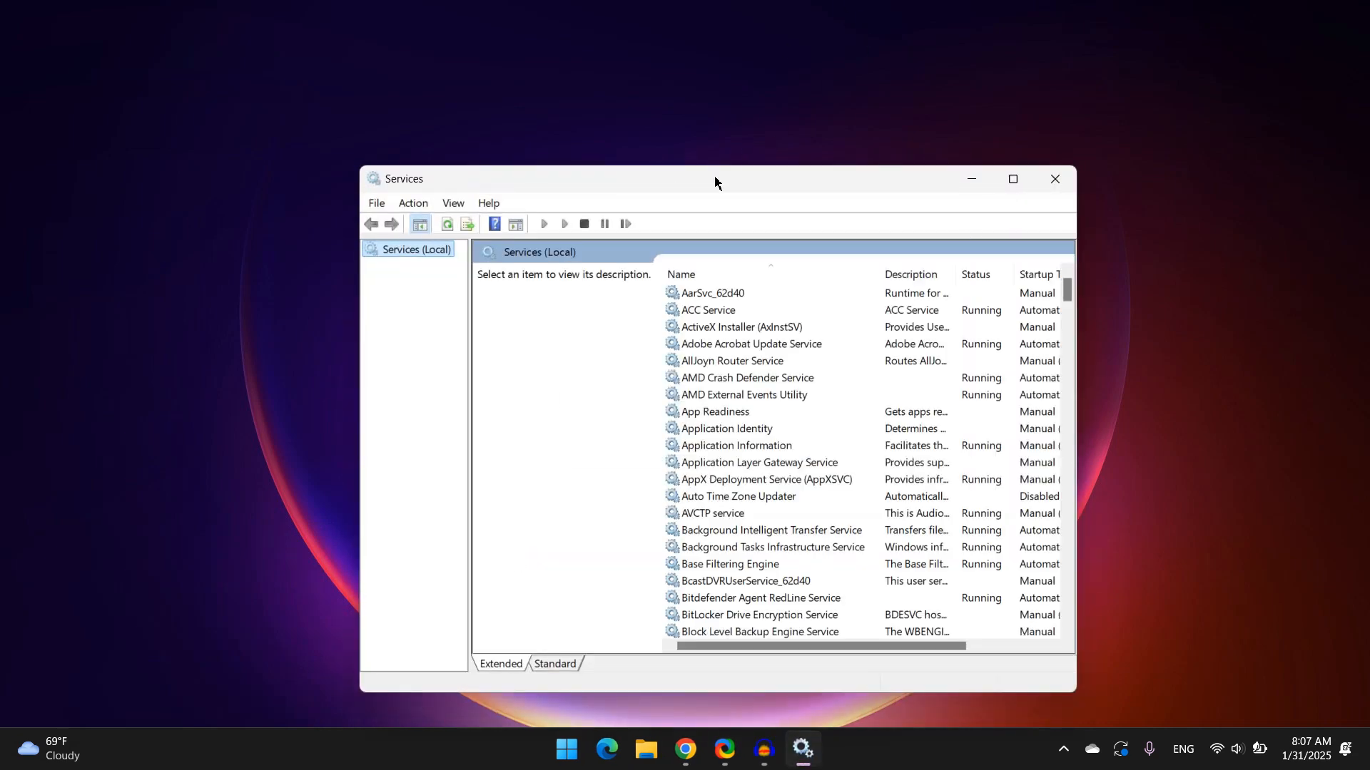
drag(714, 177, 747, 77)
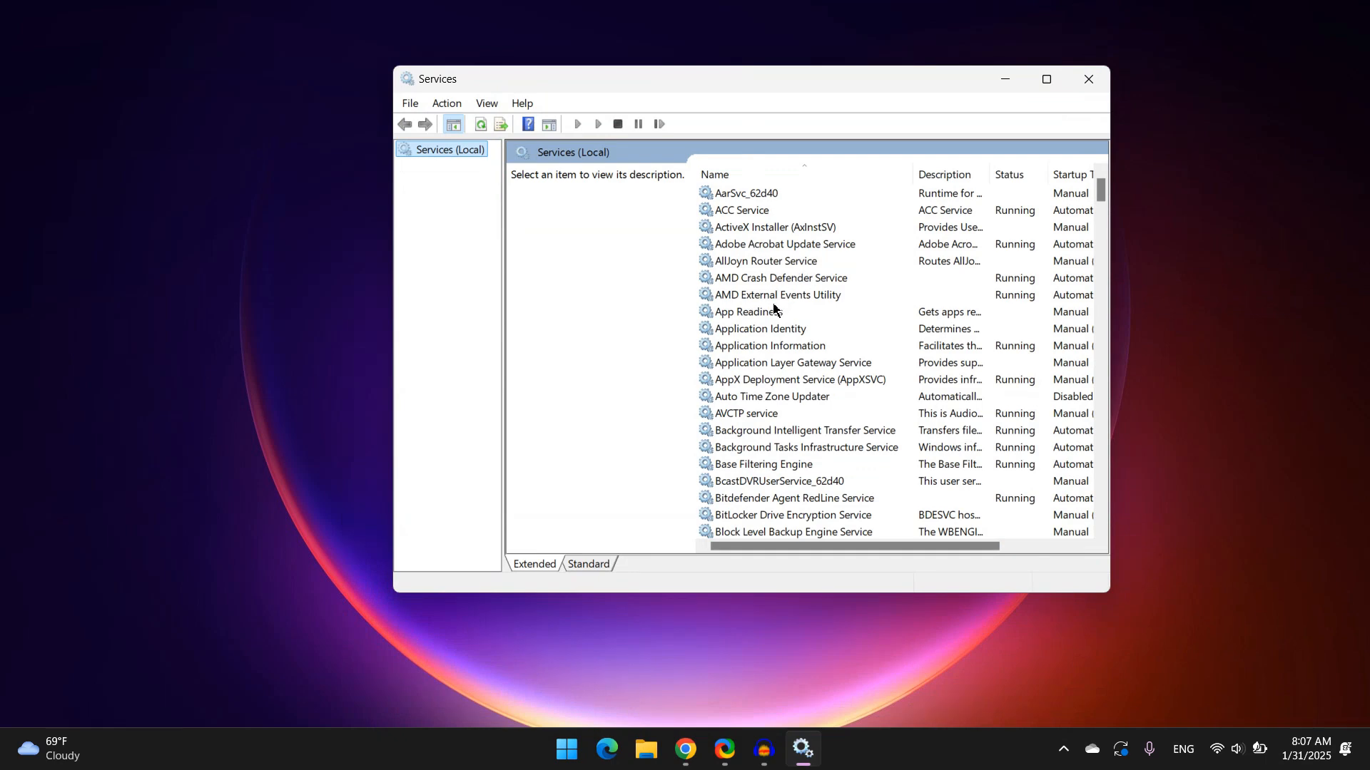
Browse the services list to locate the audio-related services
scroll(773, 308, down, 20)
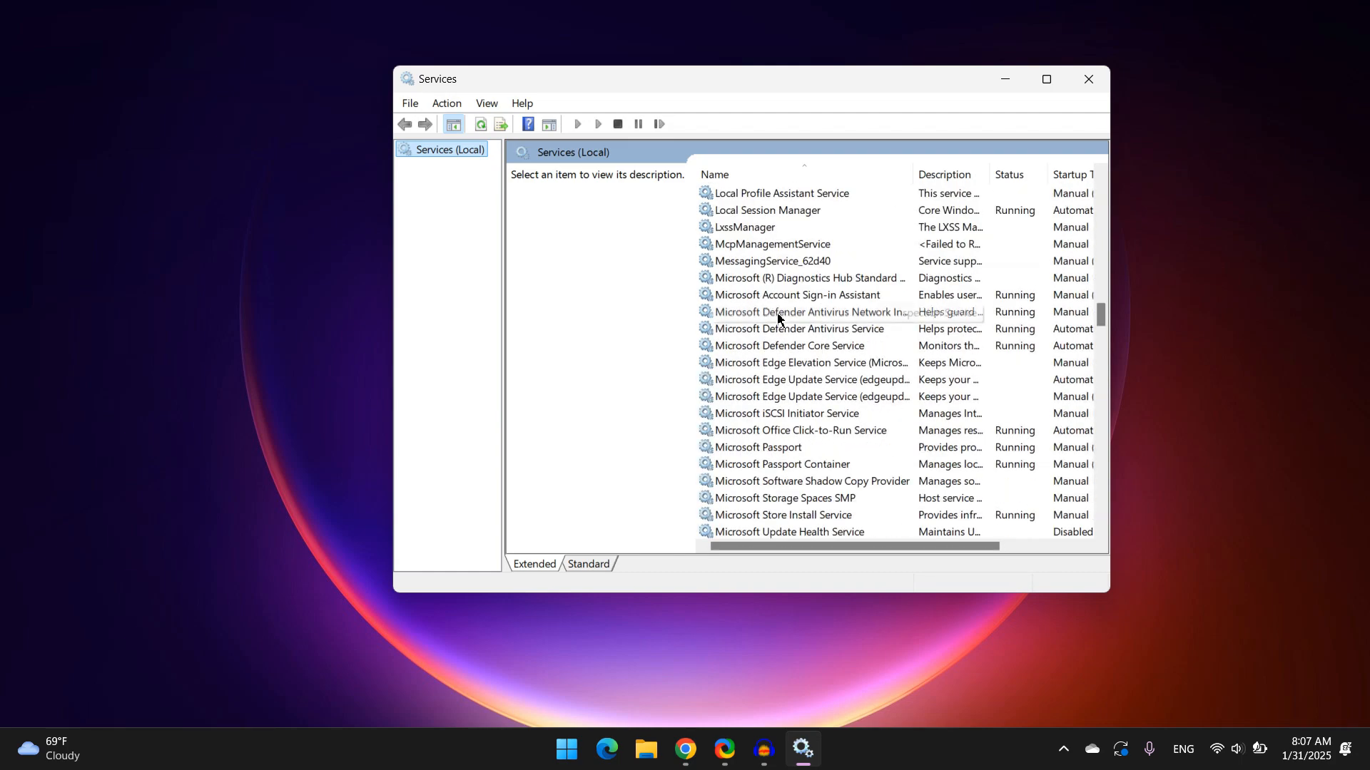
scroll(777, 318, down, 20)
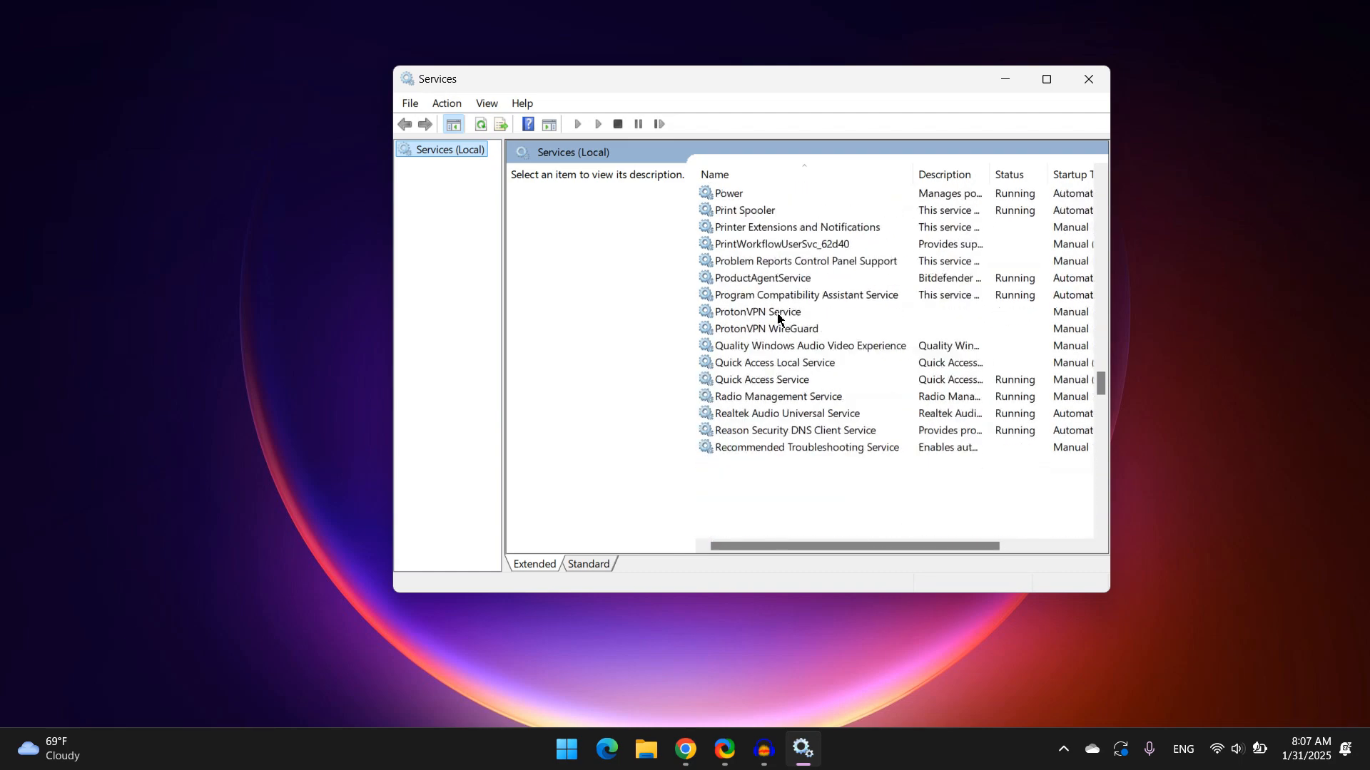
scroll(778, 318, down, 20)
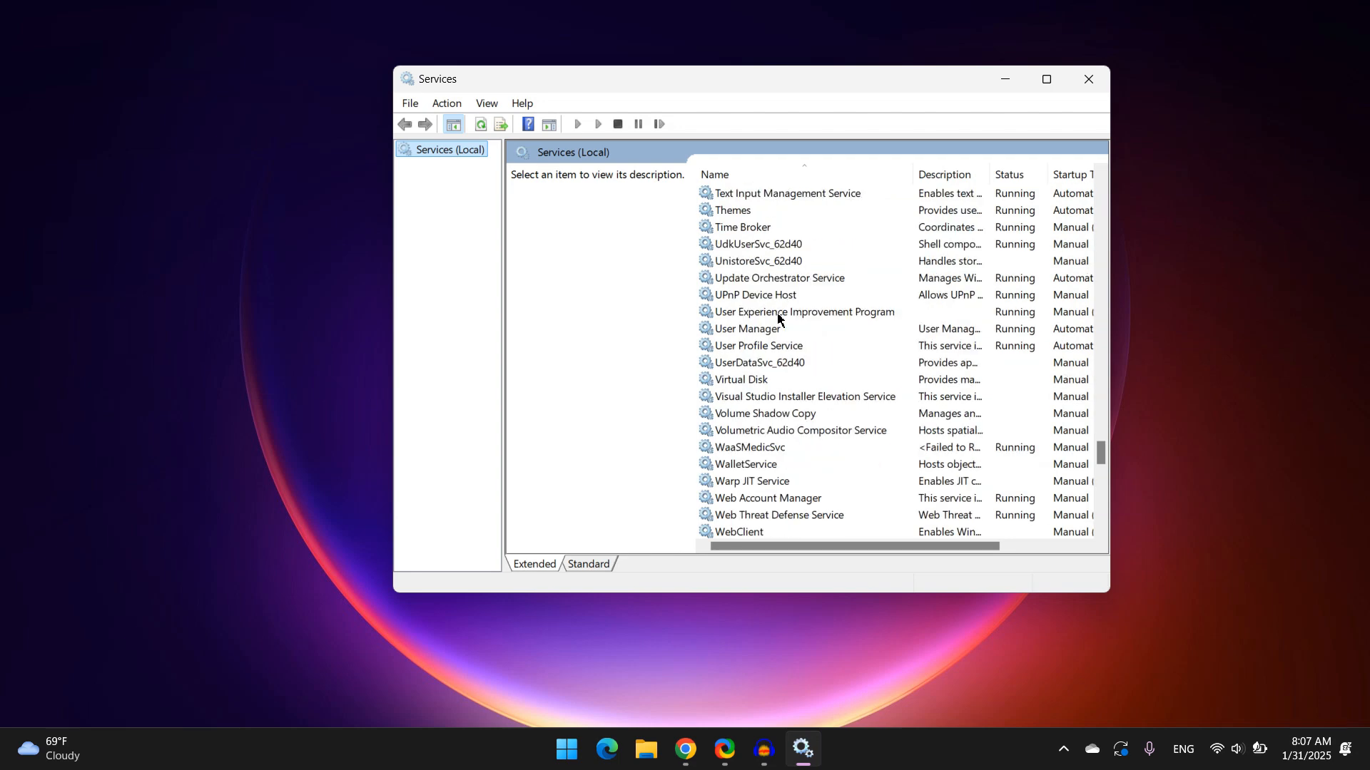
scroll(778, 318, down, 9)
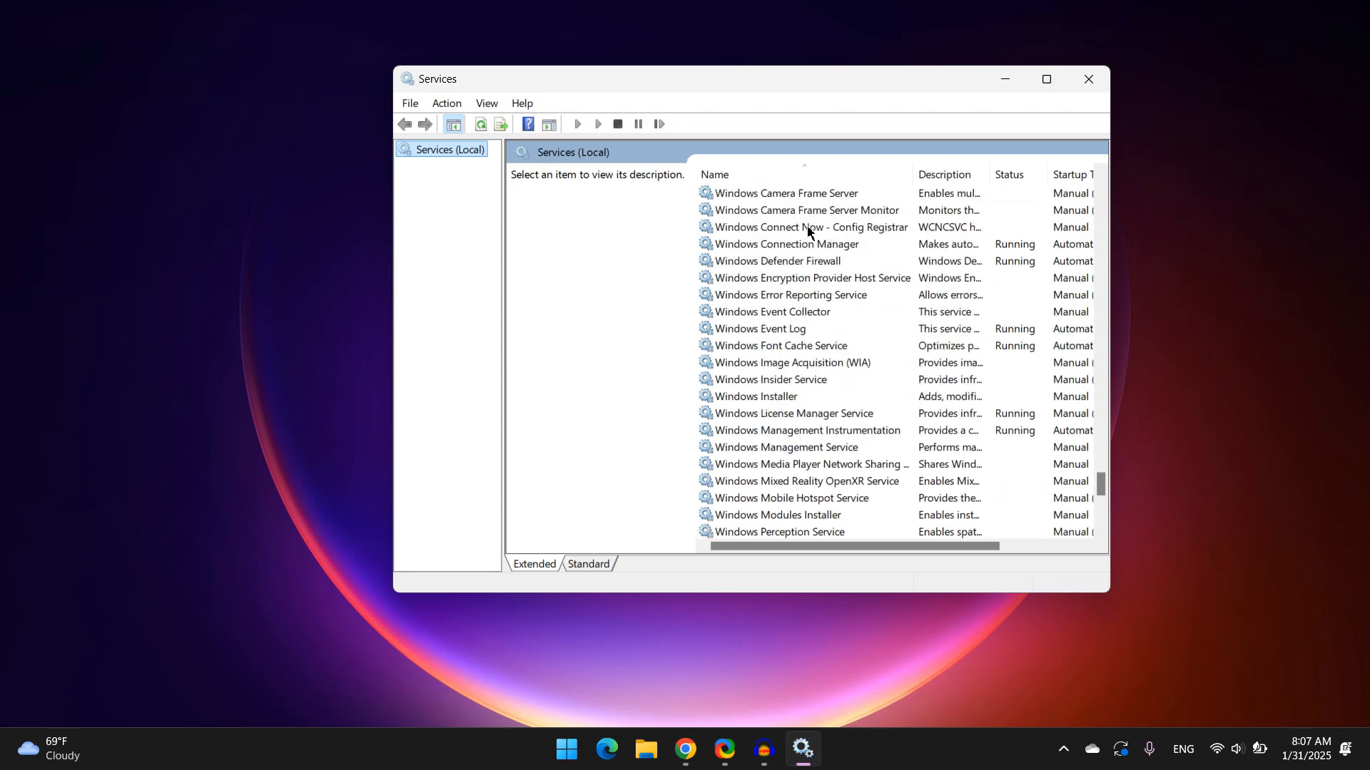
scroll(798, 275, down, 3)
scroll(790, 284, up, 5)
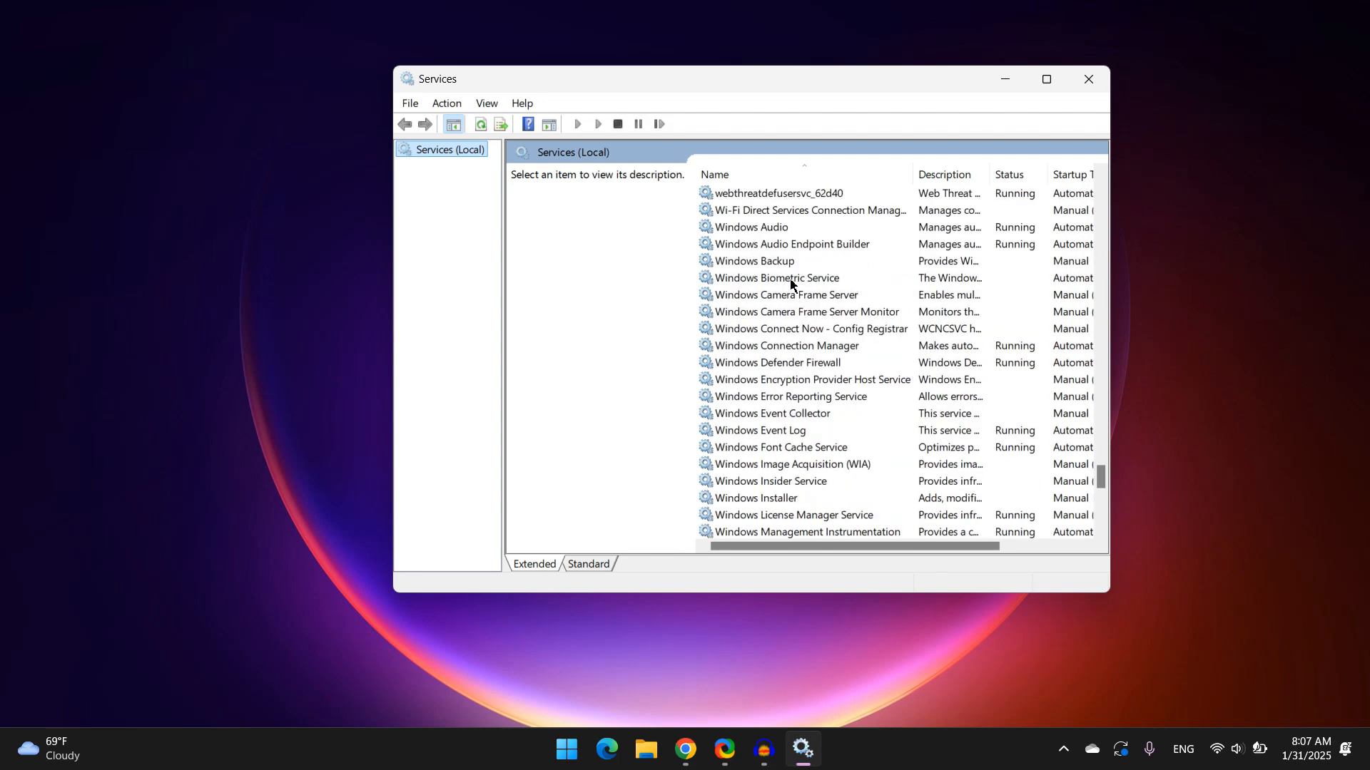
click(759, 234)
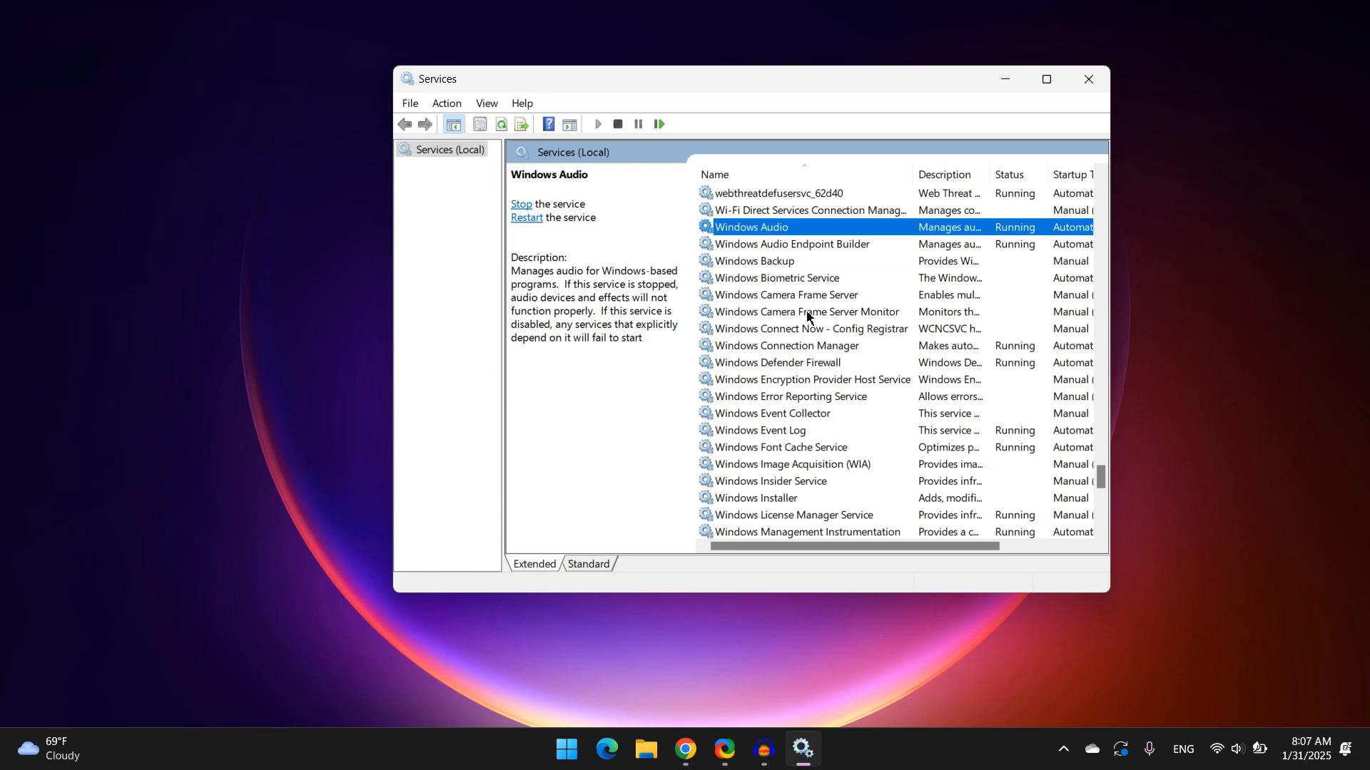
scroll(805, 311, up, 12)
scroll(807, 314, down, 10)
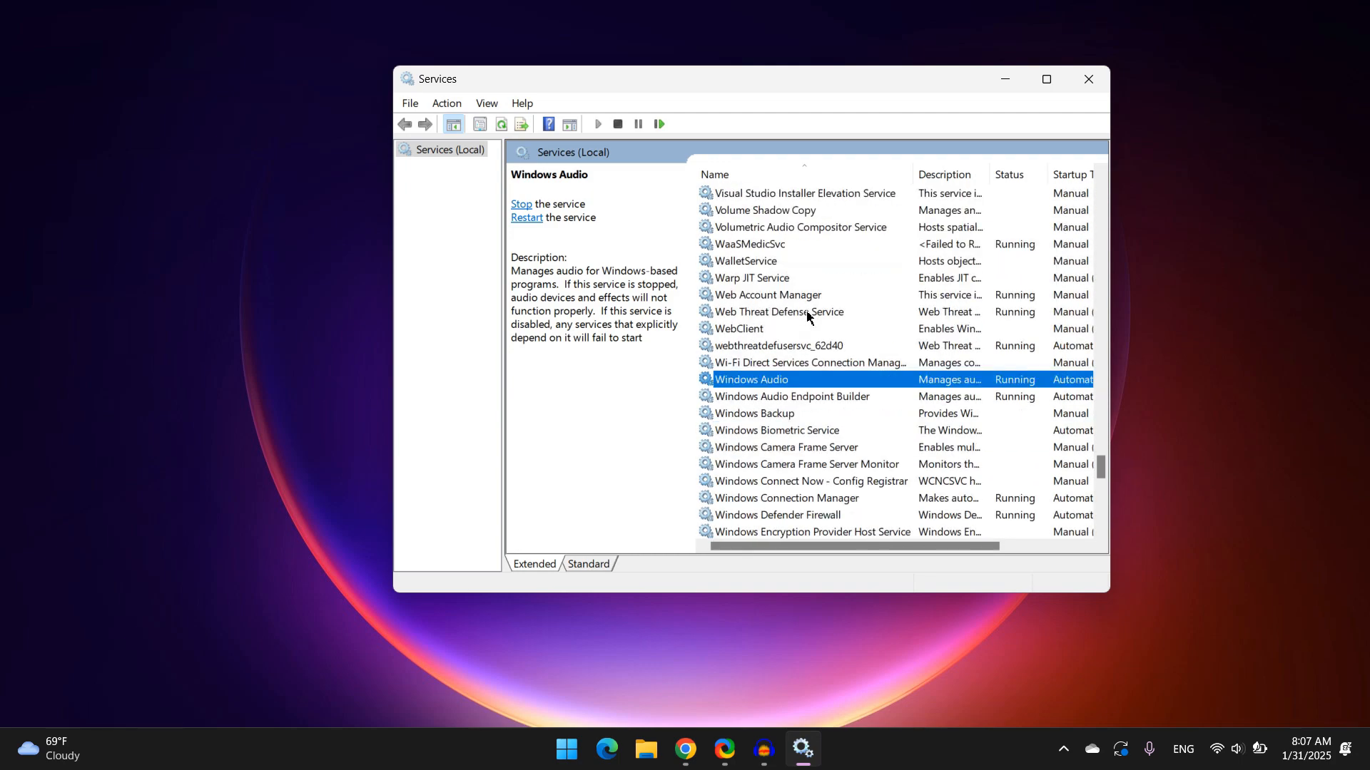
scroll(806, 314, up, 17)
scroll(806, 313, up, 1)
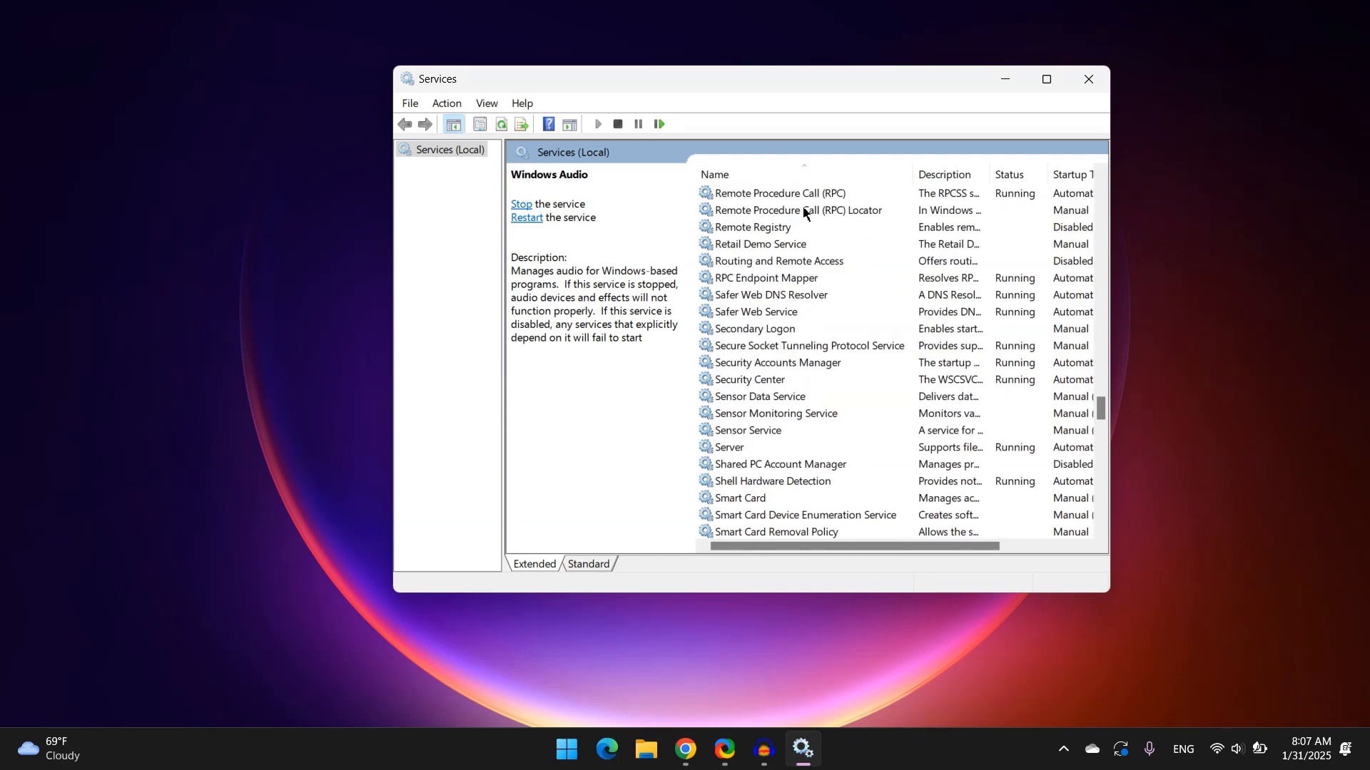
scroll(799, 211, up, 1)
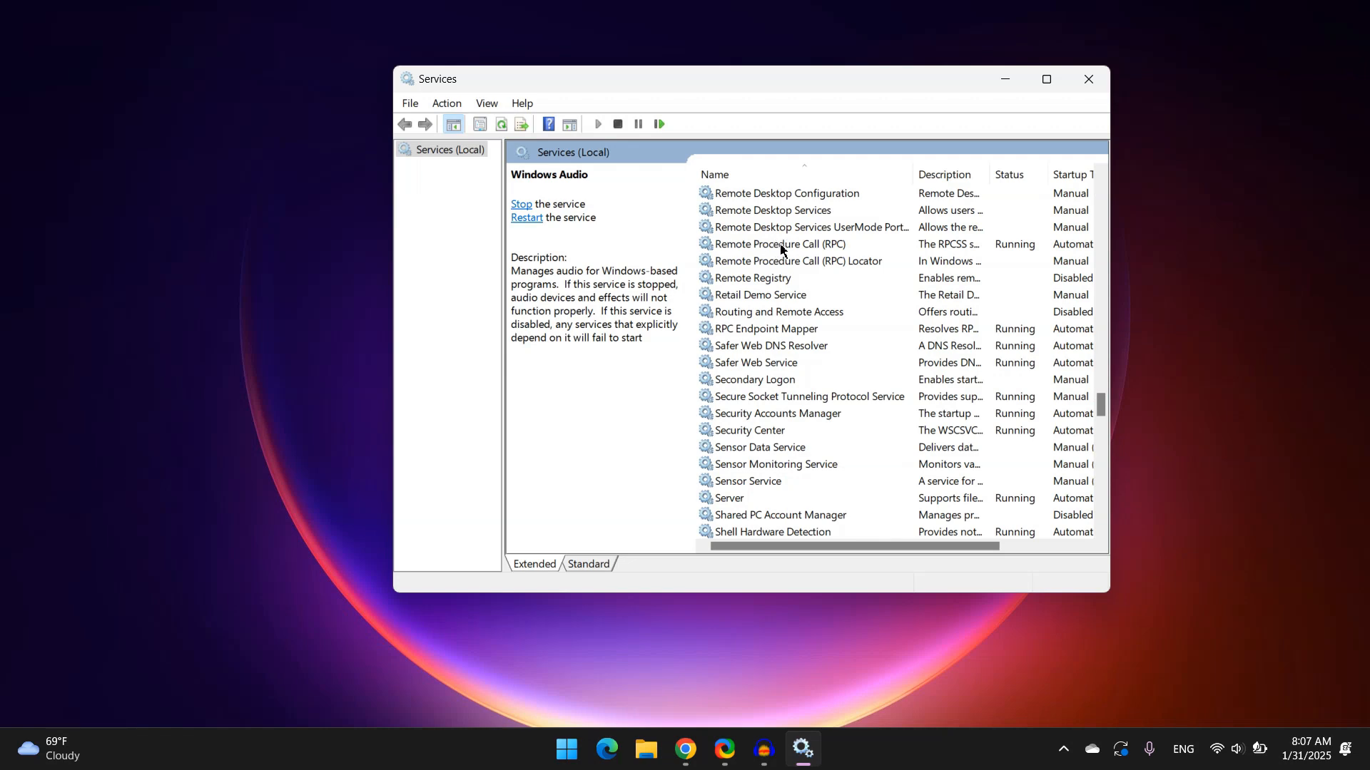
click(782, 248)
scroll(782, 248, down, 13)
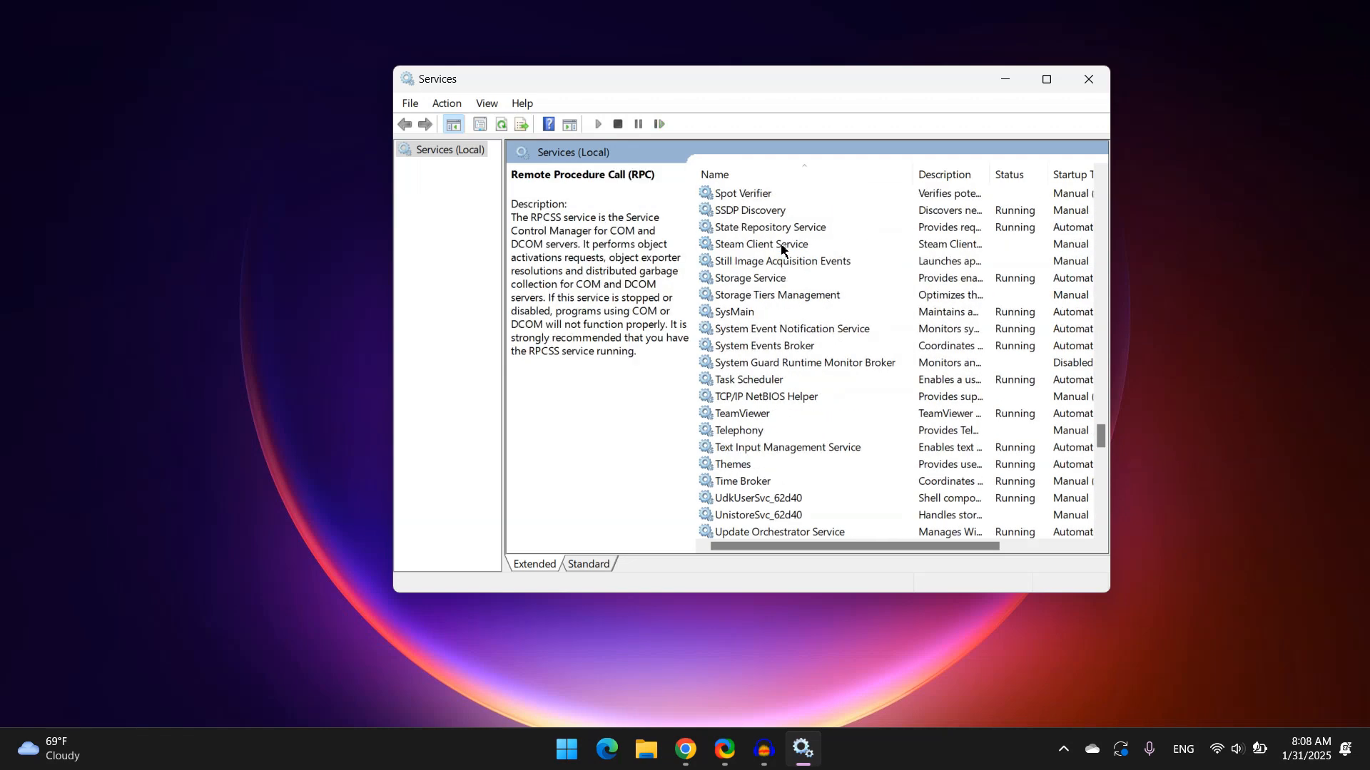
scroll(782, 248, down, 5)
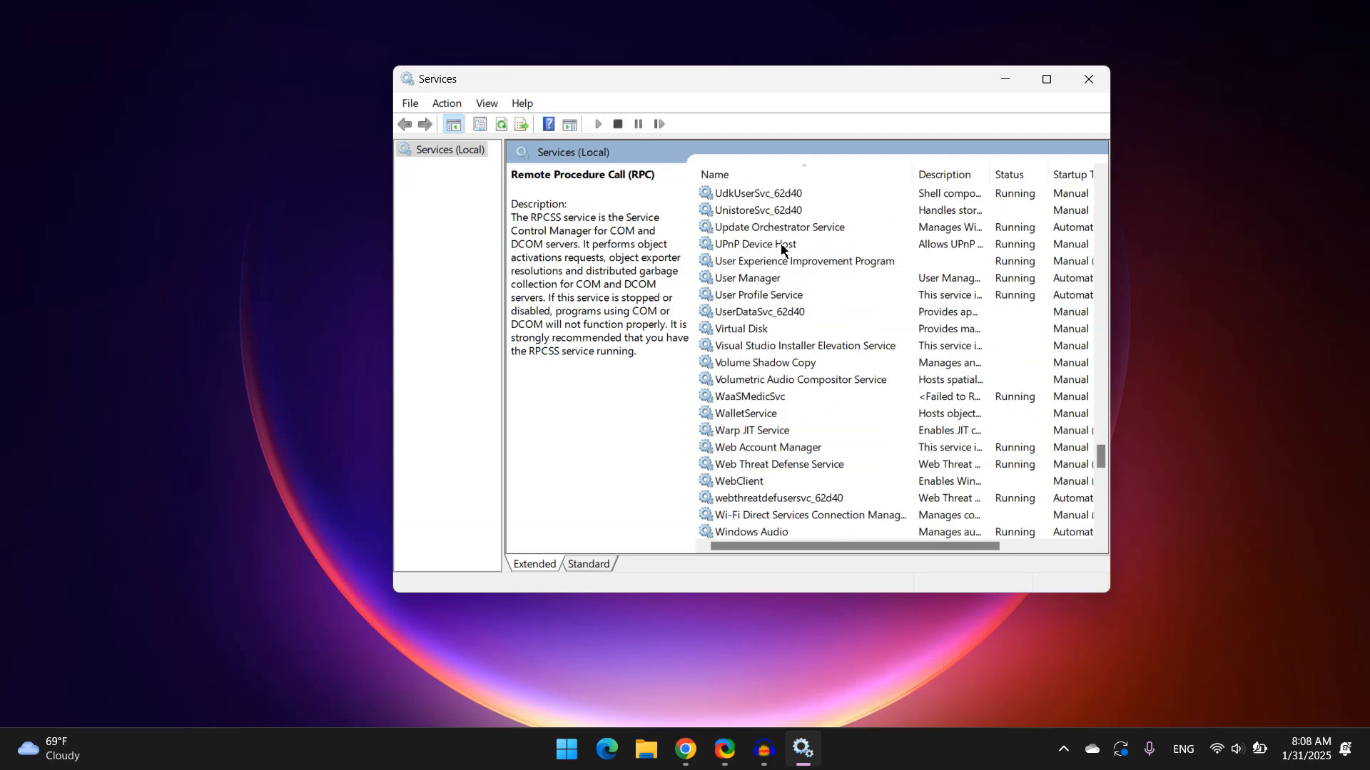
Restart the Windows Audio service
click(761, 385)
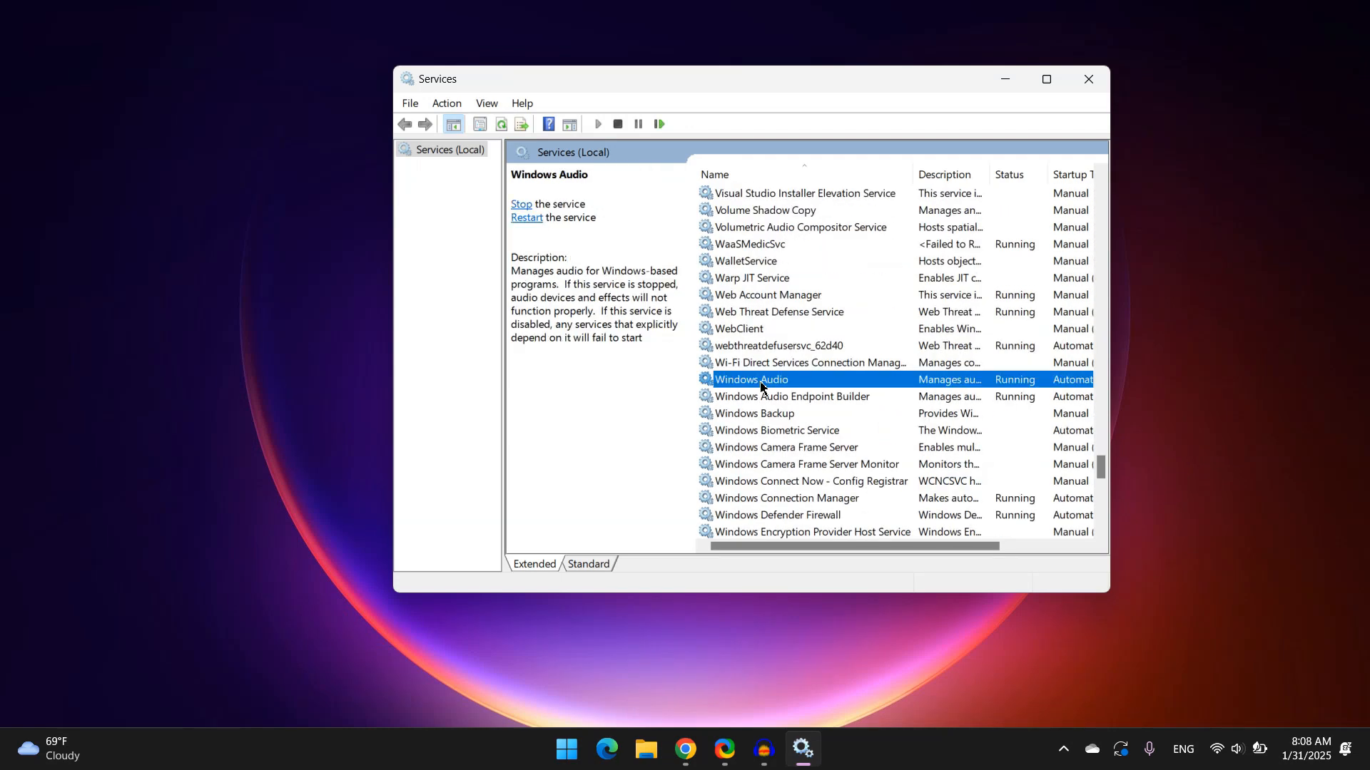
right_click(761, 385)
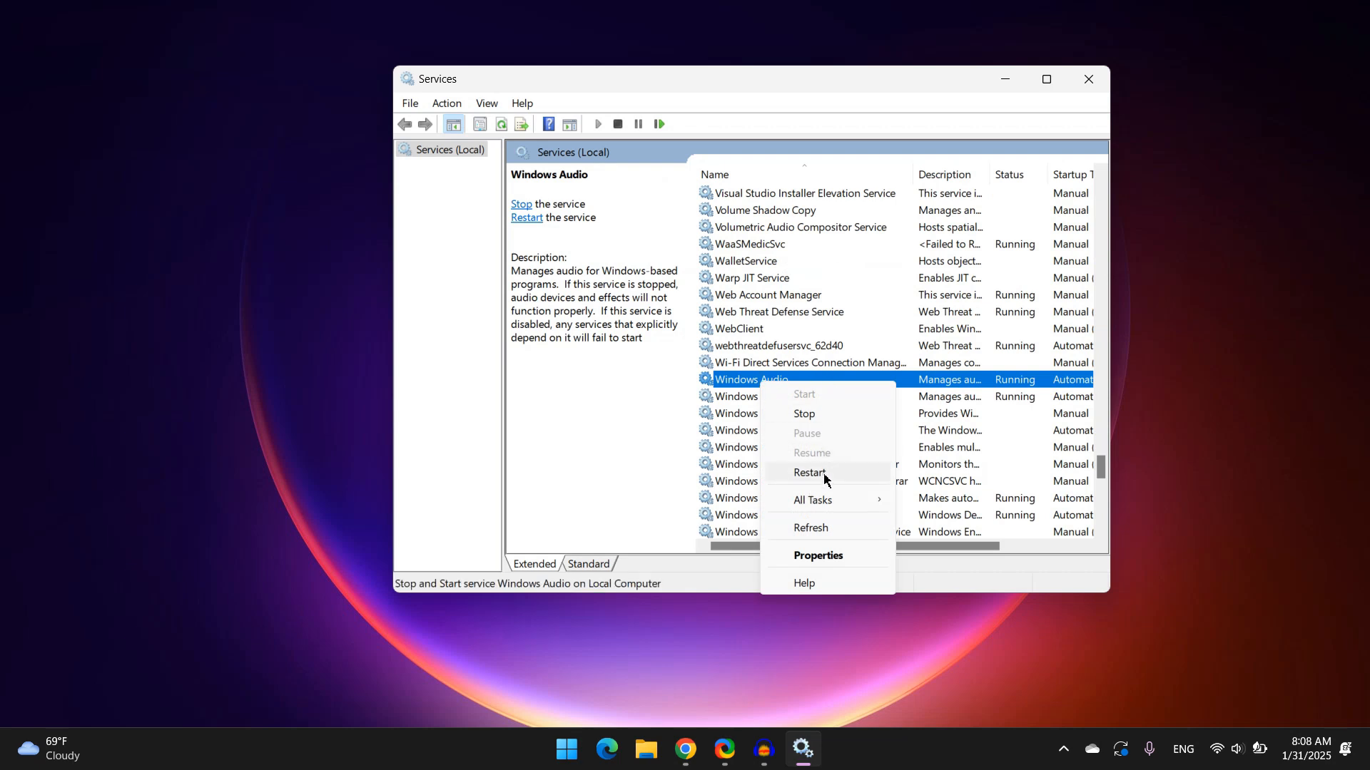
click(737, 401)
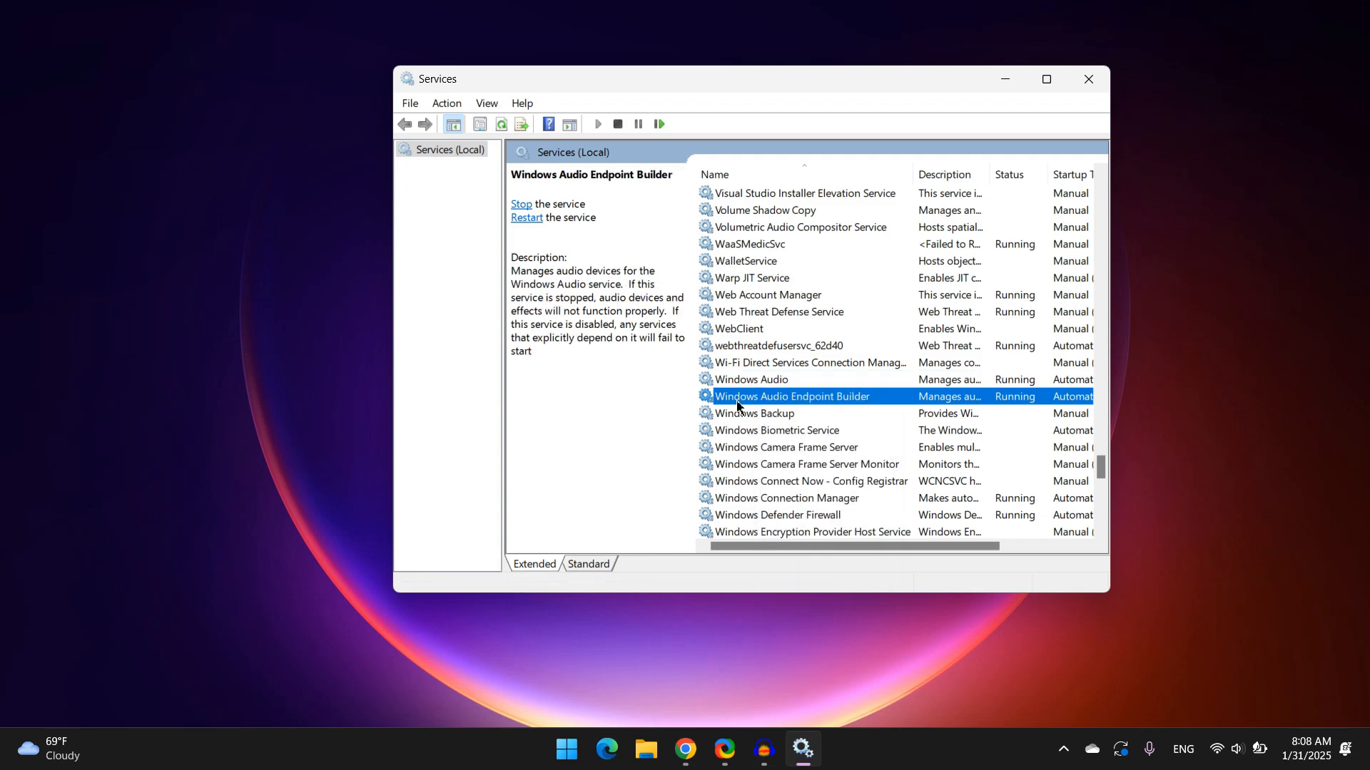
Restart the Windows Audio Endpoint Builder service
right_click(737, 406)
click(785, 492)
click(801, 298)
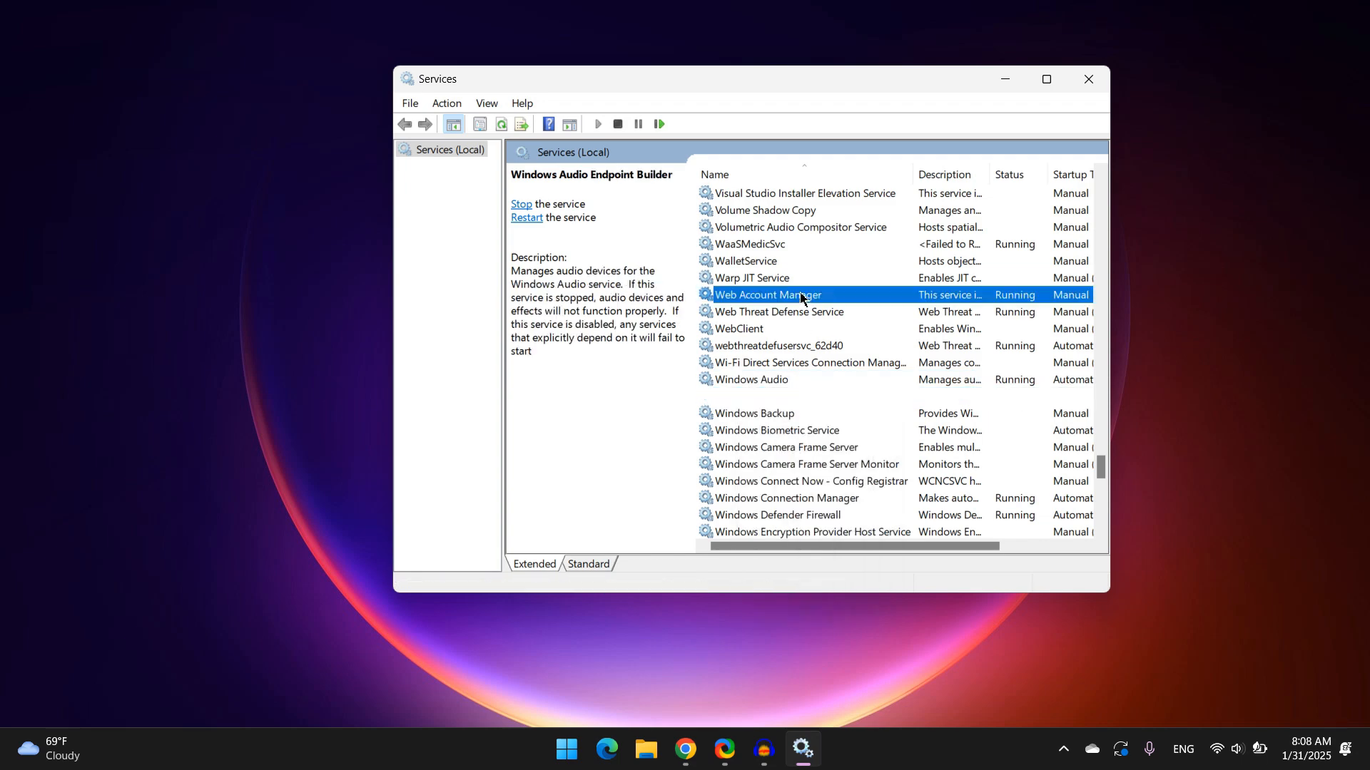
Inspect the available actions for the Remote Procedure Call (RPC) service and close the Services console
scroll(800, 298, up, 13)
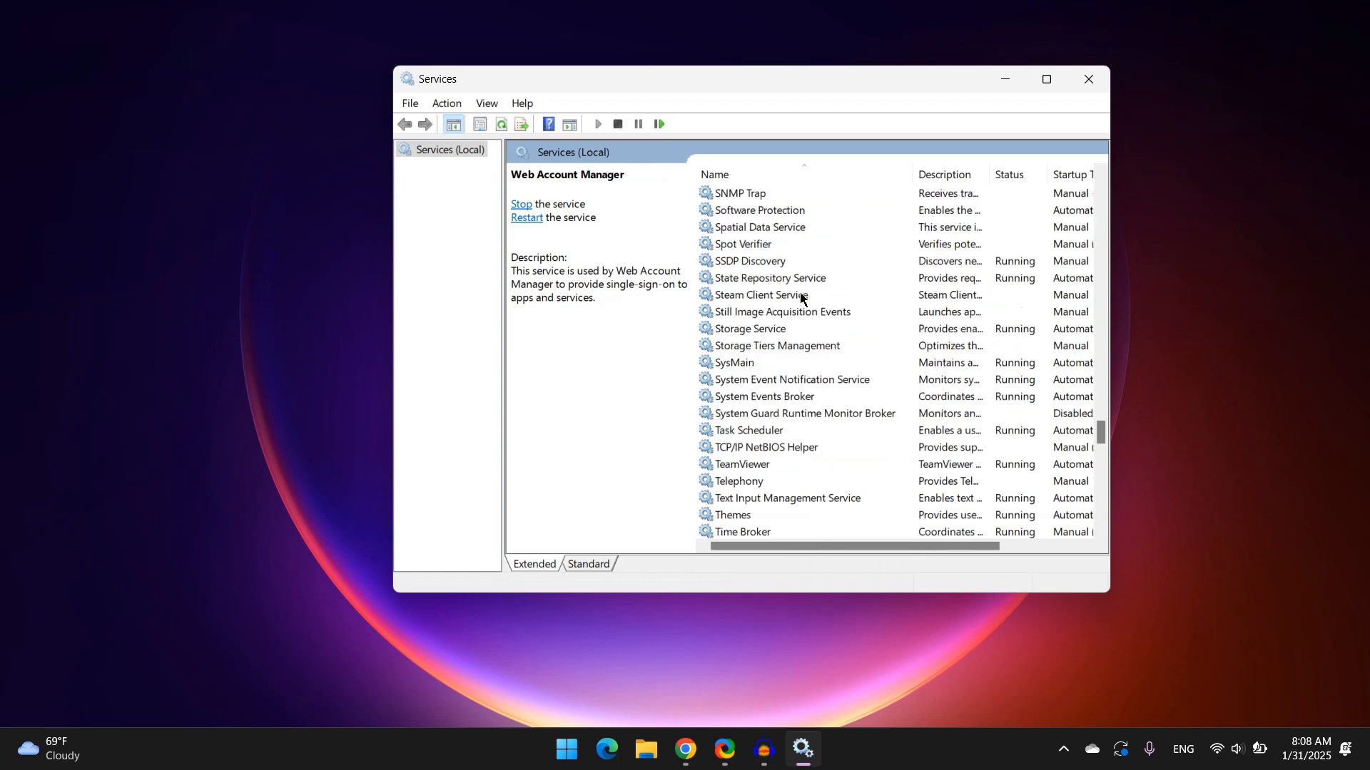
scroll(801, 298, up, 1)
scroll(800, 298, up, 1)
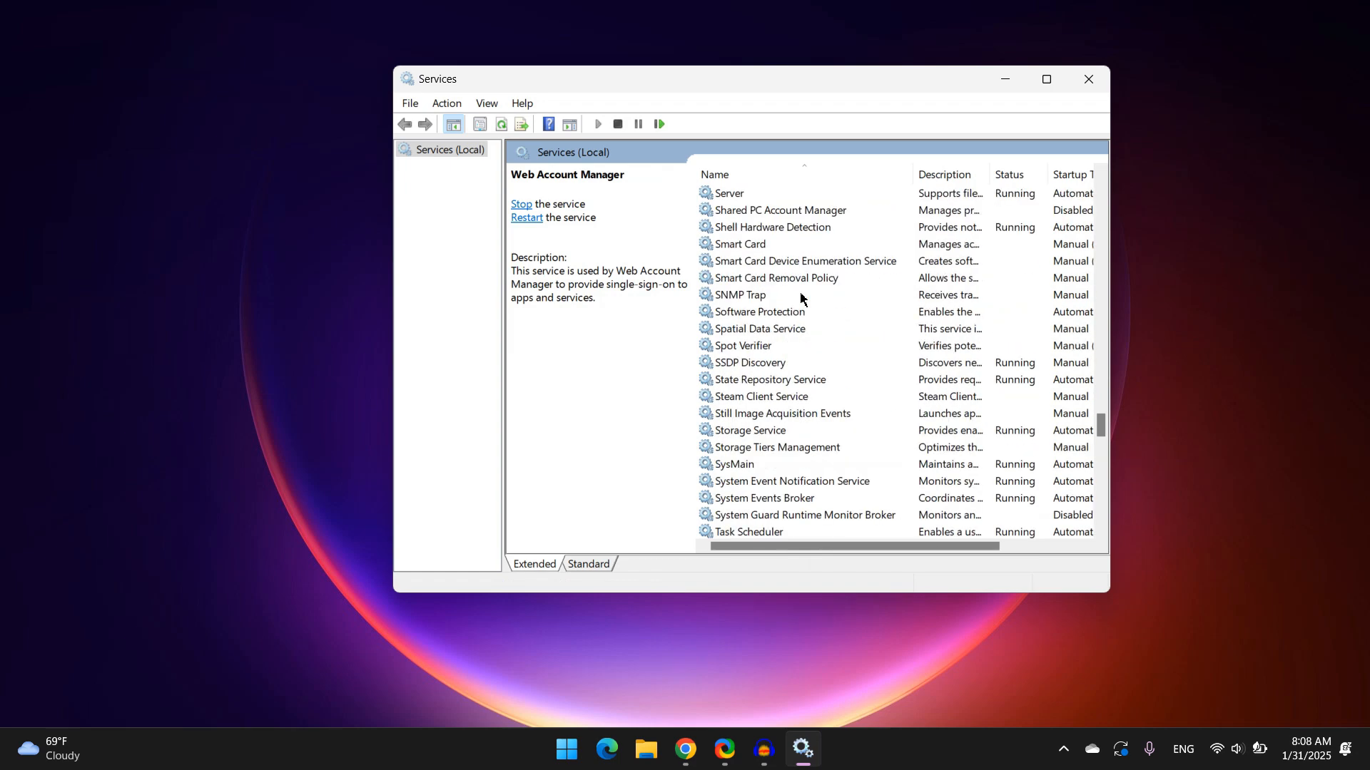
scroll(801, 298, up, 9)
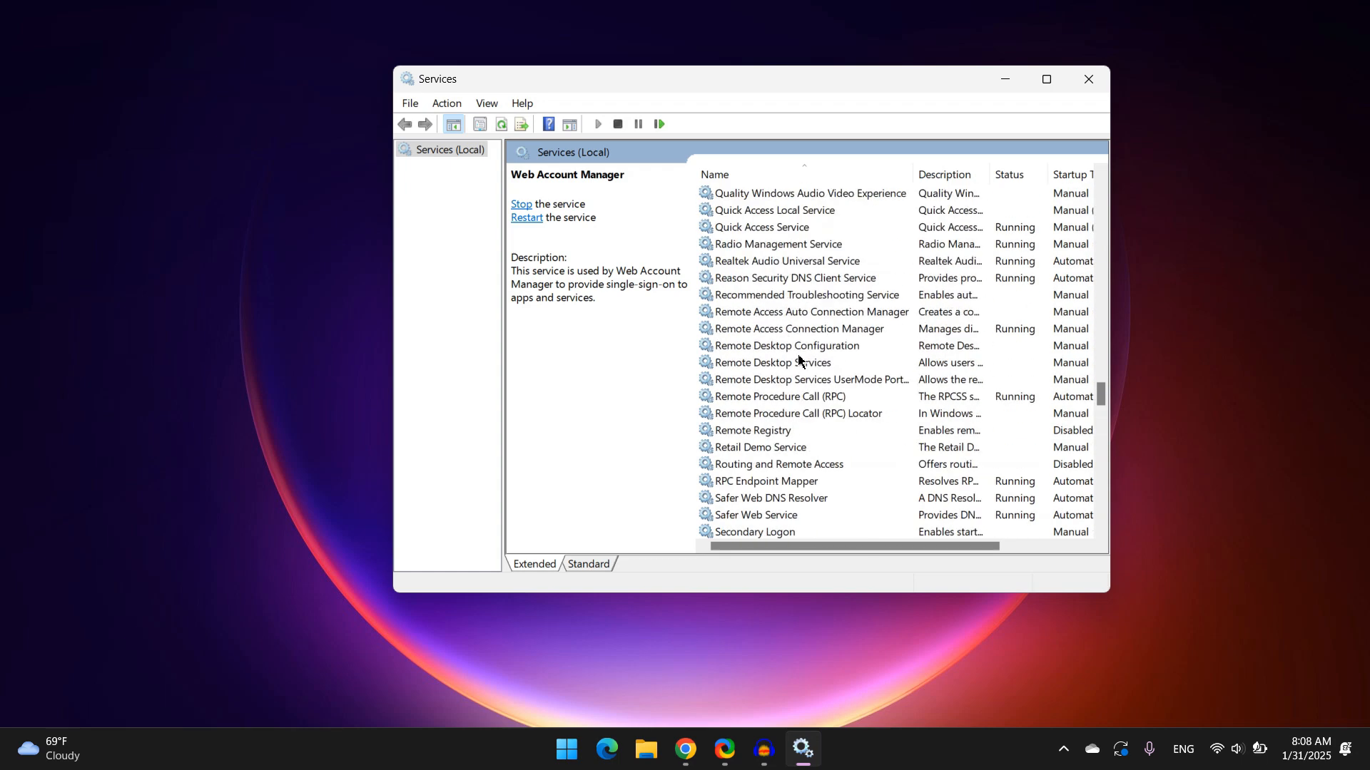
click(782, 396)
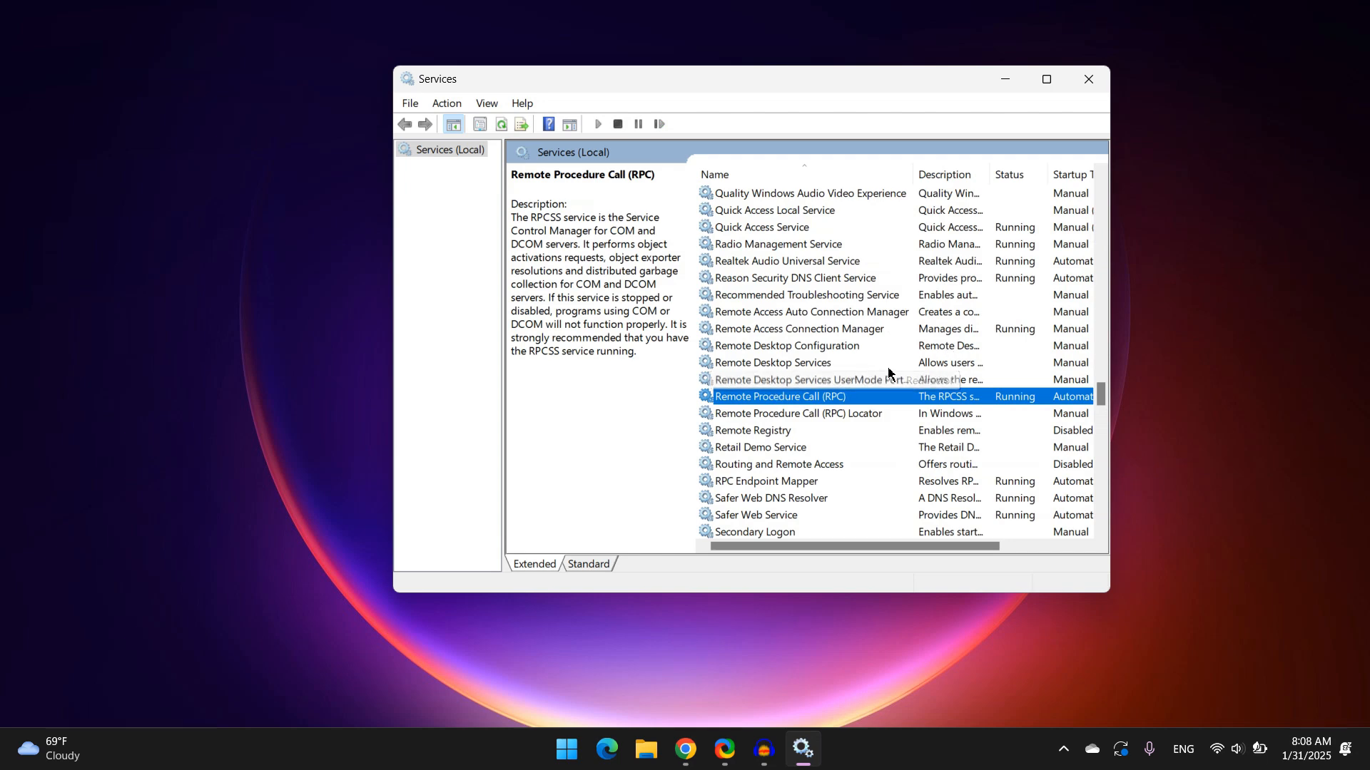
right_click(760, 404)
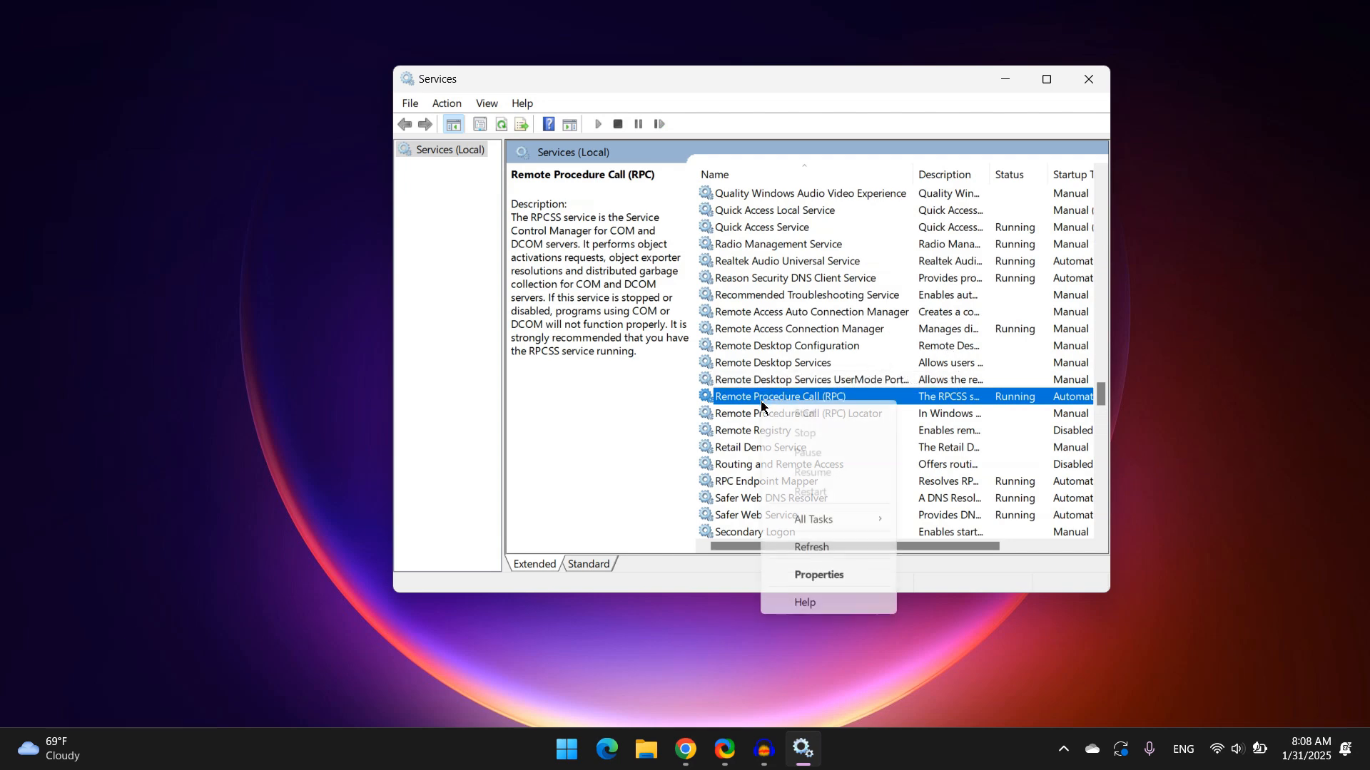
click(662, 495)
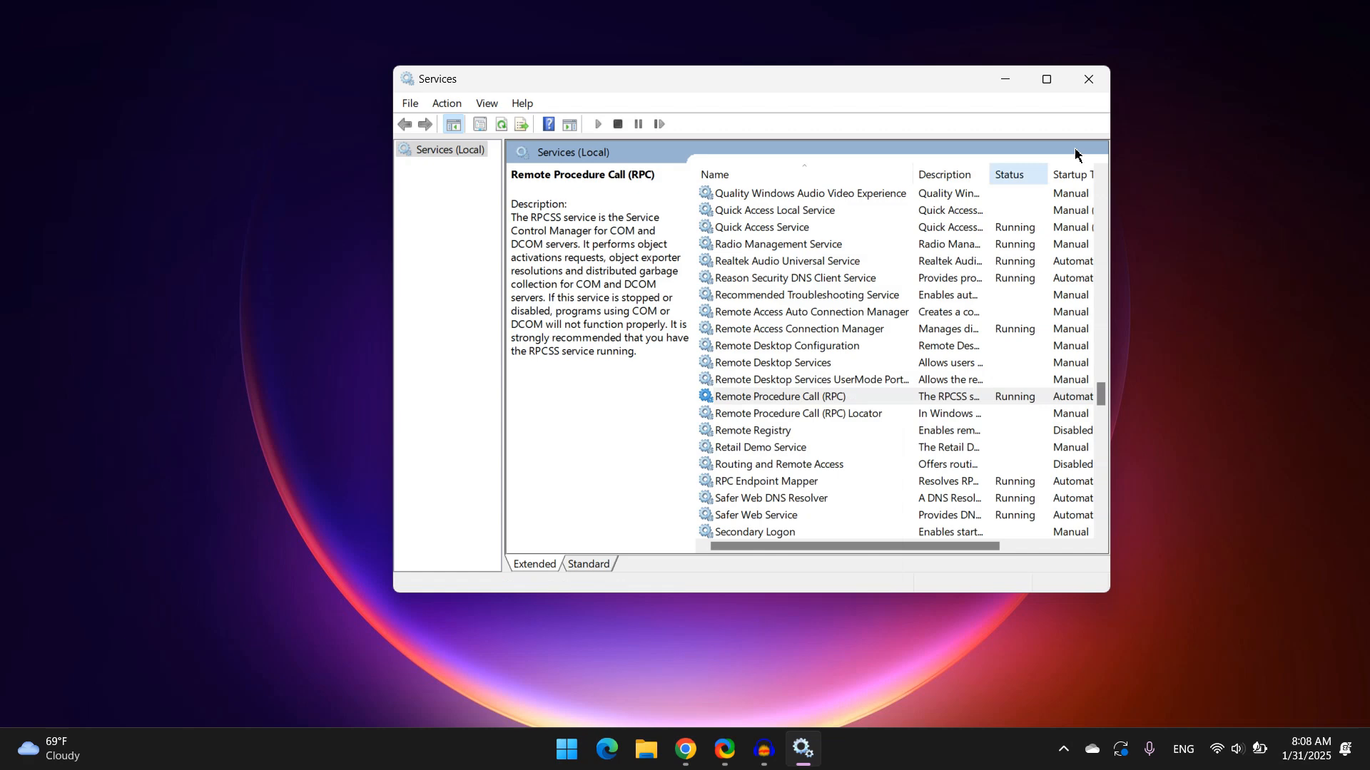
click(1092, 85)
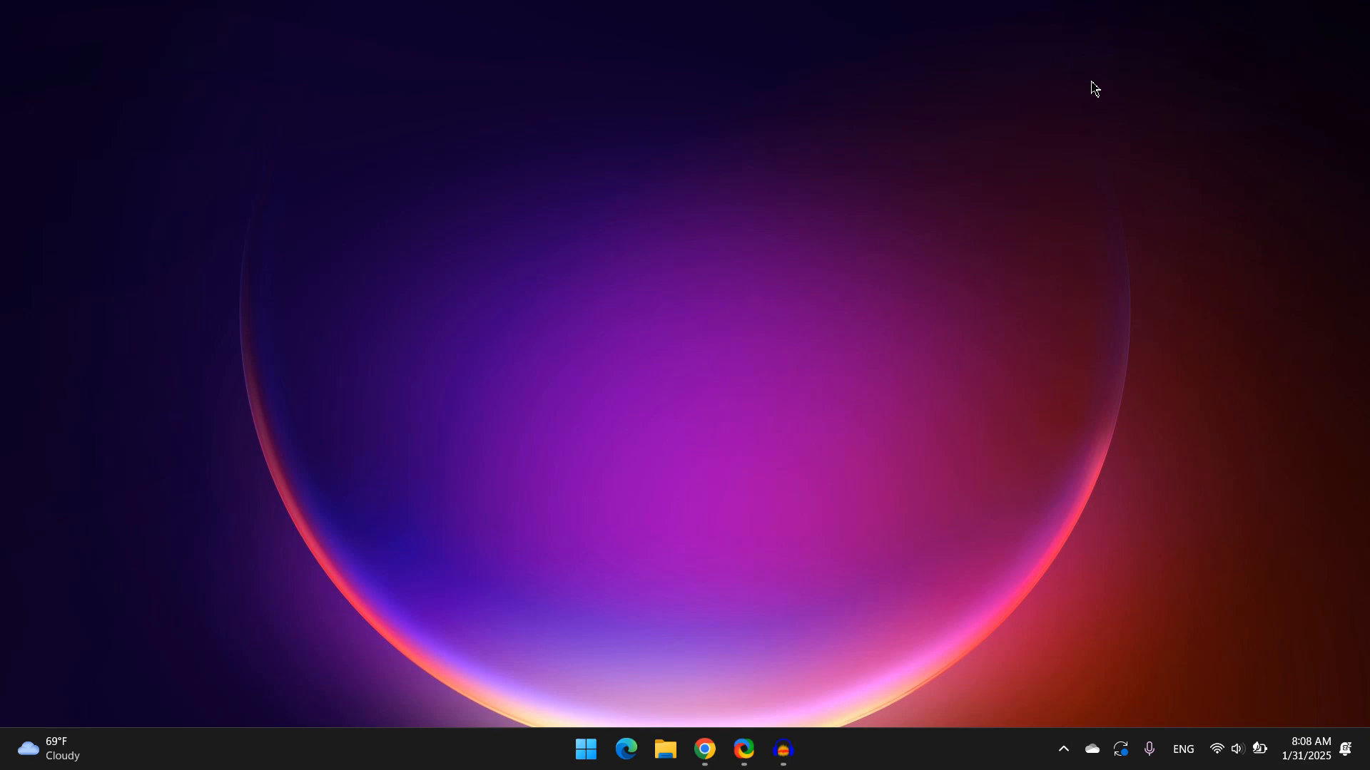
Open Sound settings by searching for sound from the Start menu
key(super)
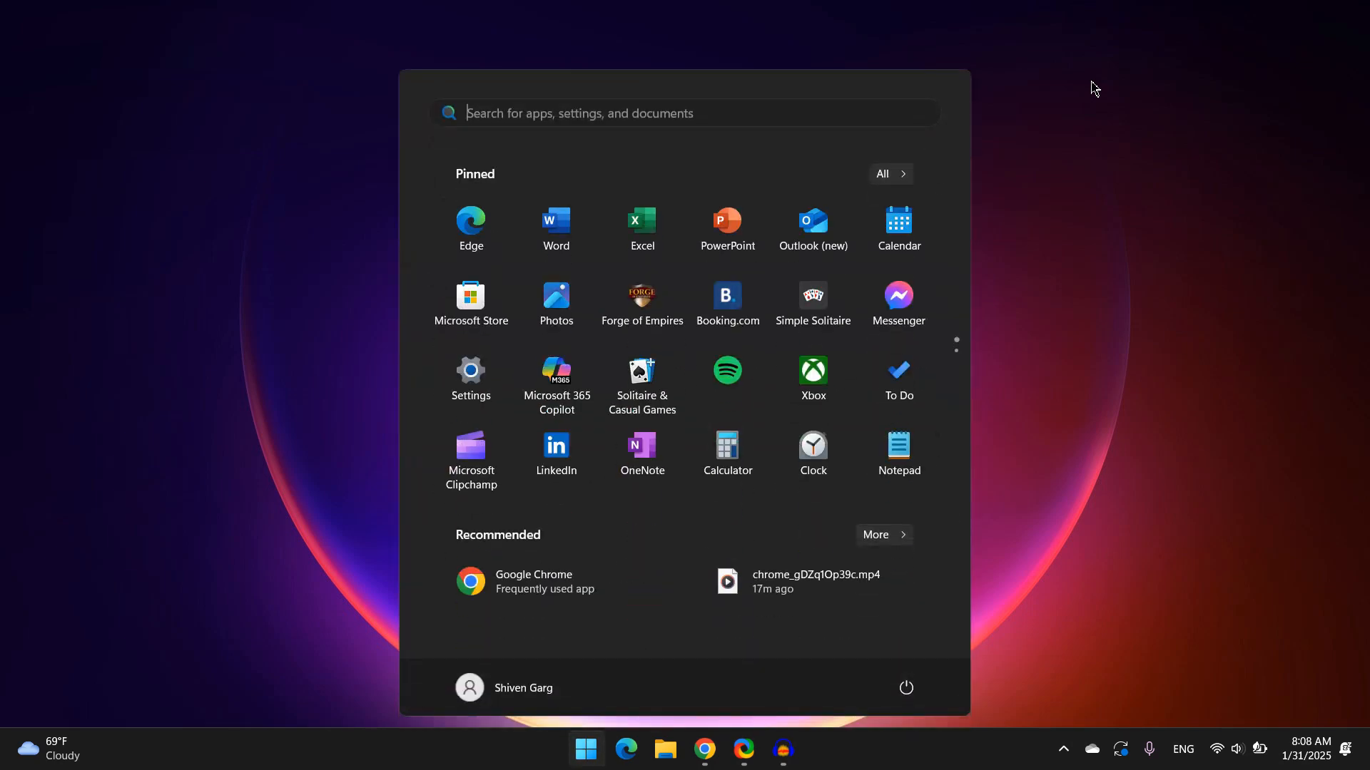
text(sound)
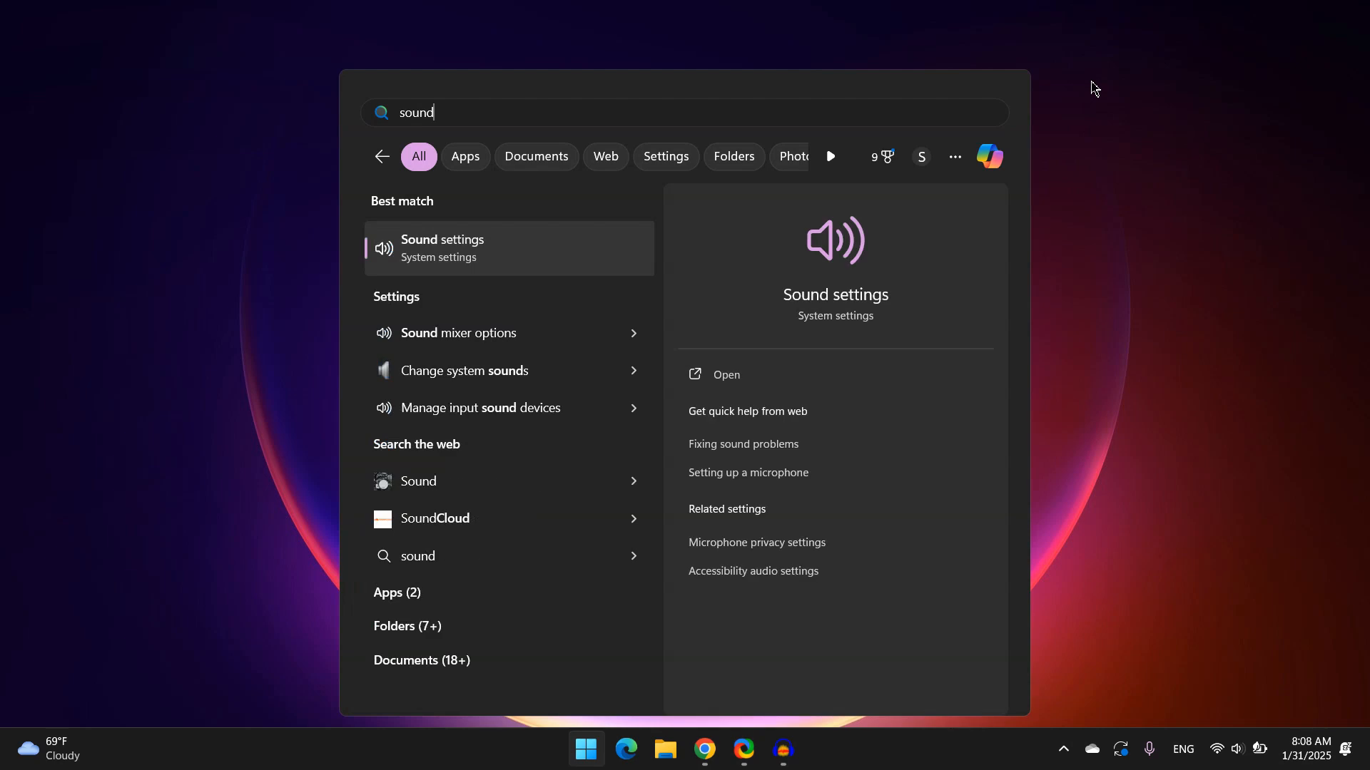
key(Return)
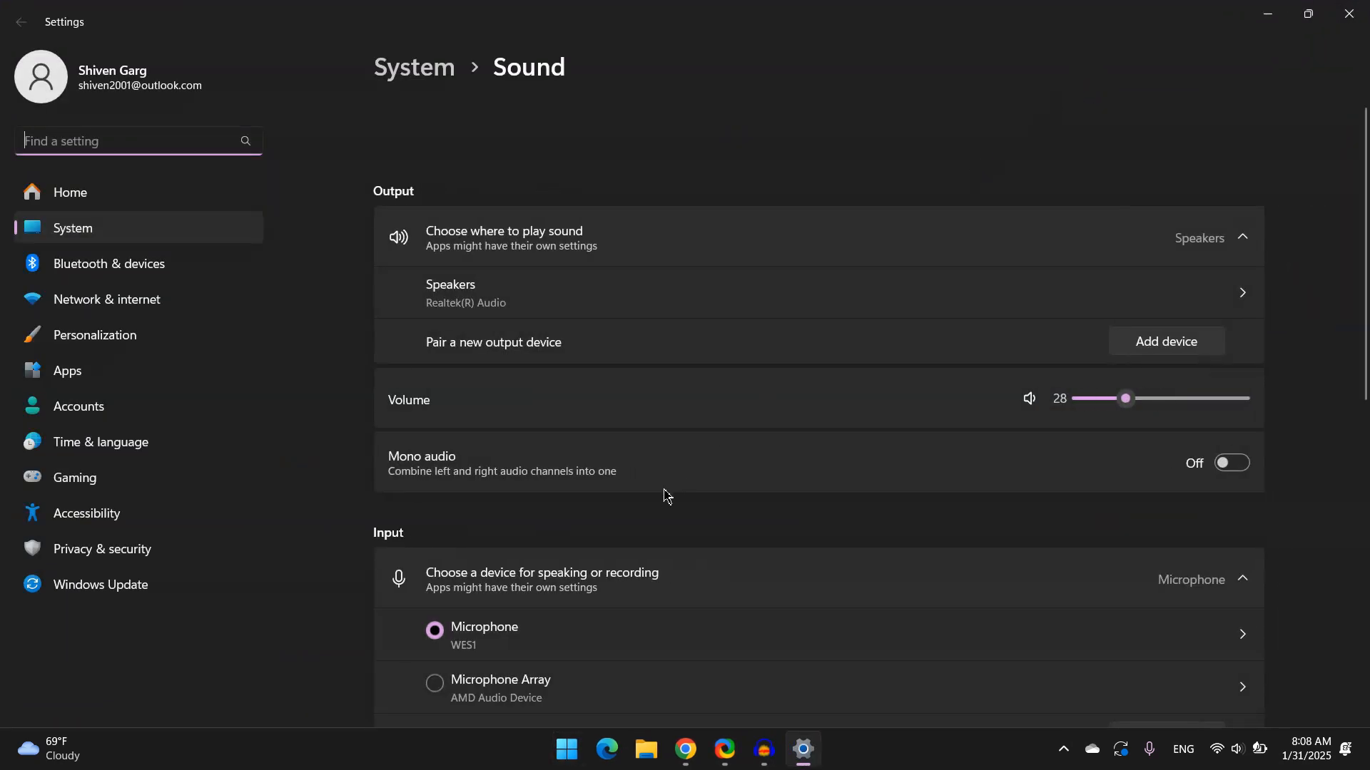
Raise the speaker output volume to 55
scroll(809, 441, down, 1)
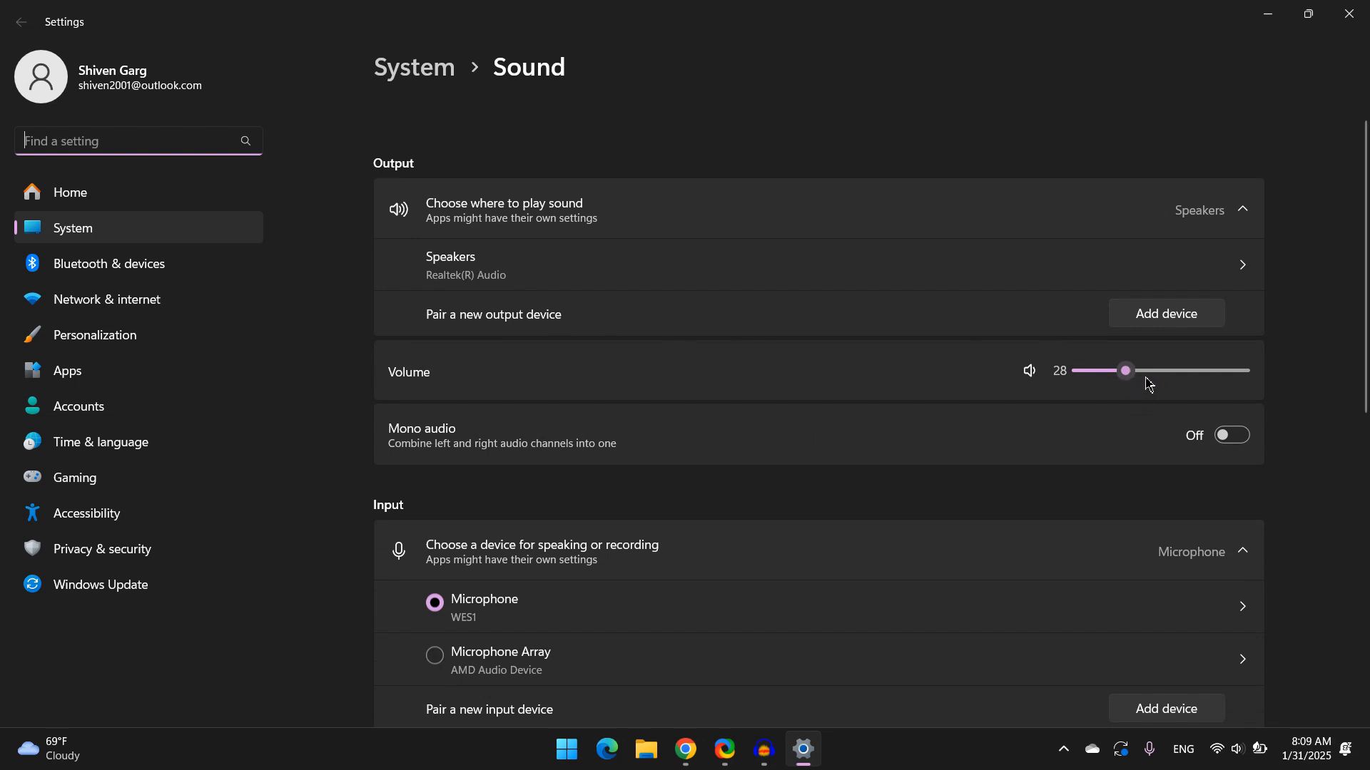
drag(1125, 370, 1168, 373)
click(1030, 370)
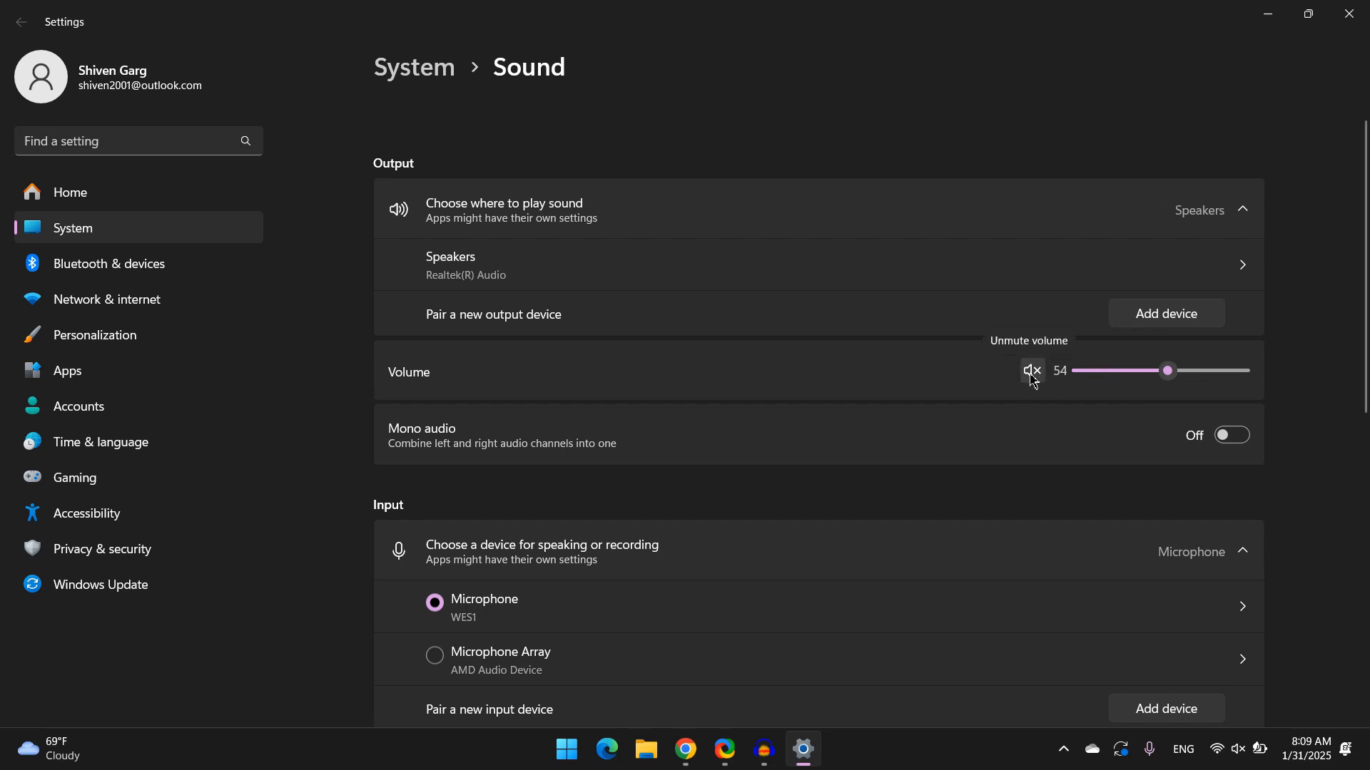
click(1031, 371)
click(1168, 371)
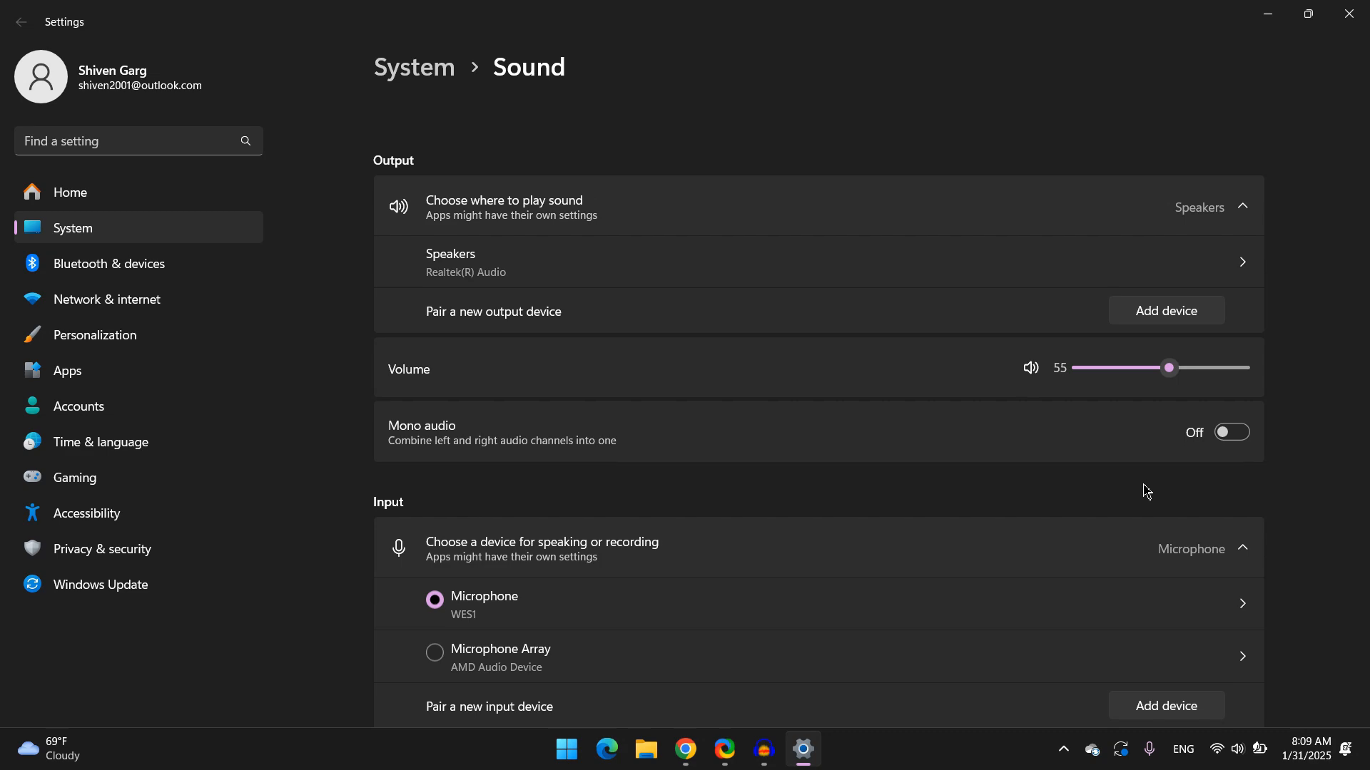
Review the Microphone's properties under All sound devices
scroll(1147, 491, down, 4)
scroll(1146, 490, down, 4)
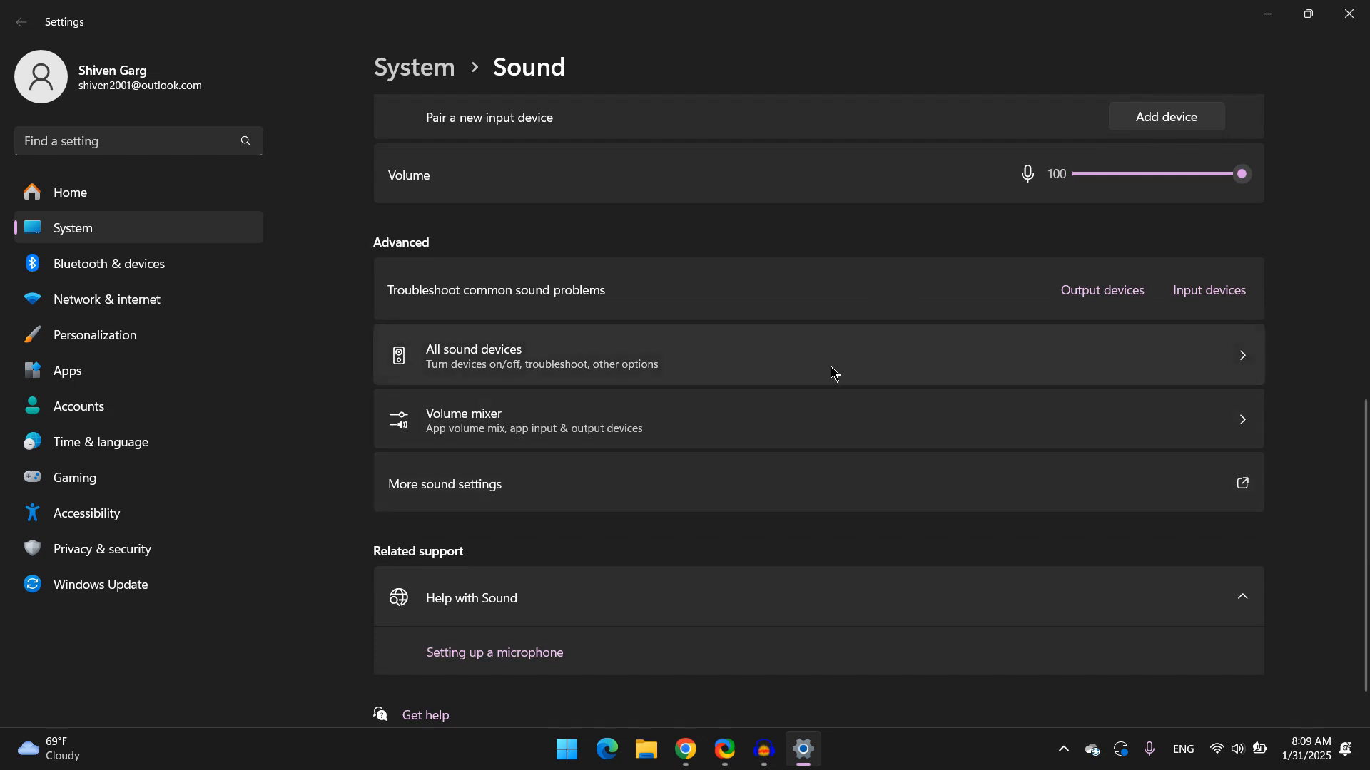
click(859, 371)
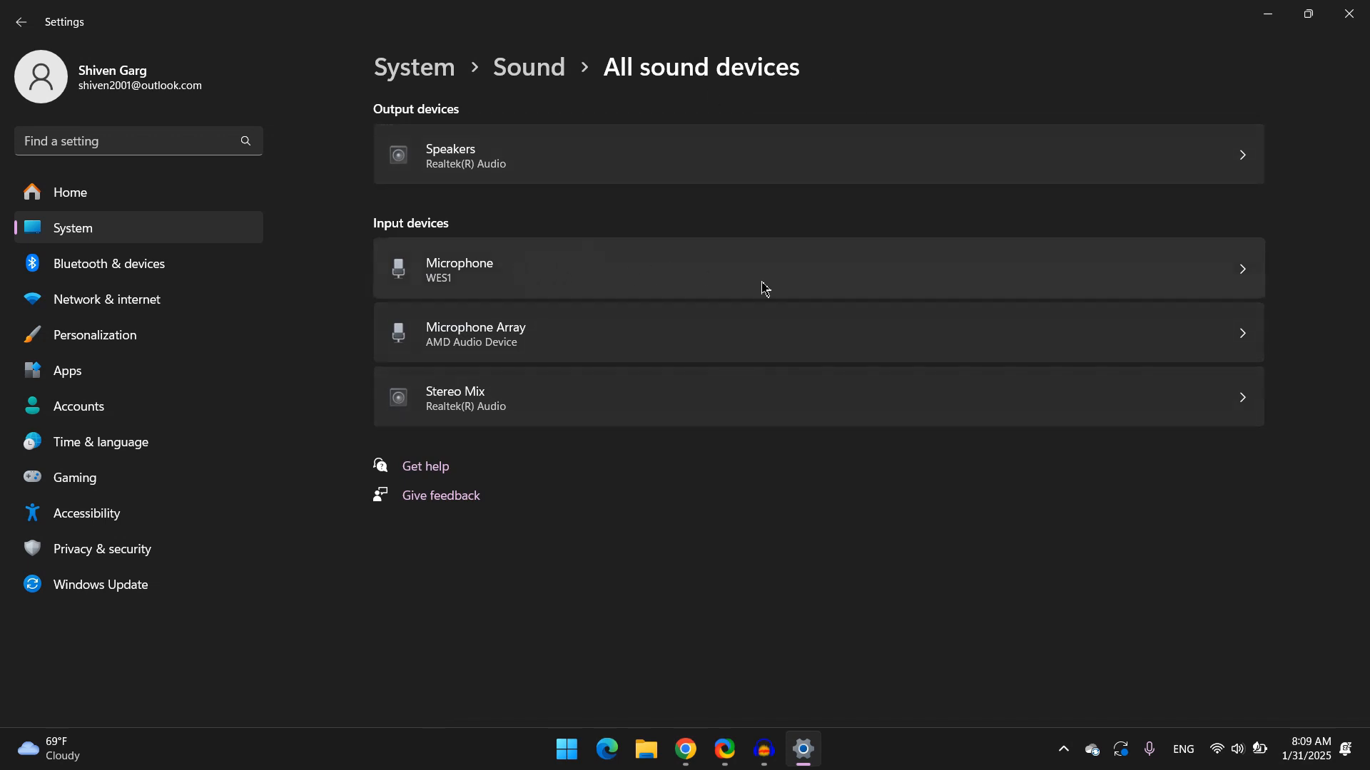
click(713, 275)
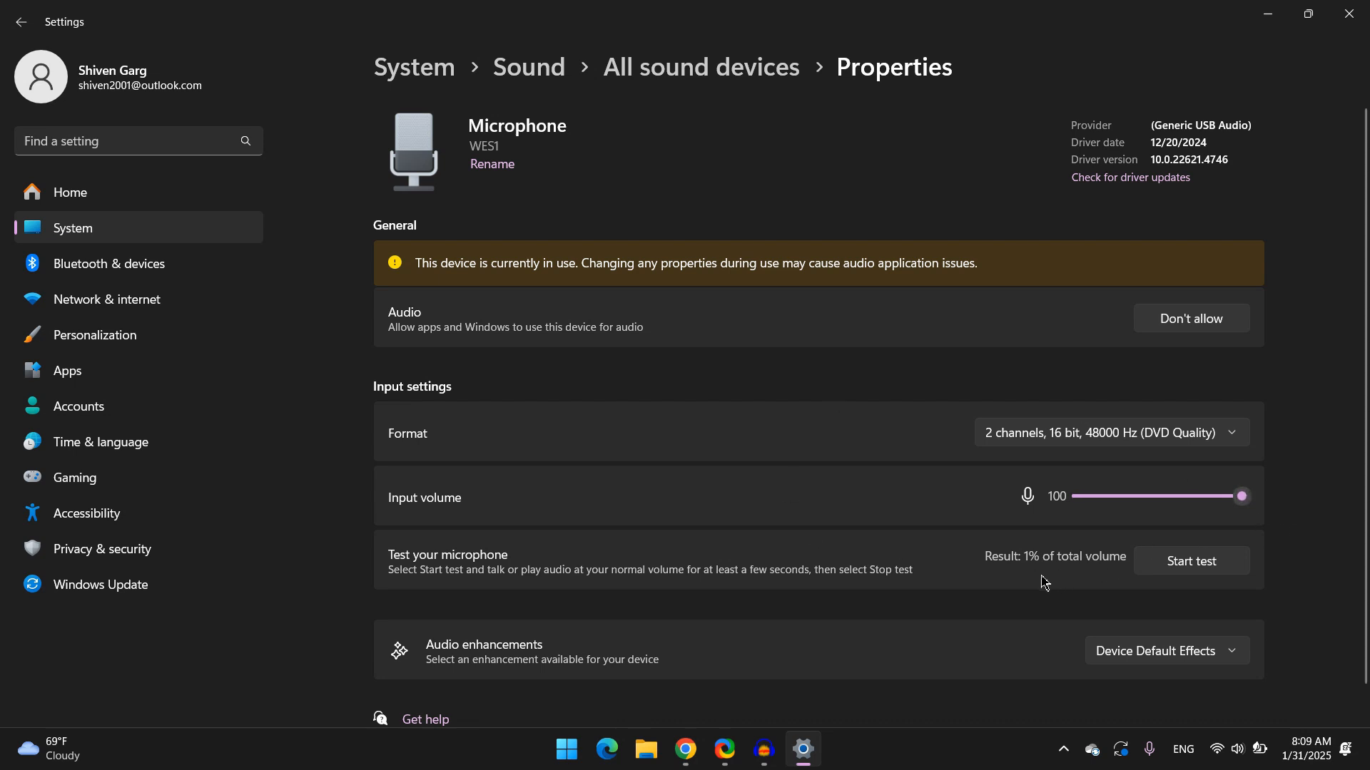
scroll(1059, 605, down, 1)
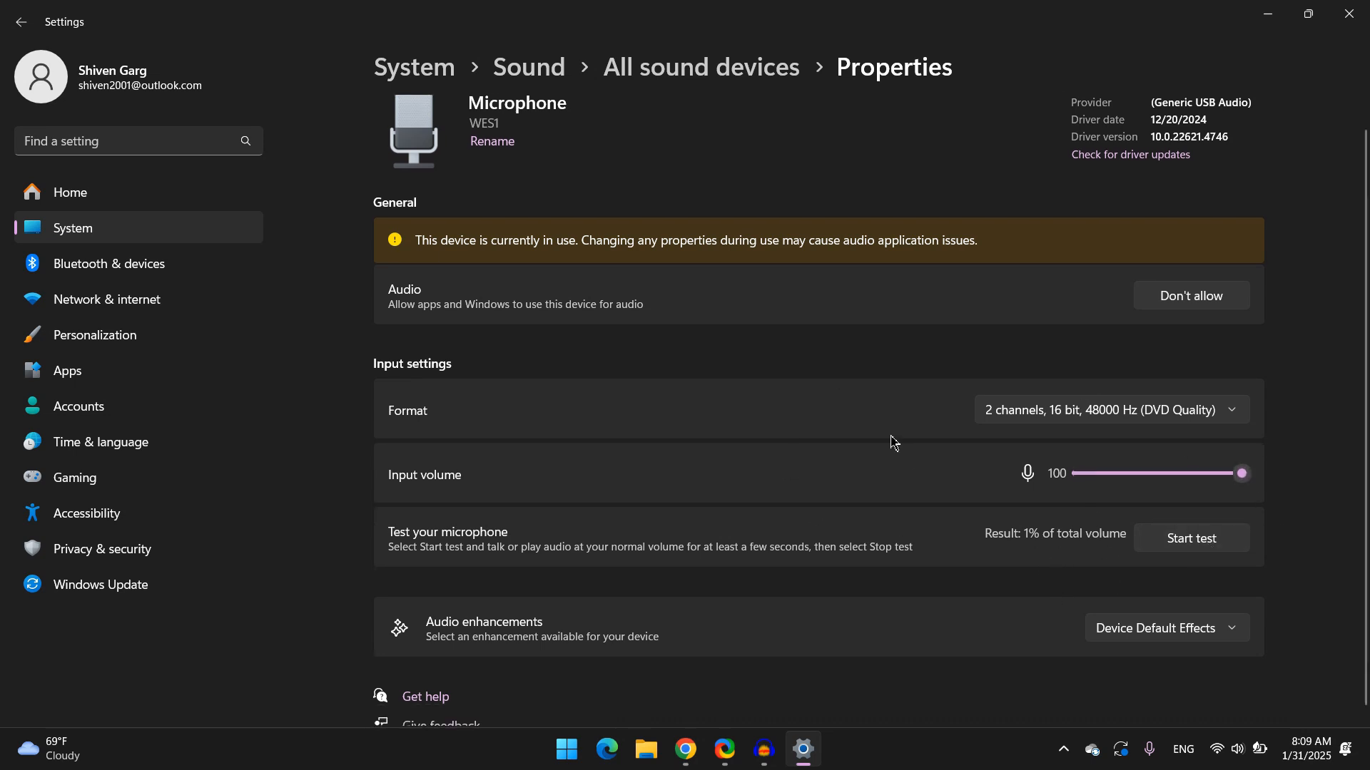
scroll(892, 444, up, 1)
click(692, 54)
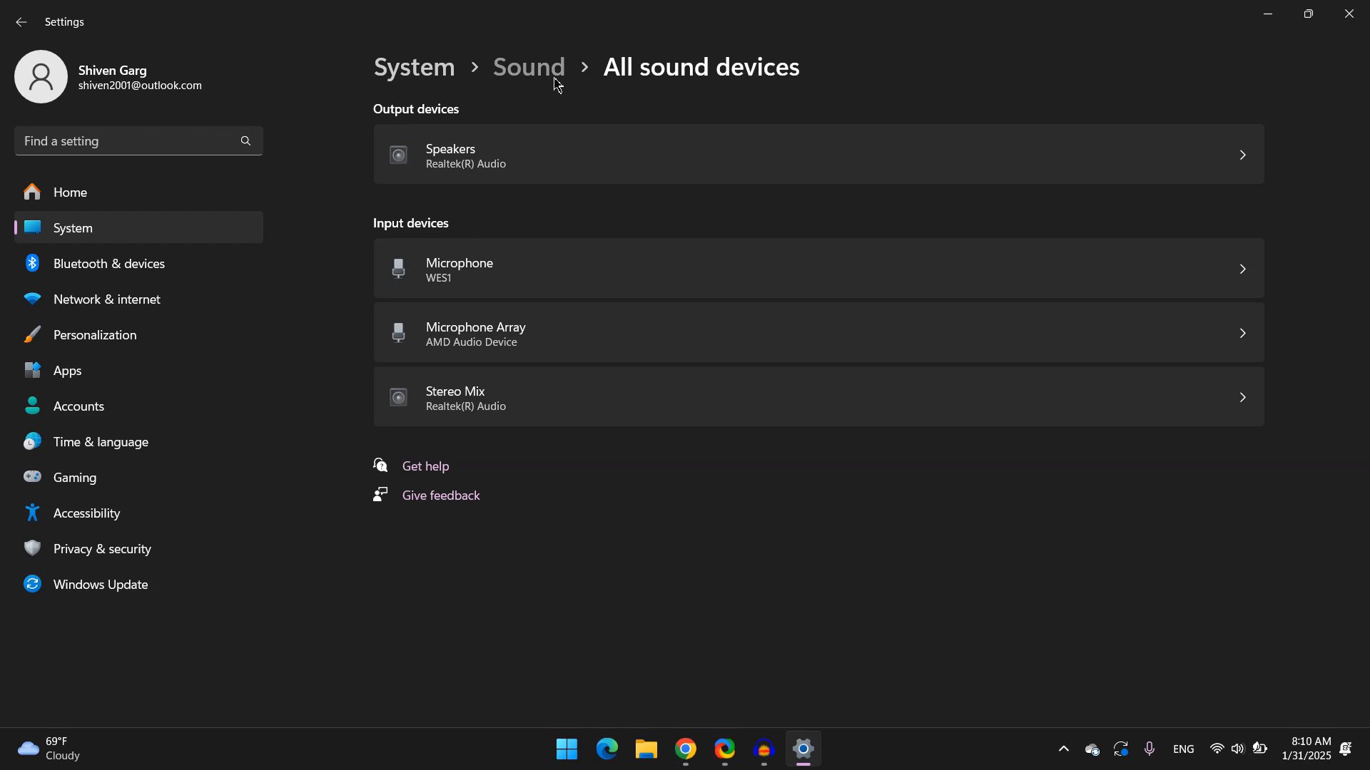
Return to the Sound page, open More sound settings, and move the Sound dialog into view
click(556, 80)
scroll(671, 451, down, 2)
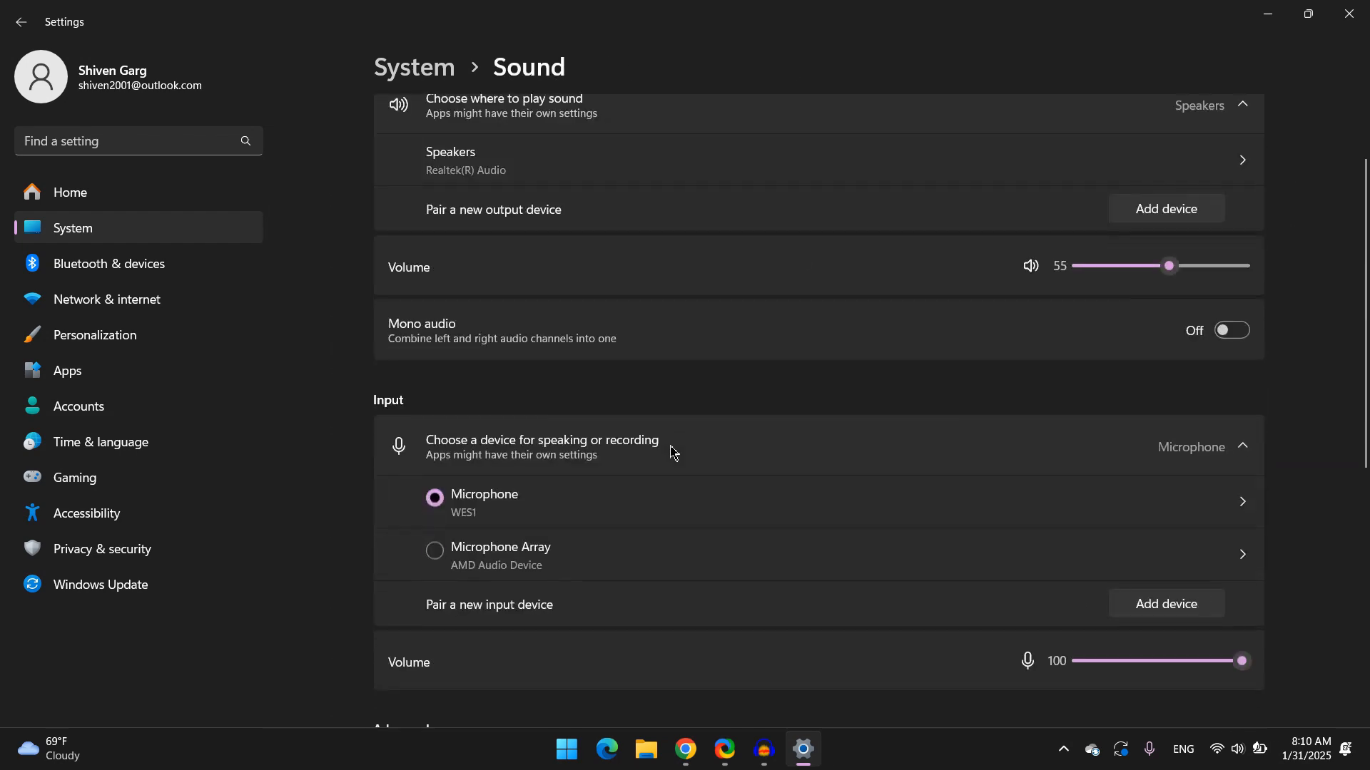
scroll(671, 451, down, 5)
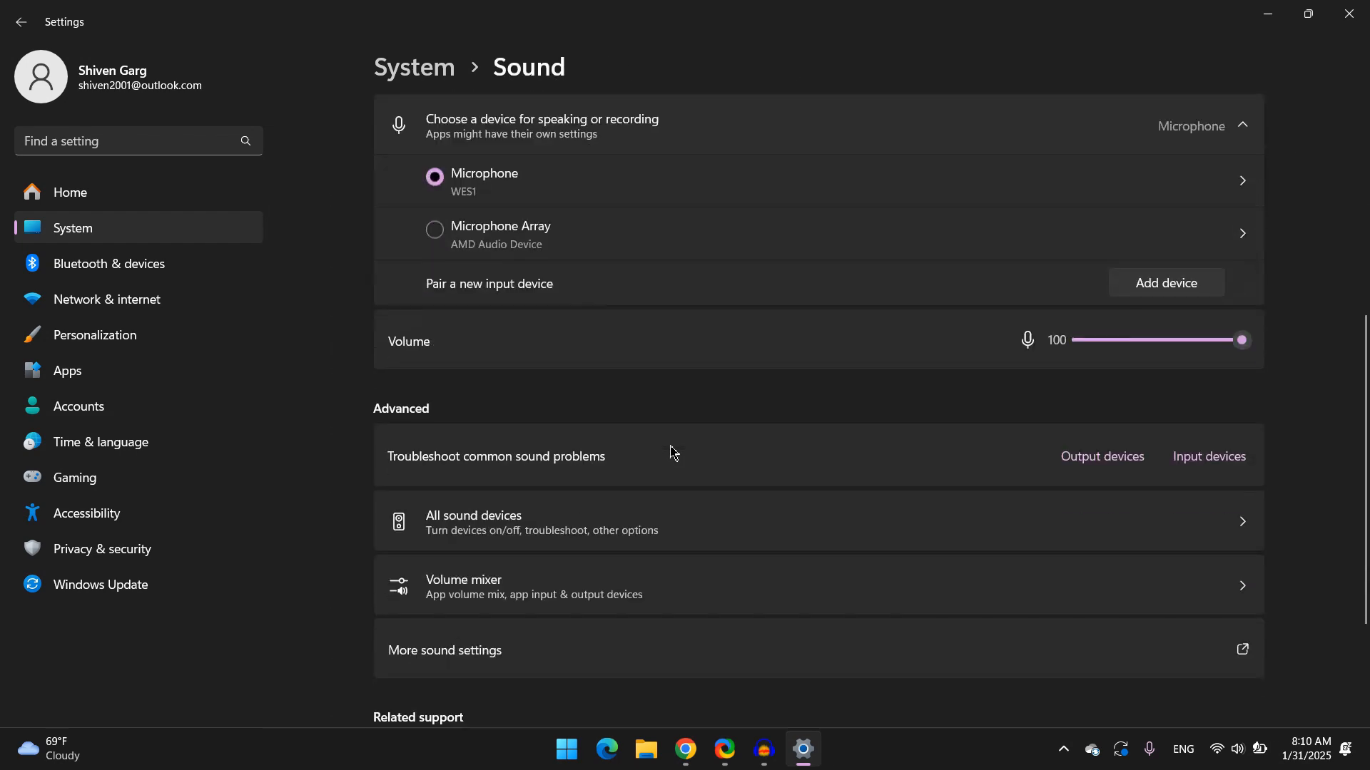
scroll(671, 451, down, 1)
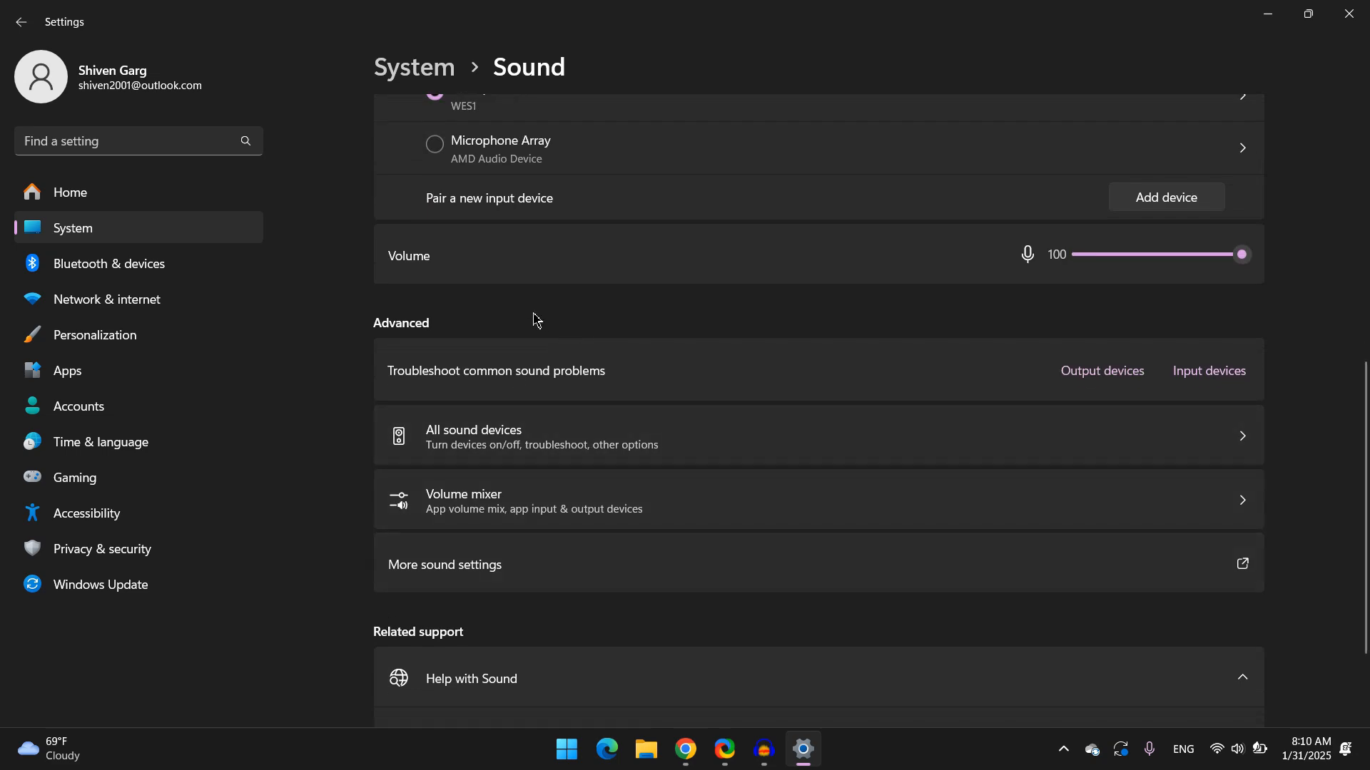
scroll(534, 321, up, 9)
scroll(530, 374, down, 6)
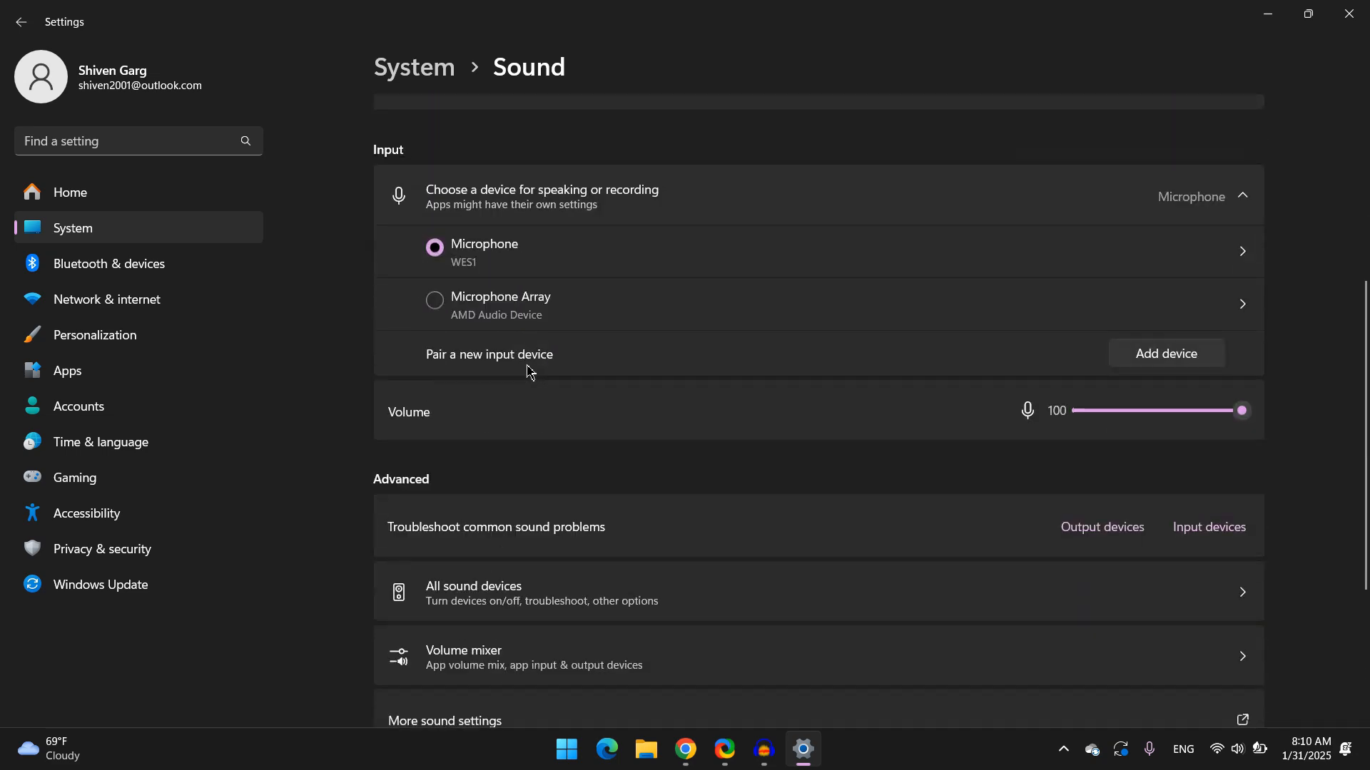
scroll(530, 371, down, 4)
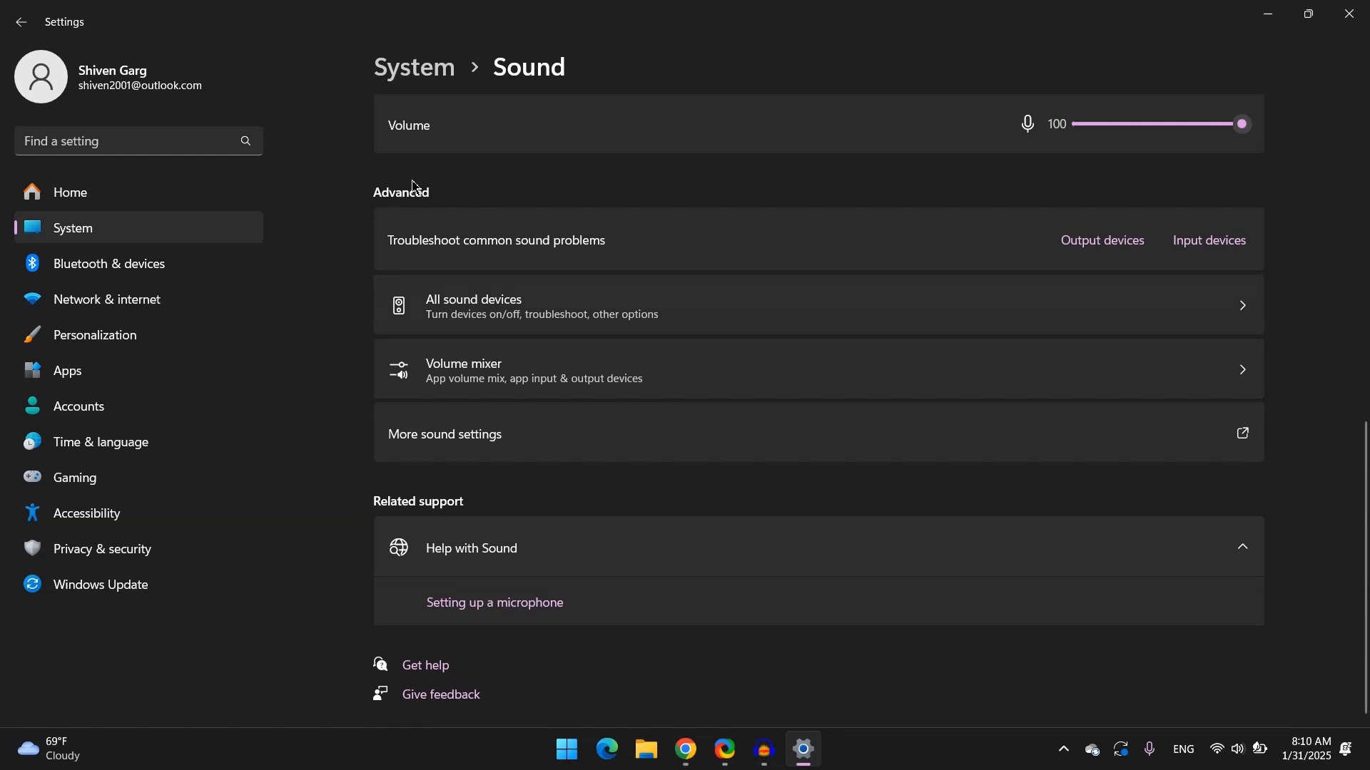
click(472, 439)
drag(318, 143, 719, 145)
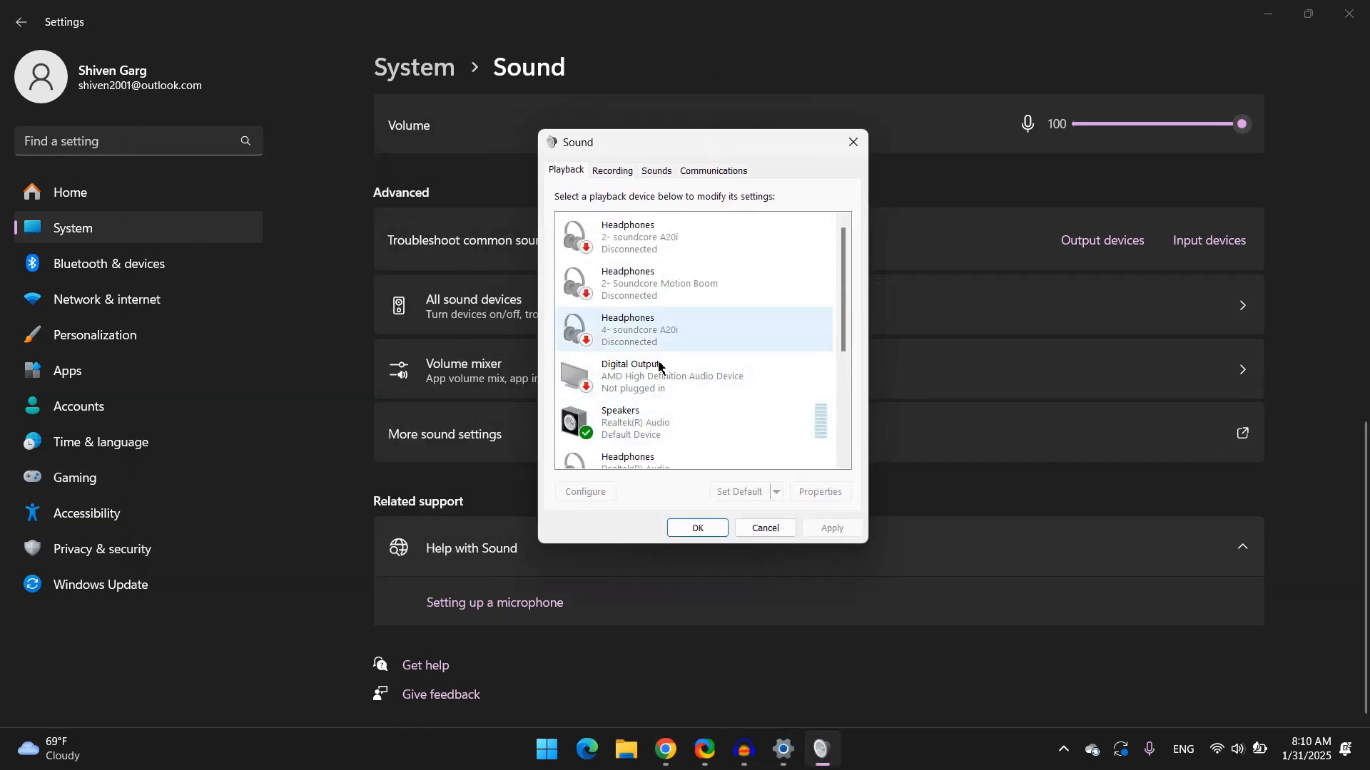
Browse the playback and recording device lists and the microphone's context options
scroll(656, 387, down, 2)
scroll(655, 386, up, 3)
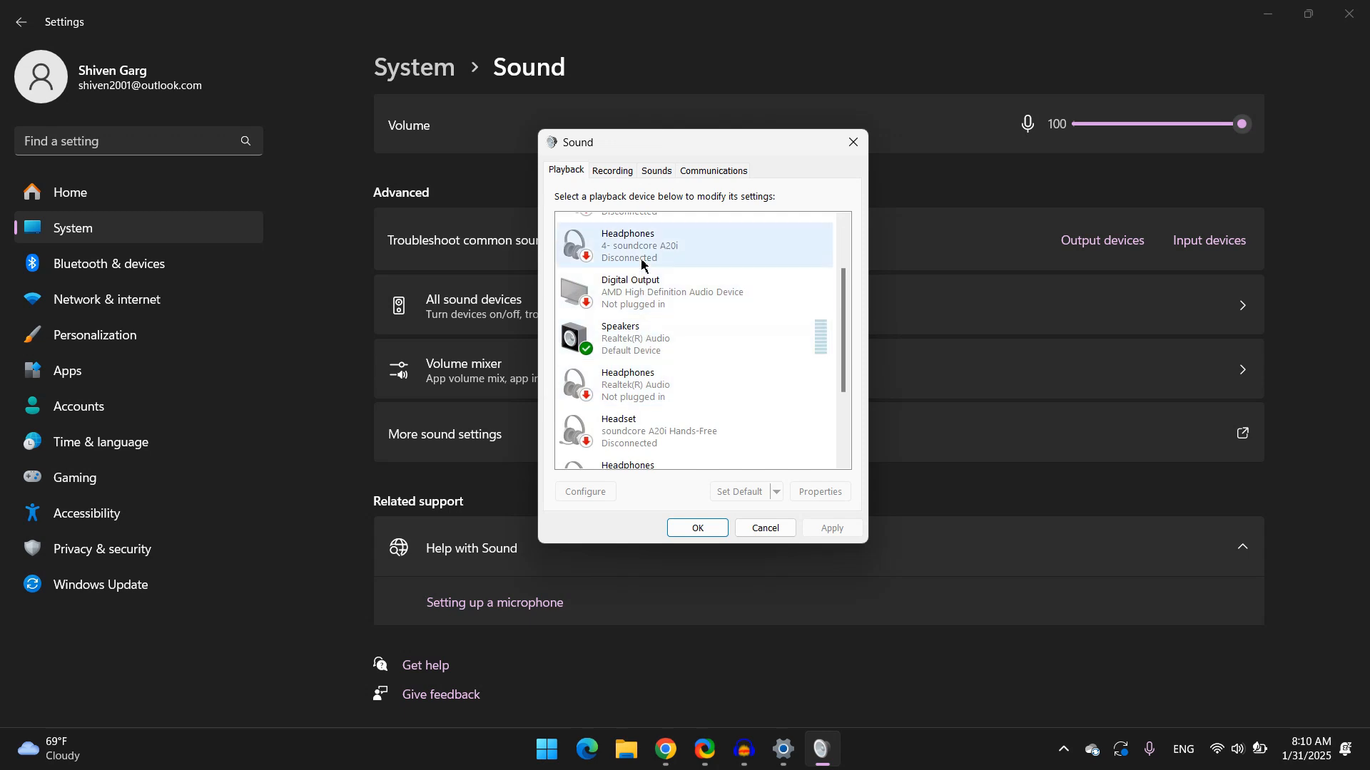
scroll(692, 385, down, 3)
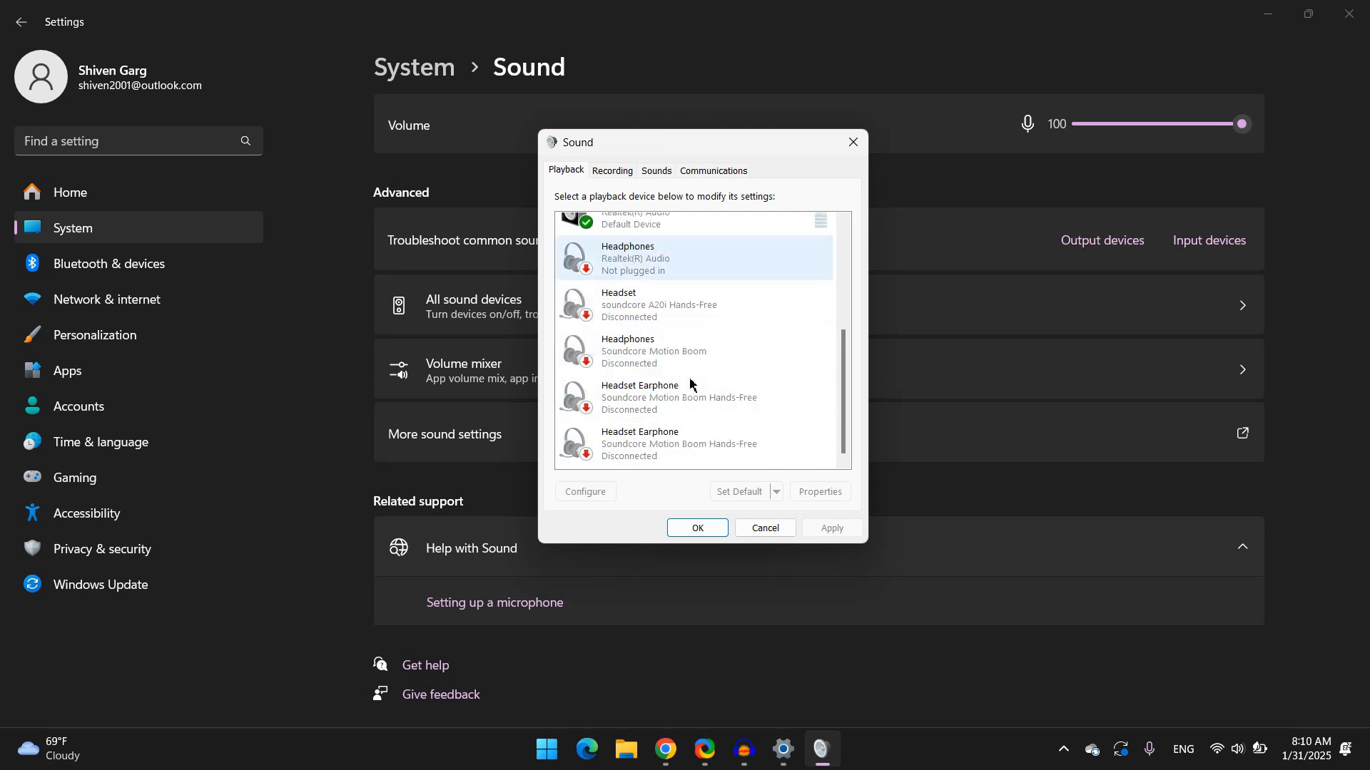
scroll(691, 386, up, 5)
scroll(690, 385, down, 1)
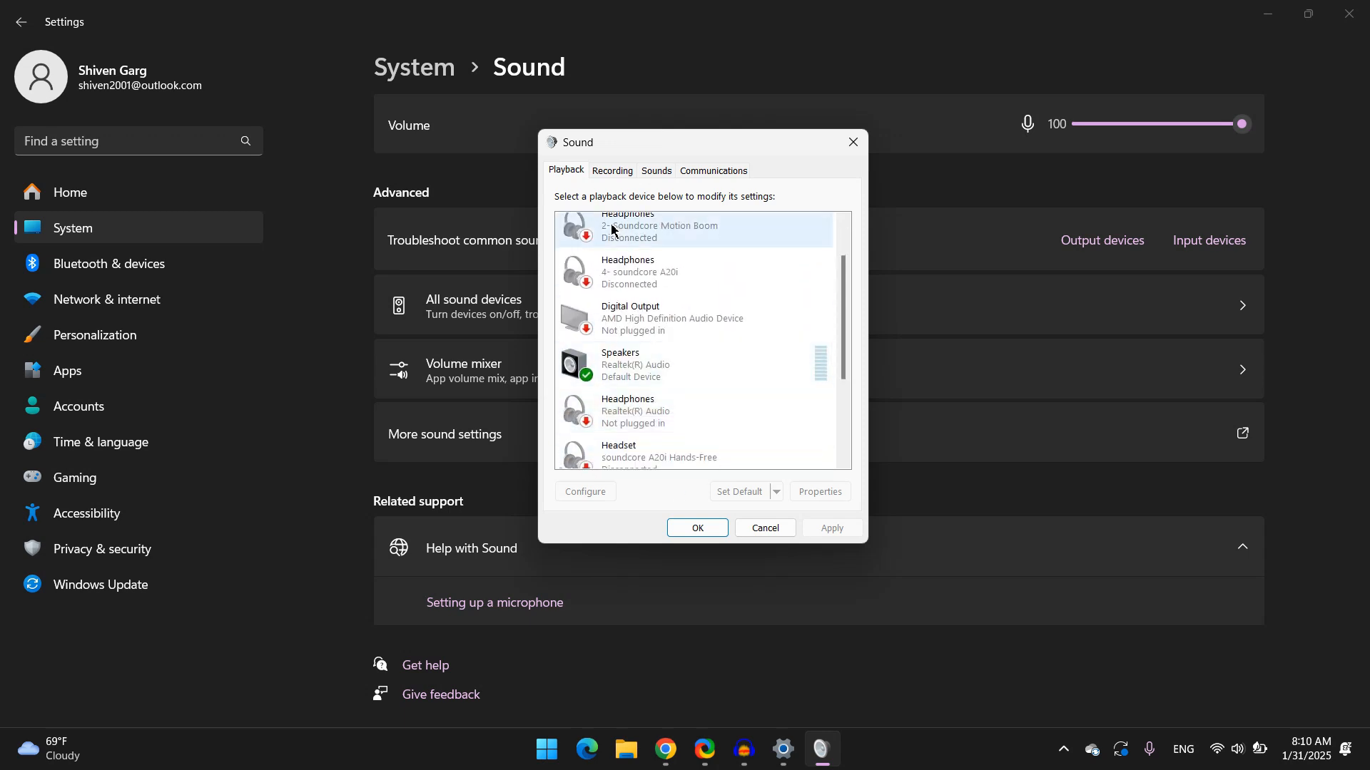
click(612, 173)
scroll(635, 352, down, 5)
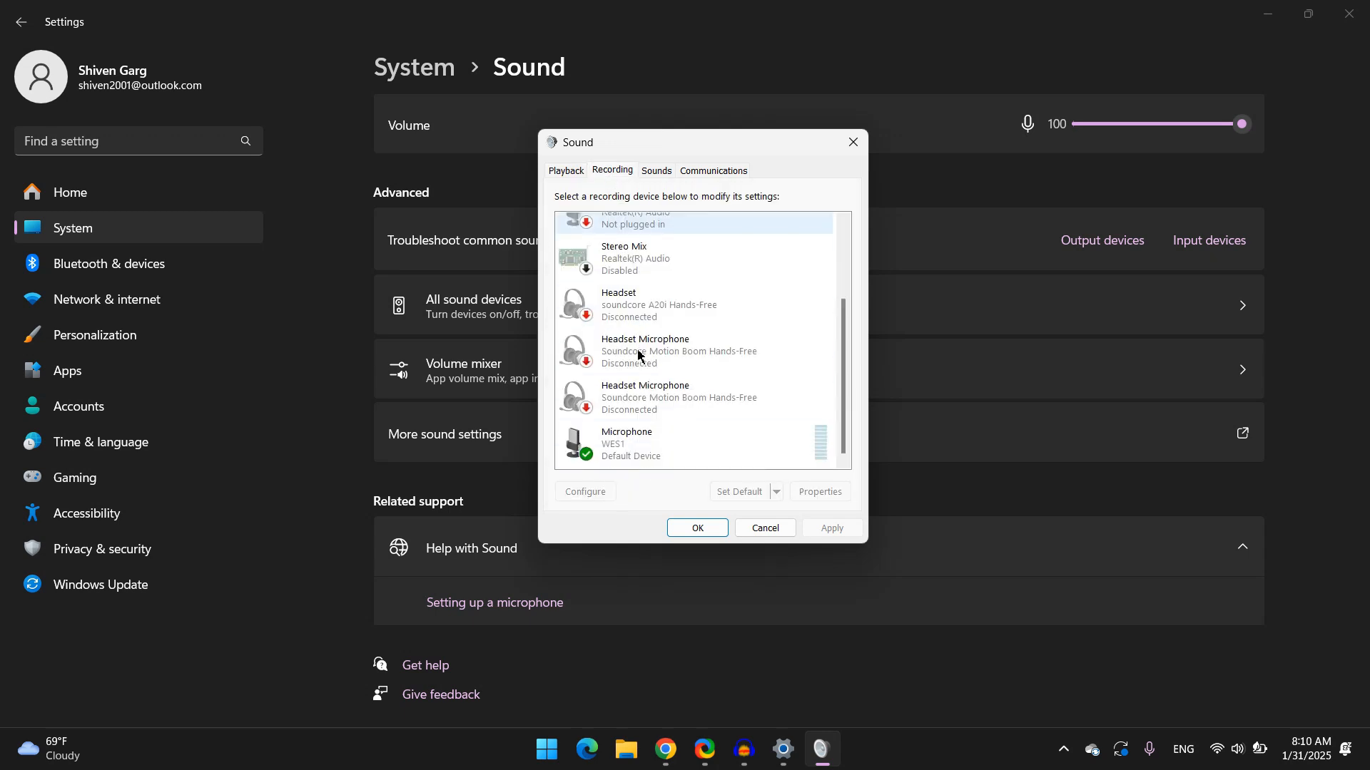
click(675, 460)
right_click(674, 452)
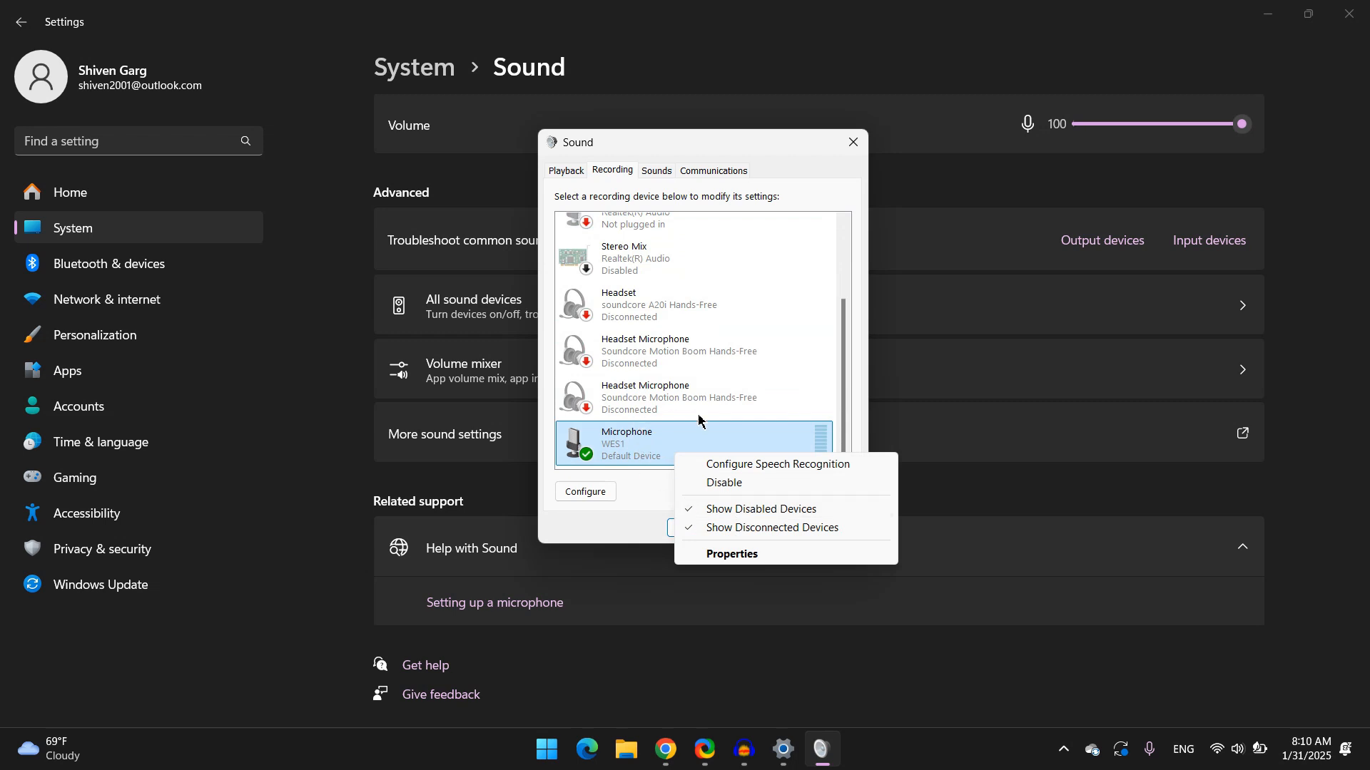
click(562, 176)
Open the Speakers properties, review the Advanced tab, and close it with OK
click(635, 355)
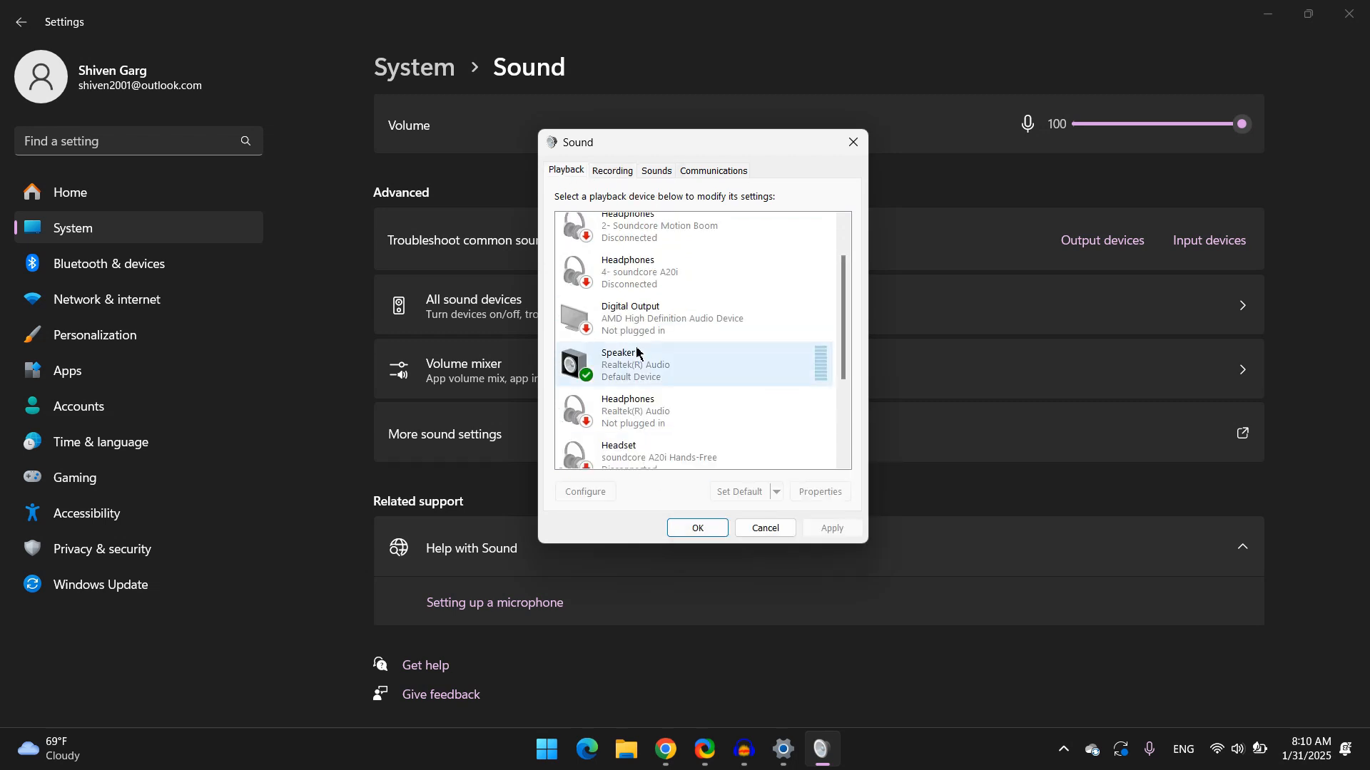
right_click(635, 352)
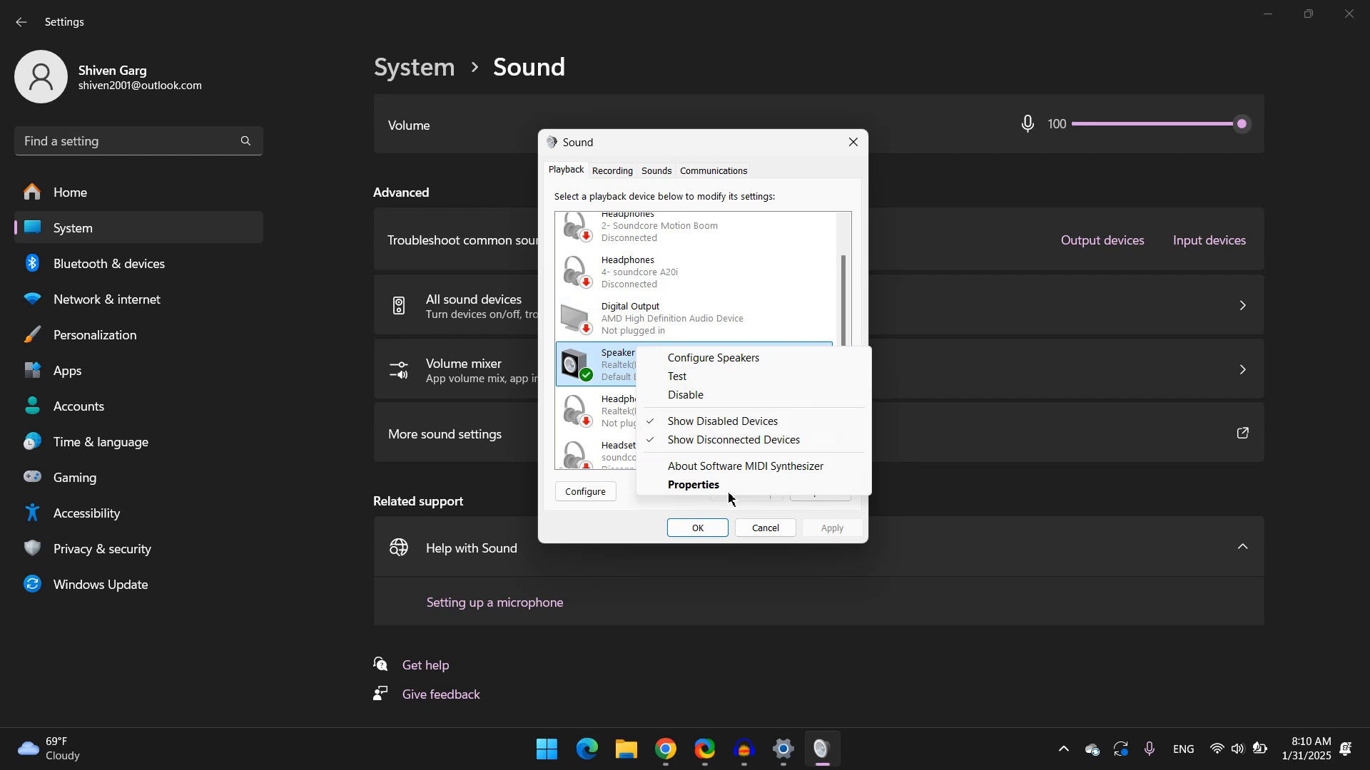
click(689, 487)
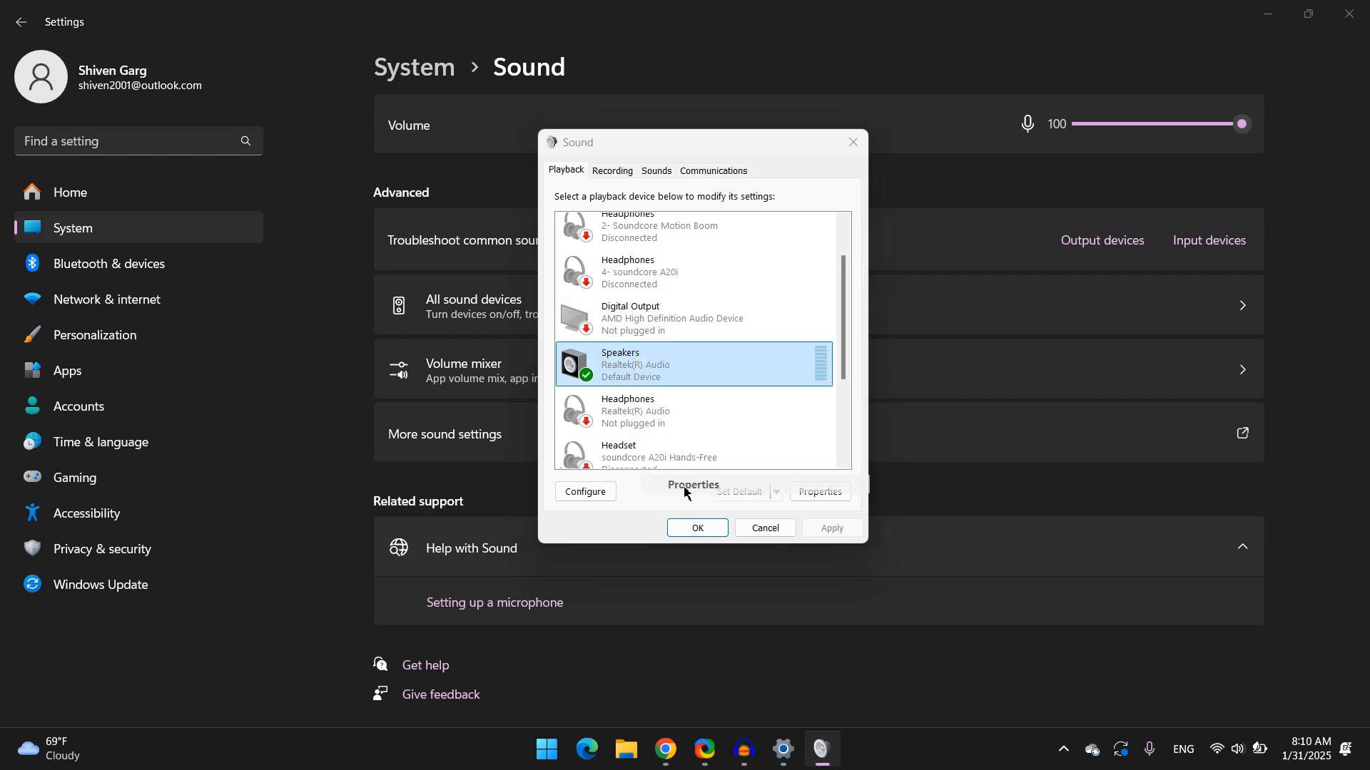
click(667, 239)
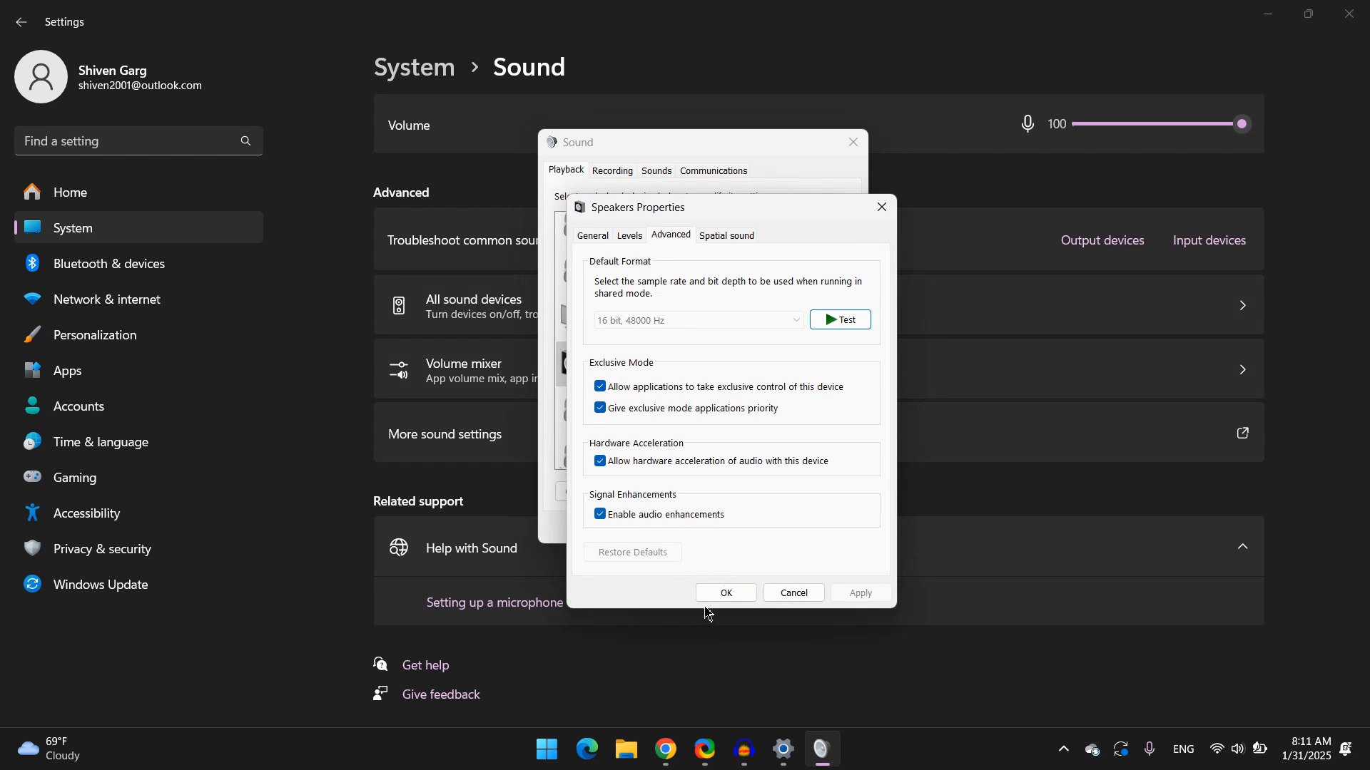
click(726, 593)
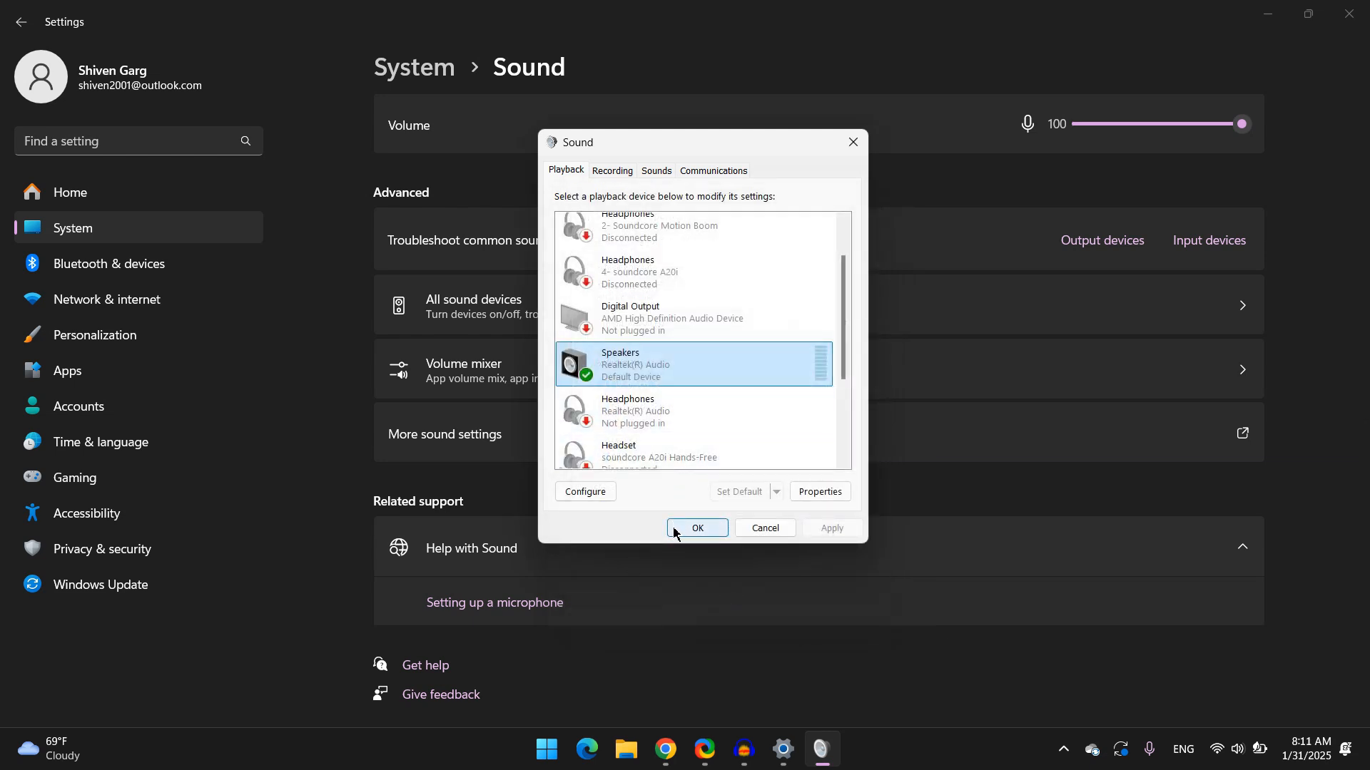
Close the Sound dialog with OK and then close the Settings window
click(674, 532)
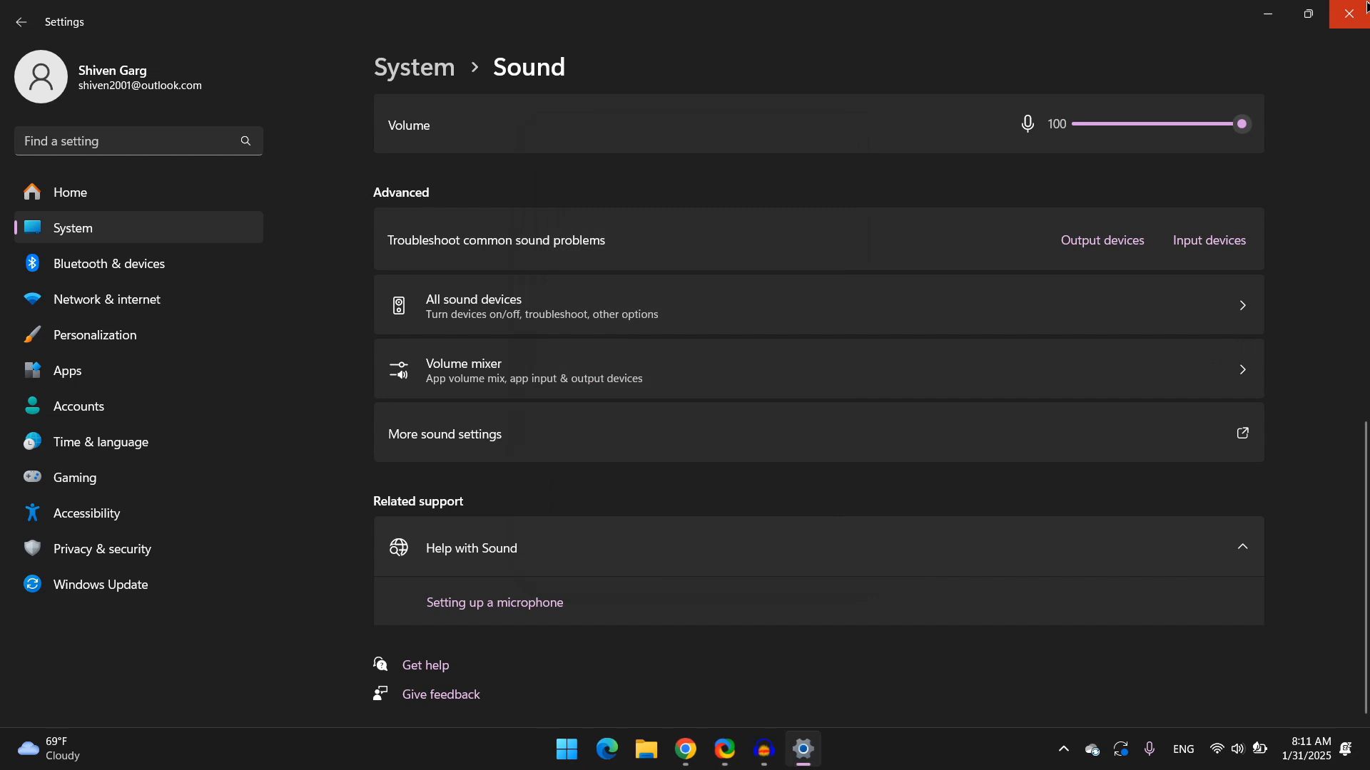
click(1348, 13)
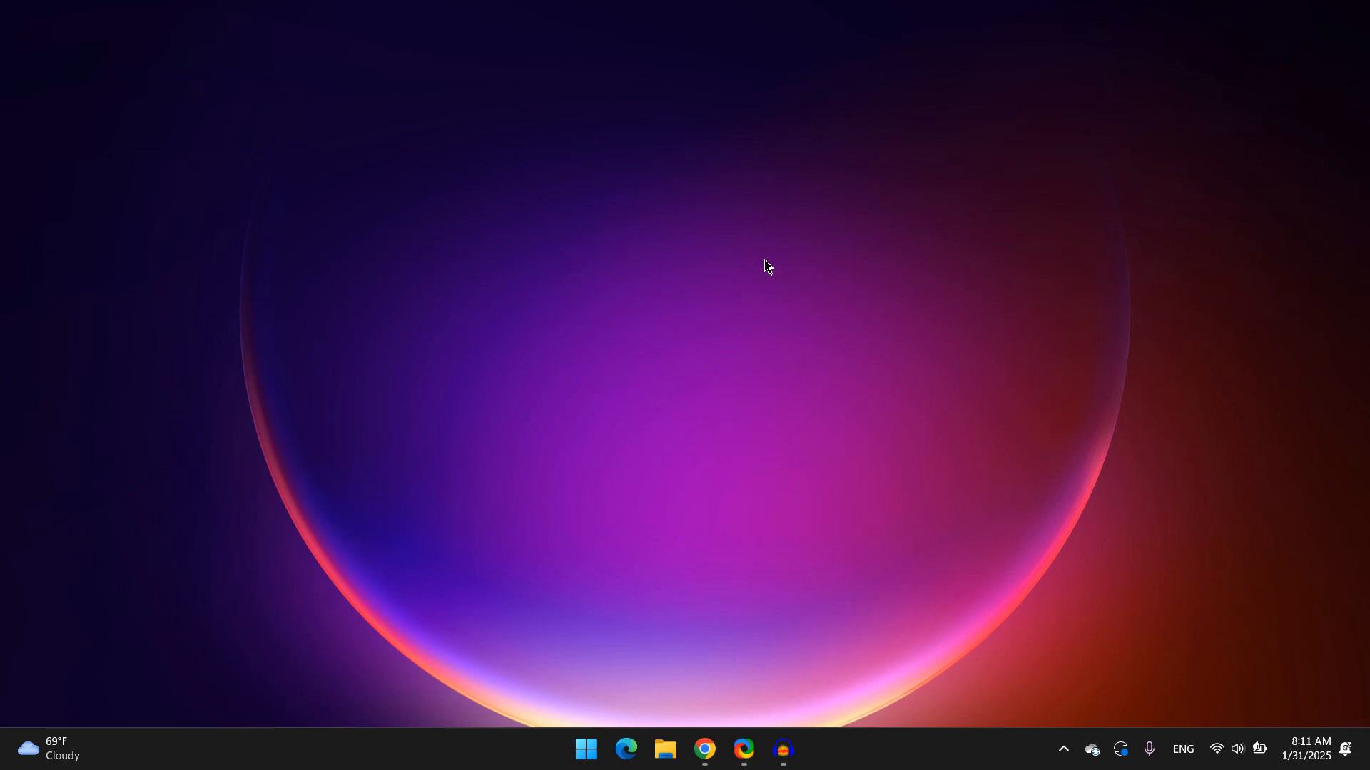
Open the Settings app by searching Windows for sett
key(super+s)
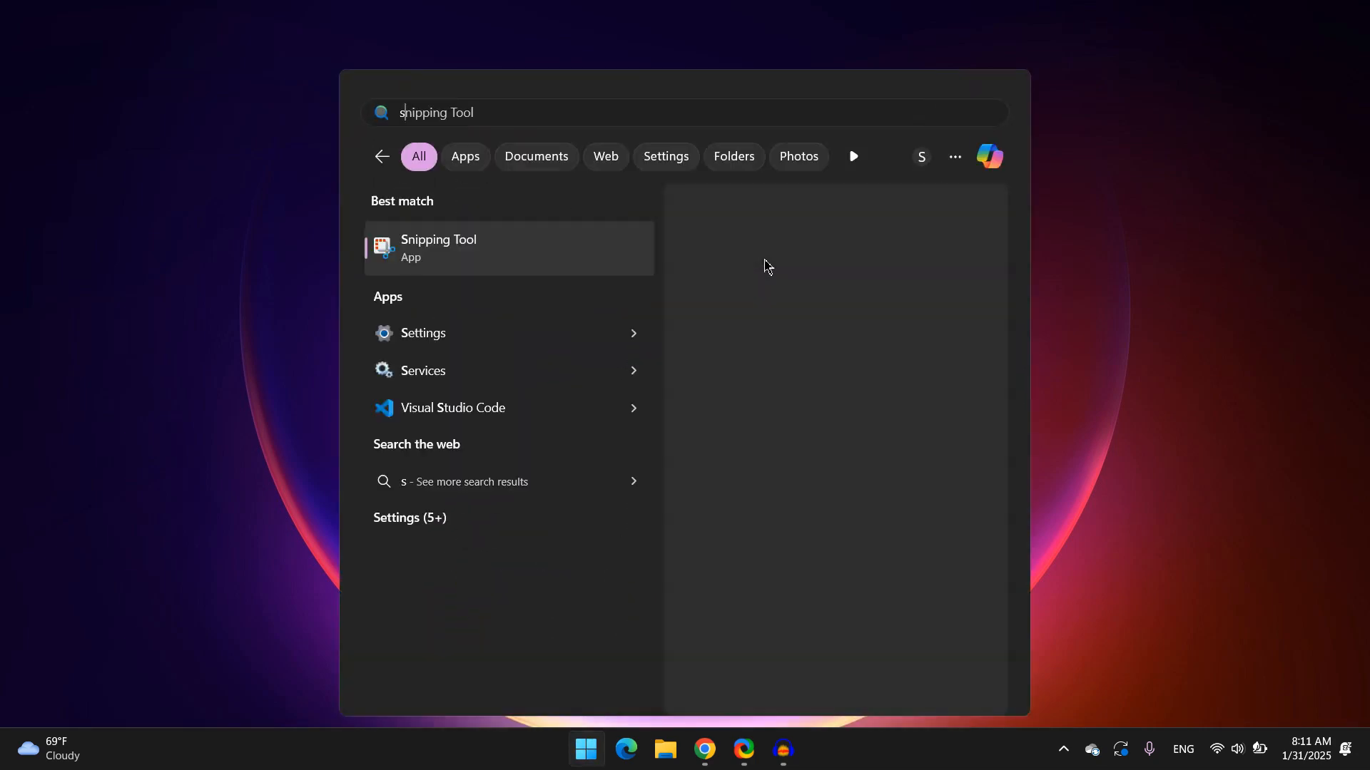
text(sett)
key(Return)
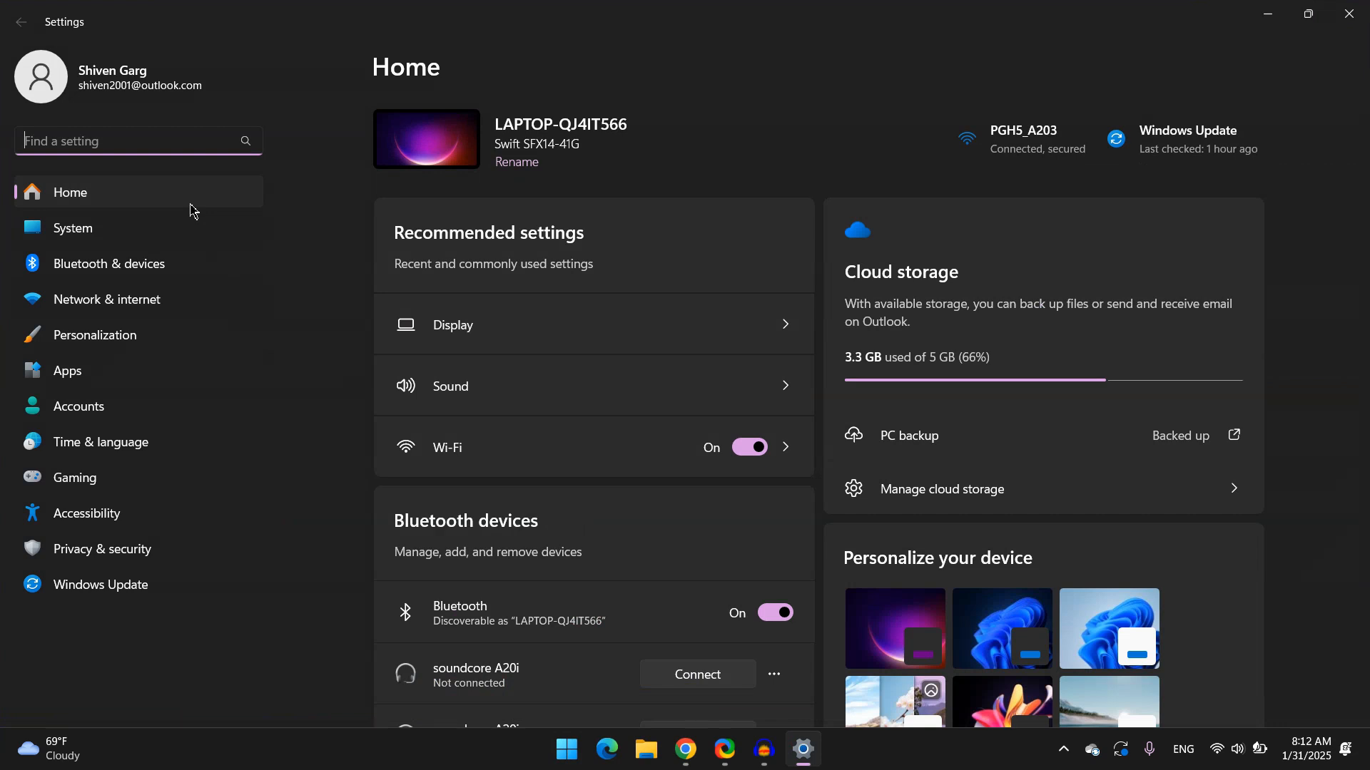
Search Settings for recov, open the Reset this PC recovery options page, and close Settings
text(recov)
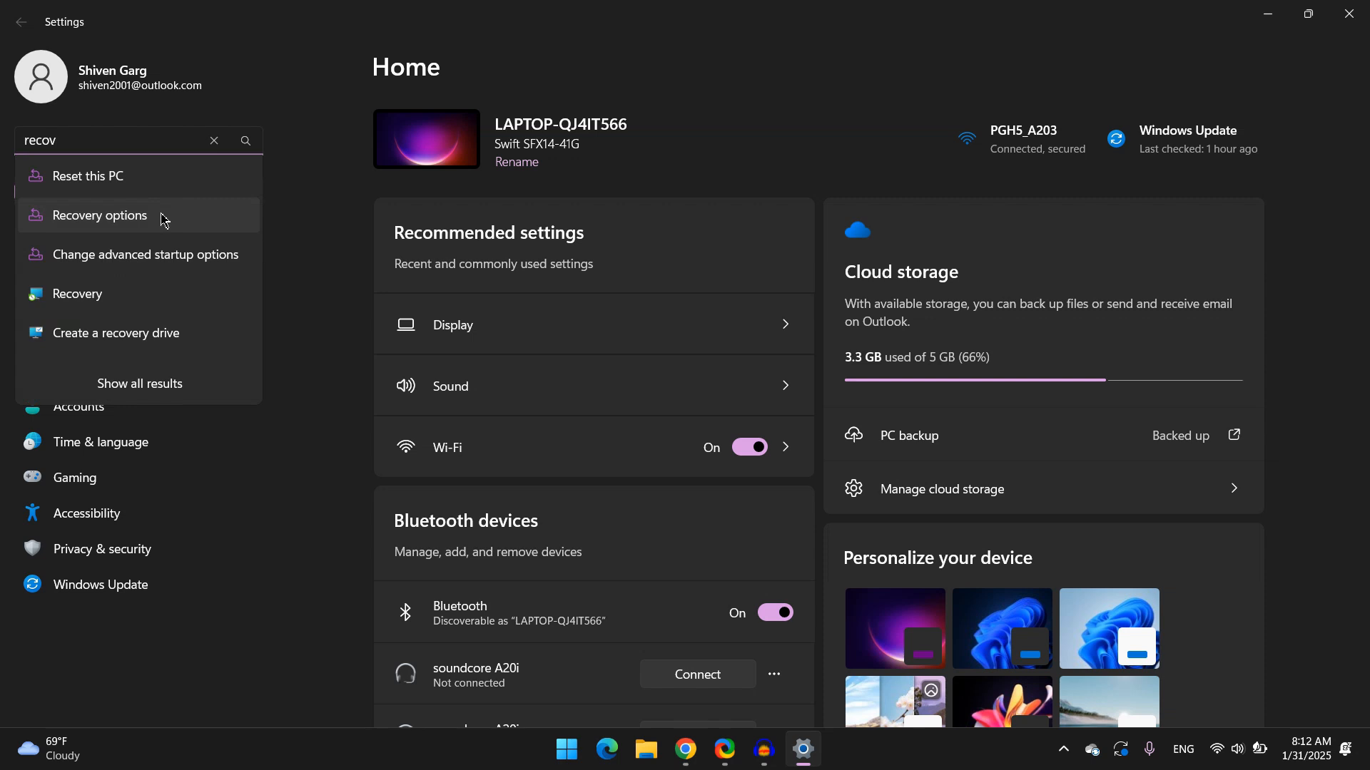
click(112, 186)
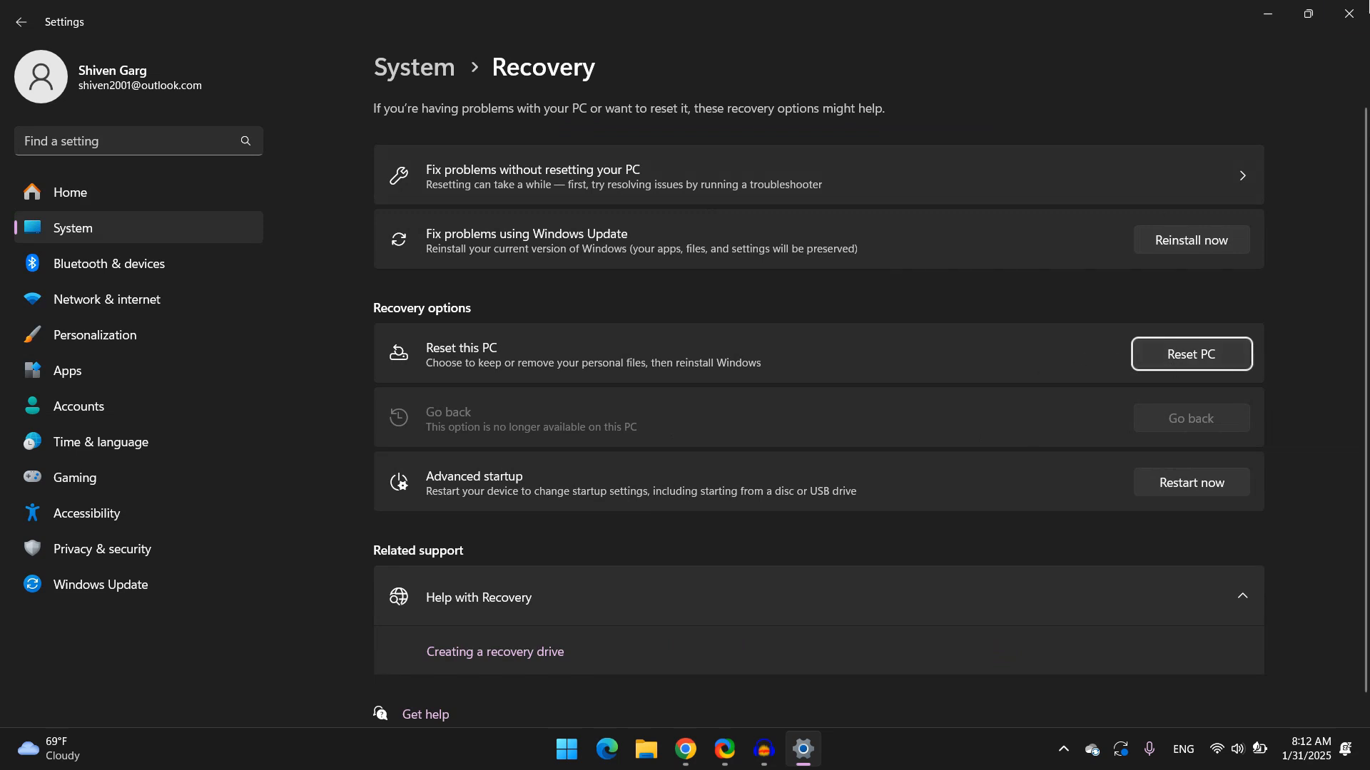
click(1349, 13)
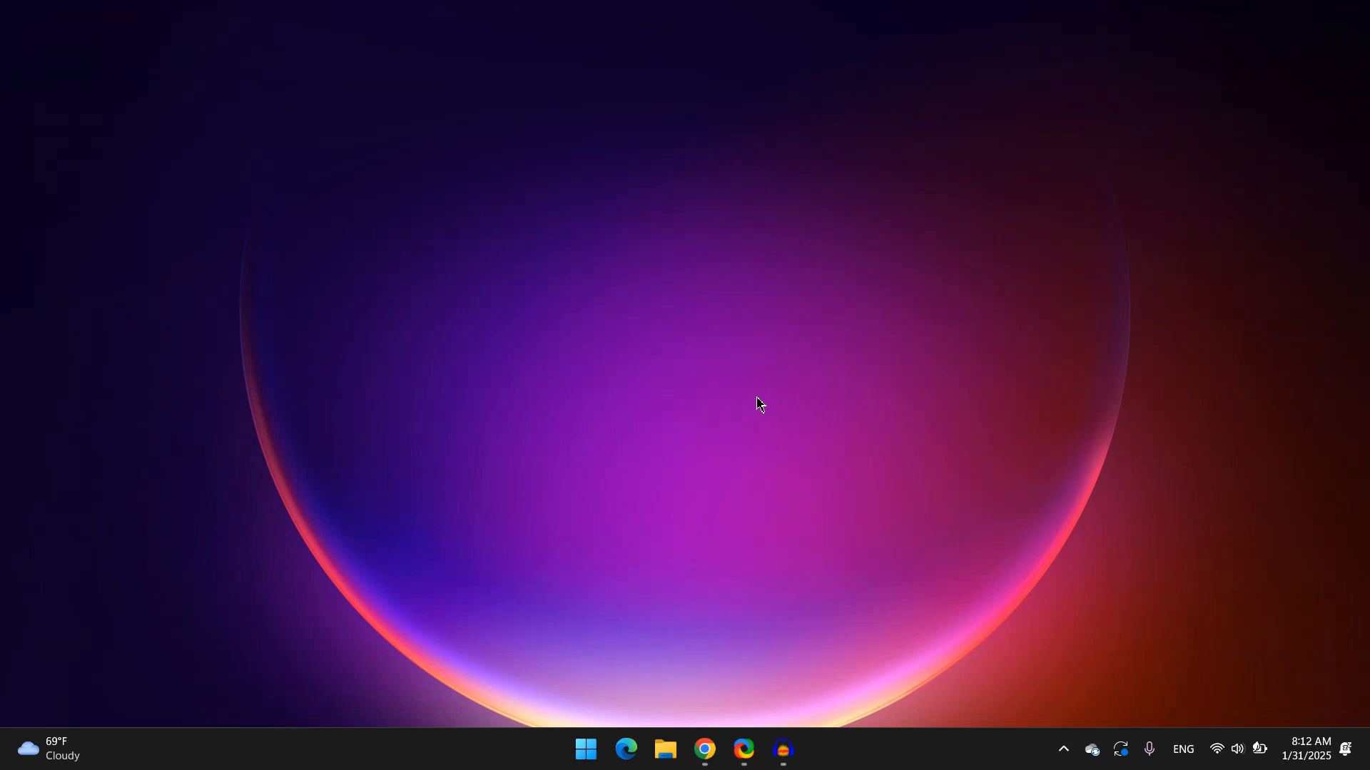